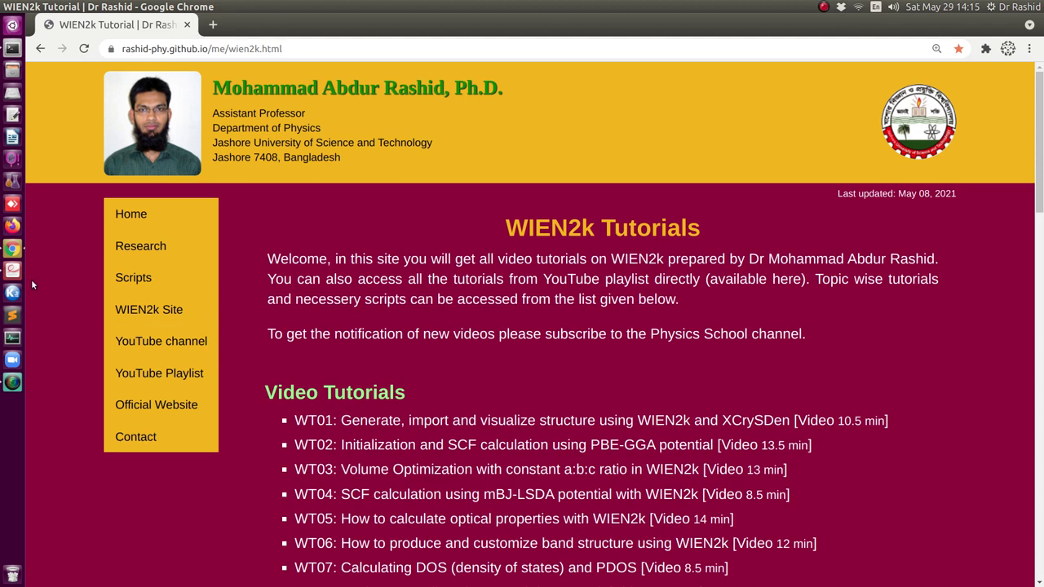
Switch to the WIEN2k user's guide PDF and highlight the program name IRelast in the section 8.9 heading
click(15, 271)
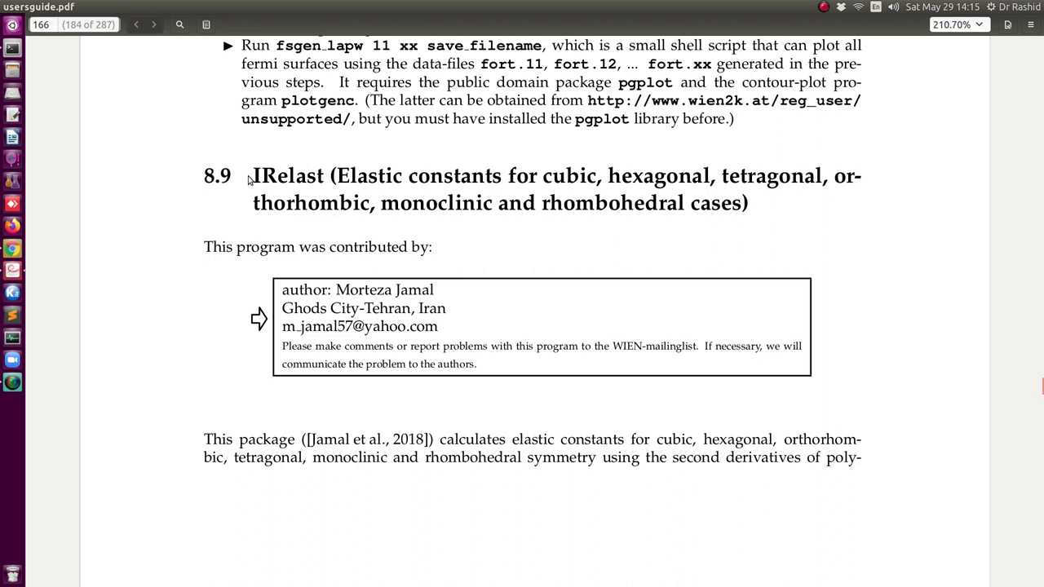
drag(246, 178, 325, 181)
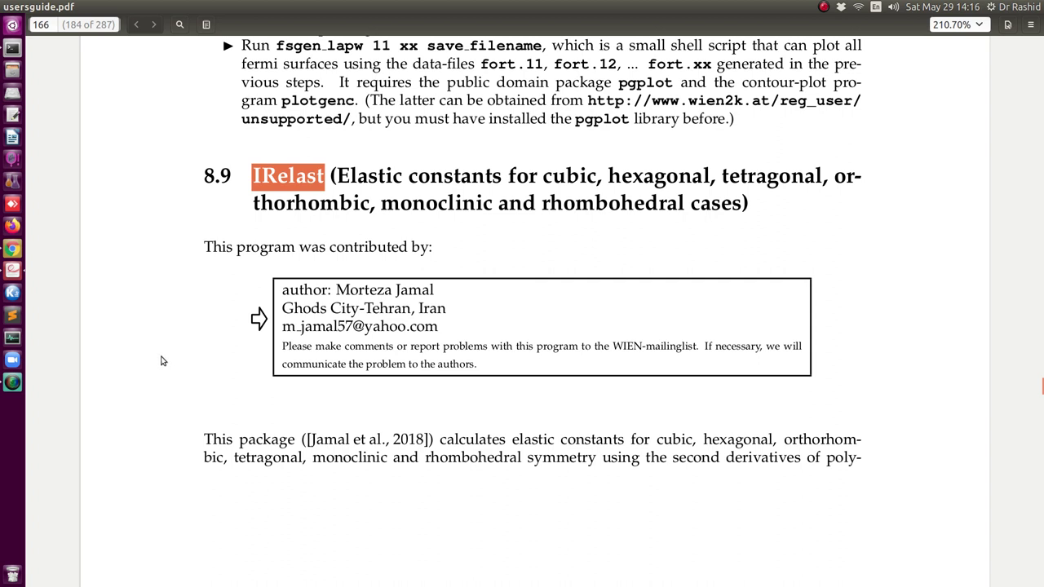
Switch to the terminal and list the files in the MgO case directory
click(12, 48)
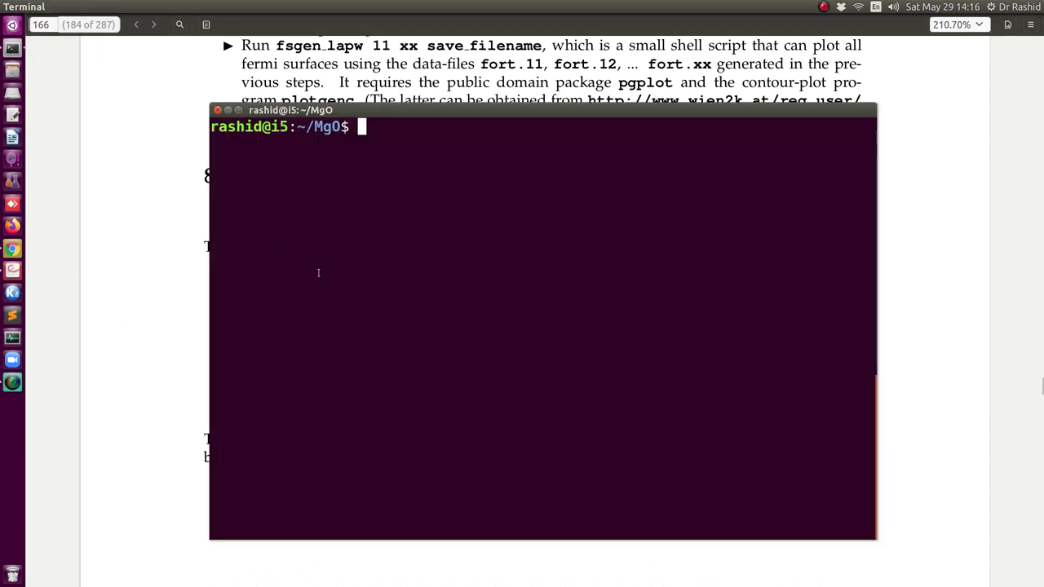
drag(315, 127, 341, 127)
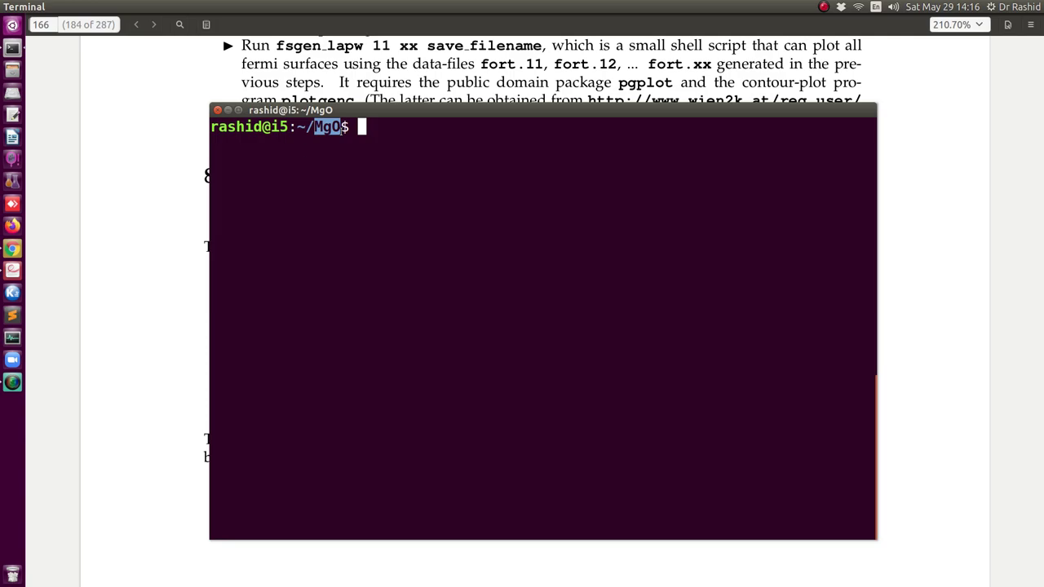
click(12, 248)
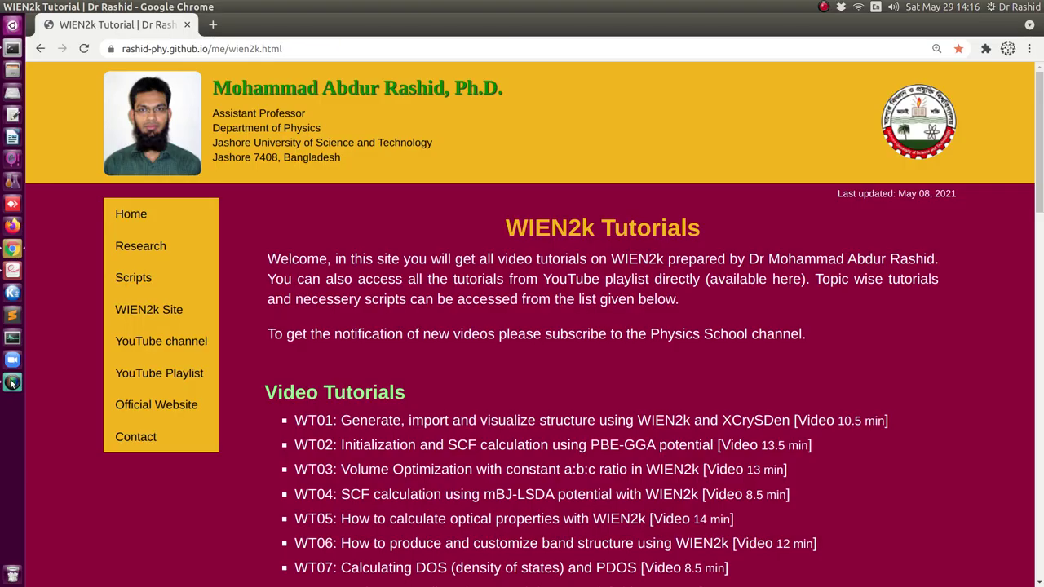
click(12, 48)
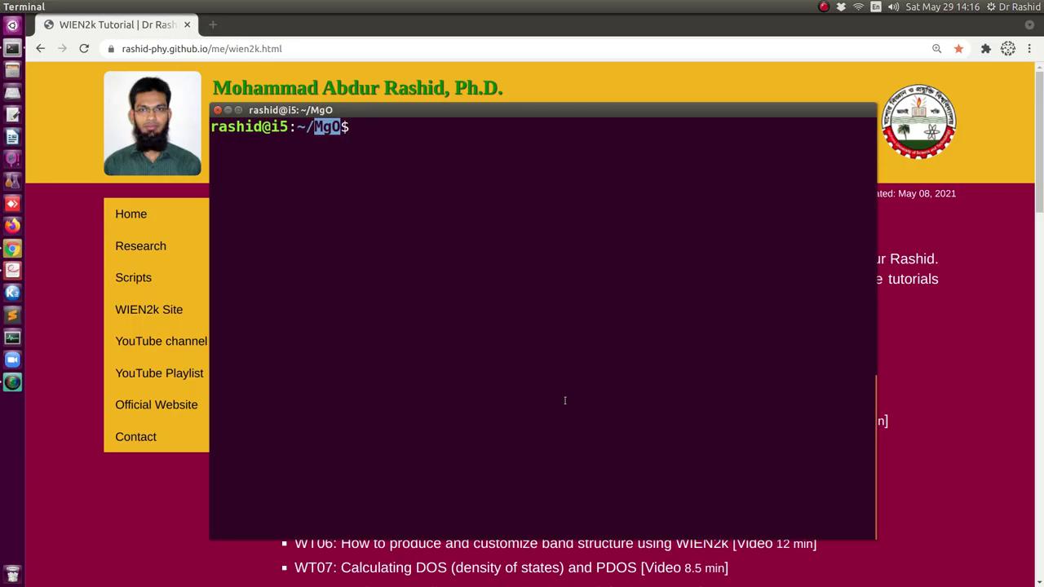
text(ls)
key(Return)
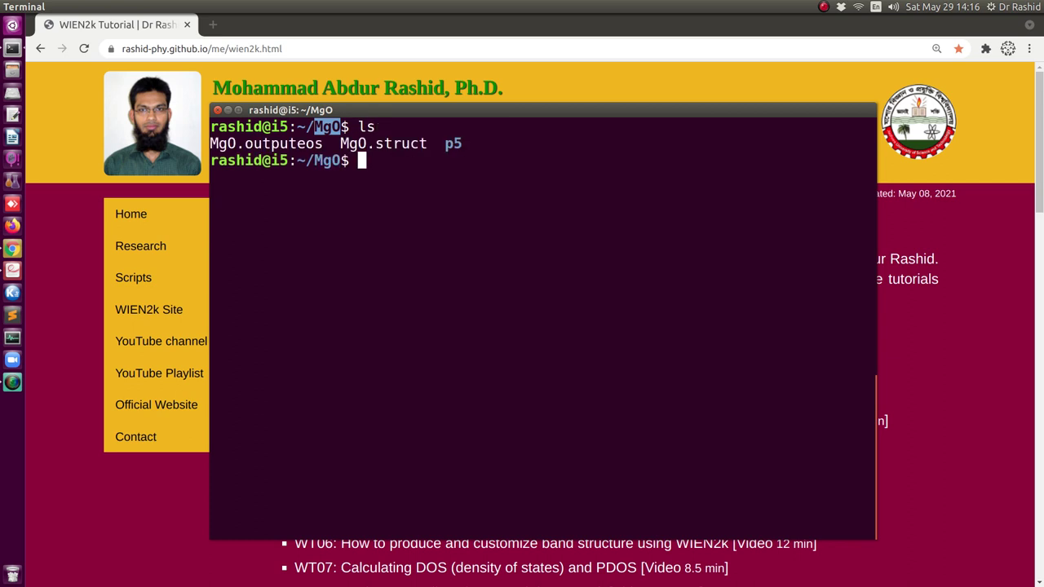
click(571, 396)
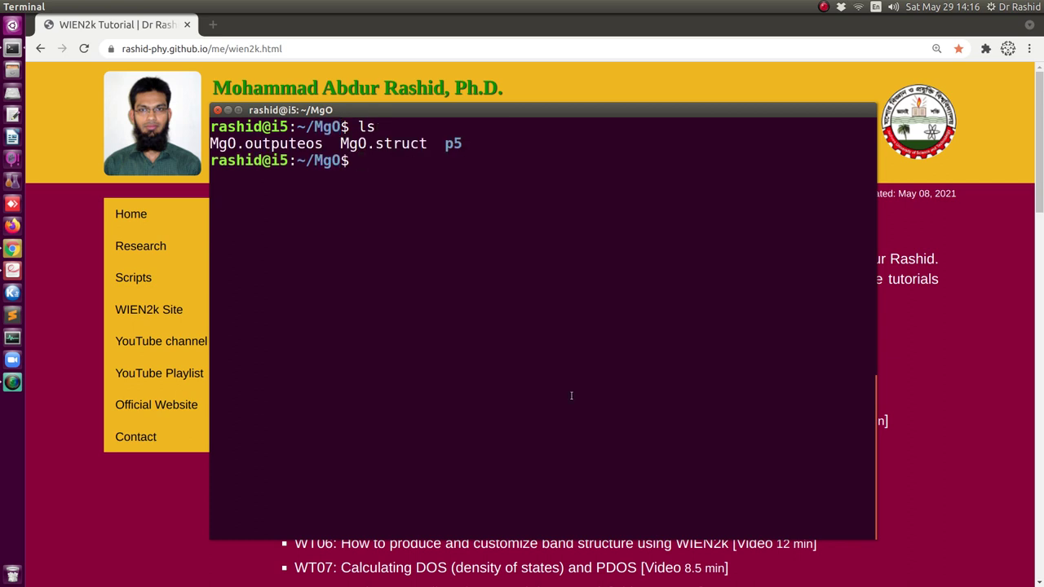
Open the MgO structure from the current directory in XCrySDen with "xcrysden --wien_struct . &"
text(xcrysden )
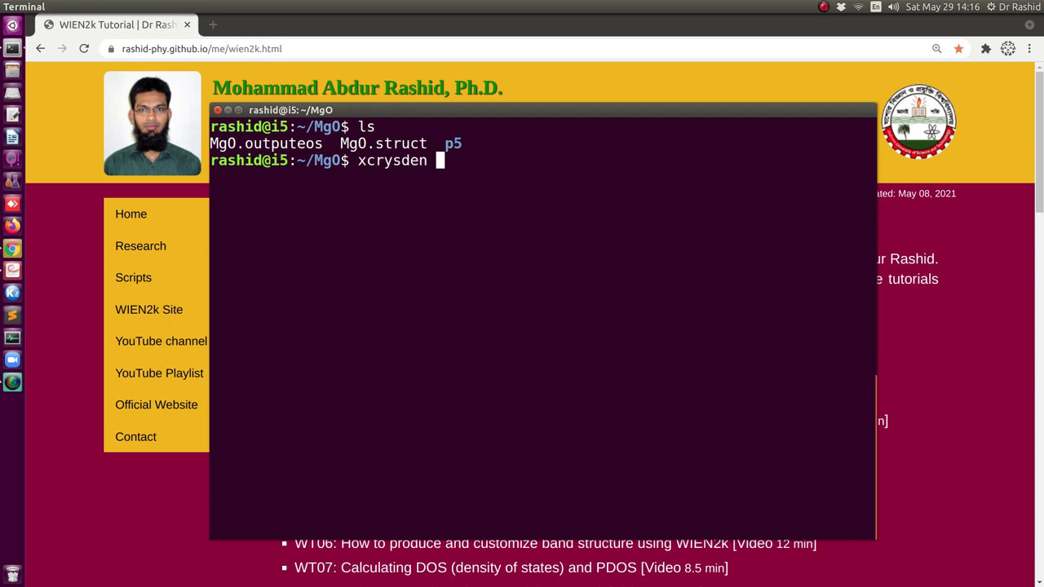
text(--wien)
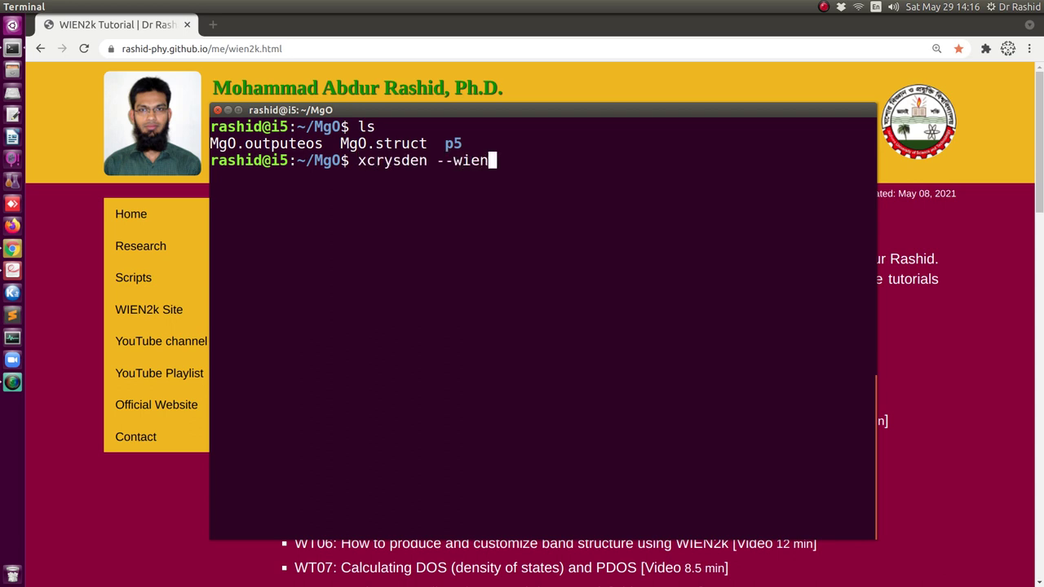
text(_strucy)
key(BackSpace)
text(t . &)
key(Return)
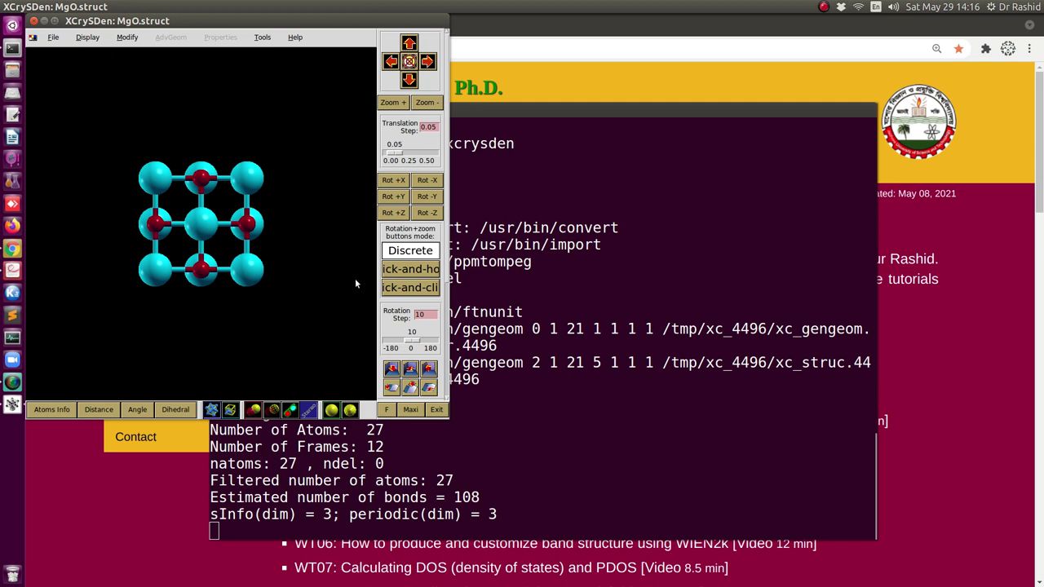
Inspect the MgO crystal structure enlarged and from an oblique angle, and close XCrySDen
scroll(200, 212, up, 2)
mouse_move(197, 213)
mouse_down()
mouse_move(225, 236)
mouse_move(179, 203)
mouse_up()
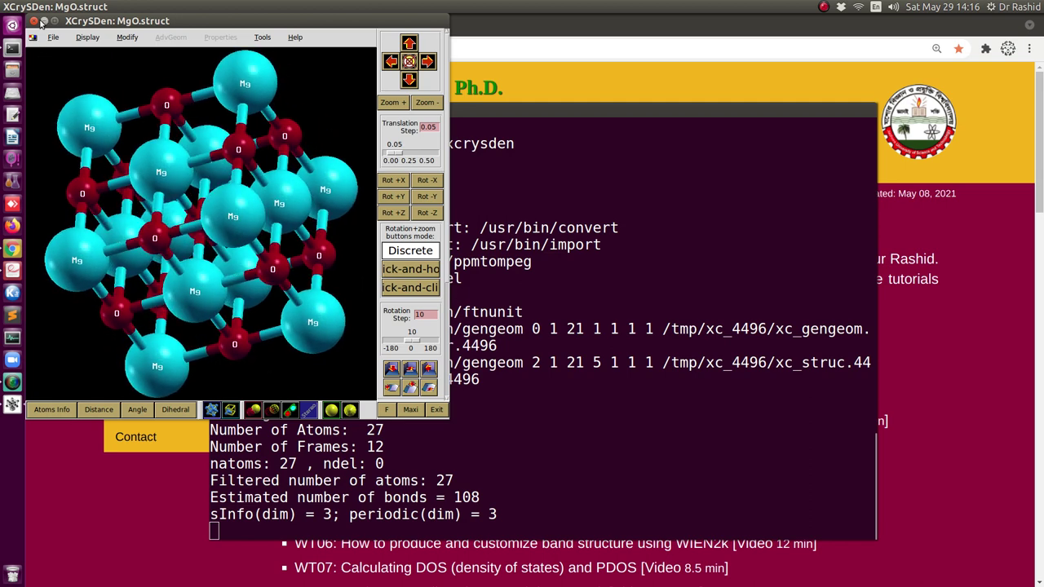
click(35, 22)
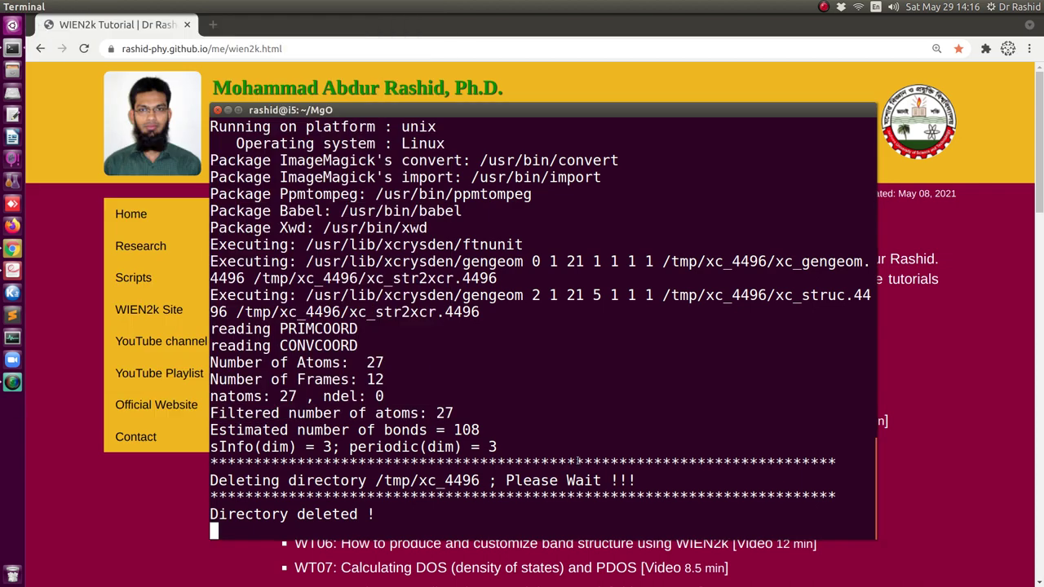
Clear the terminal, list the MgO directory again and point out the MgO.outputeos file
key(ctrl+l)
text(ls)
key(Return)
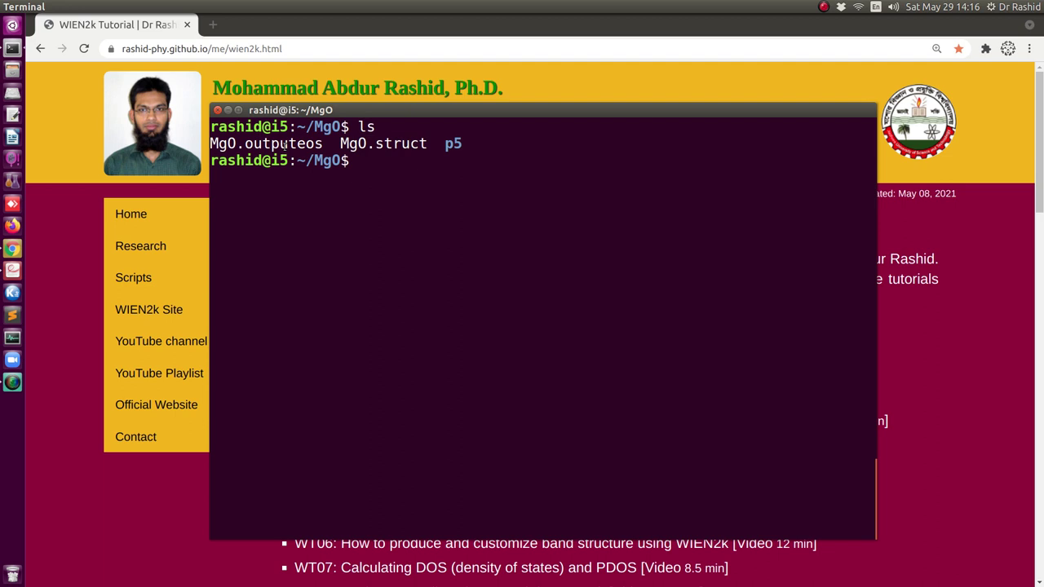
drag(297, 145, 212, 144)
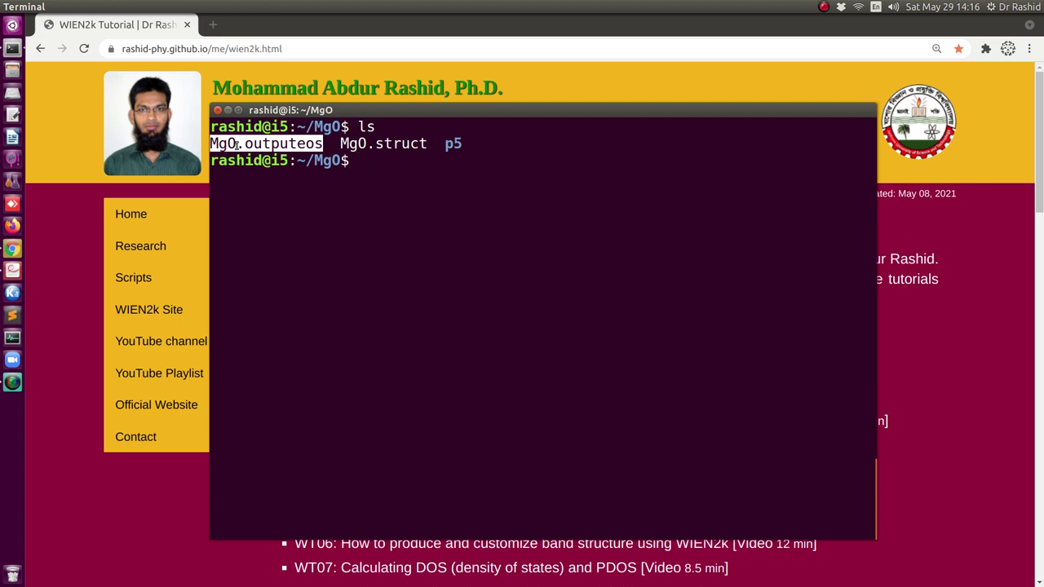
click(302, 262)
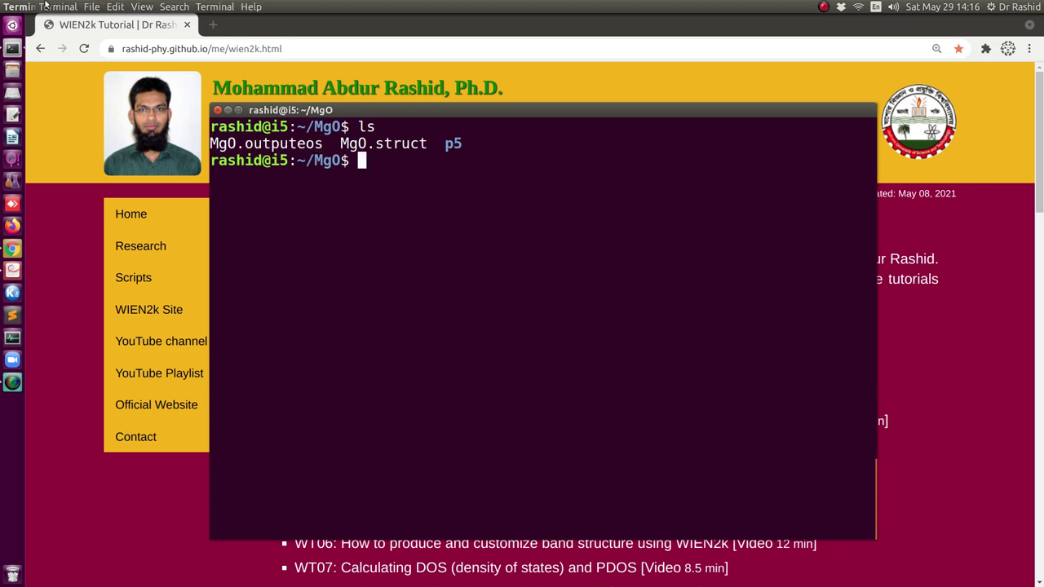
Switch to the WIEN2k Tutorials page in the browser and highlight the Volume Optimization text of tutorial WT03
click(79, 23)
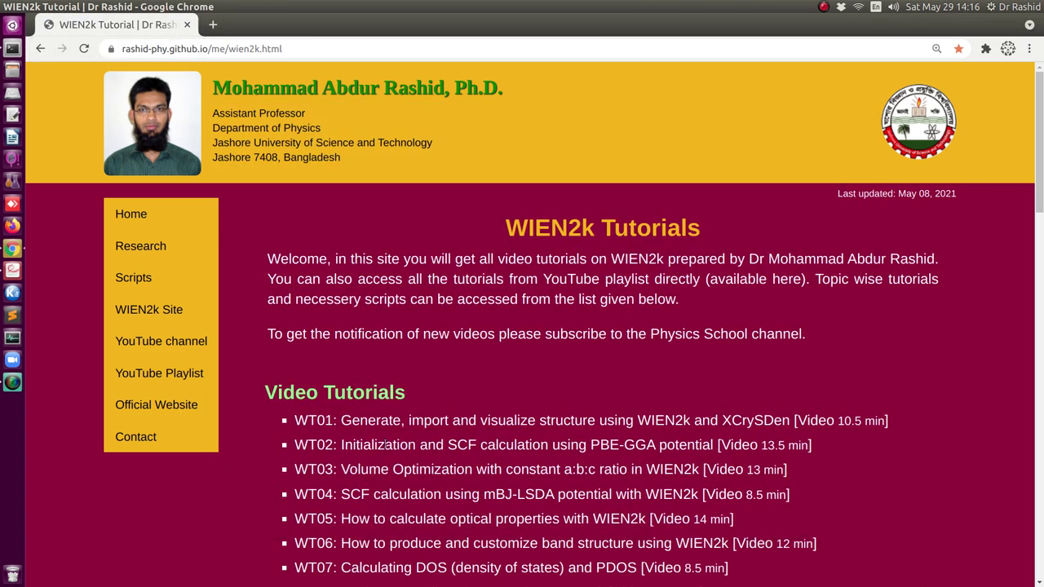
drag(342, 469, 493, 469)
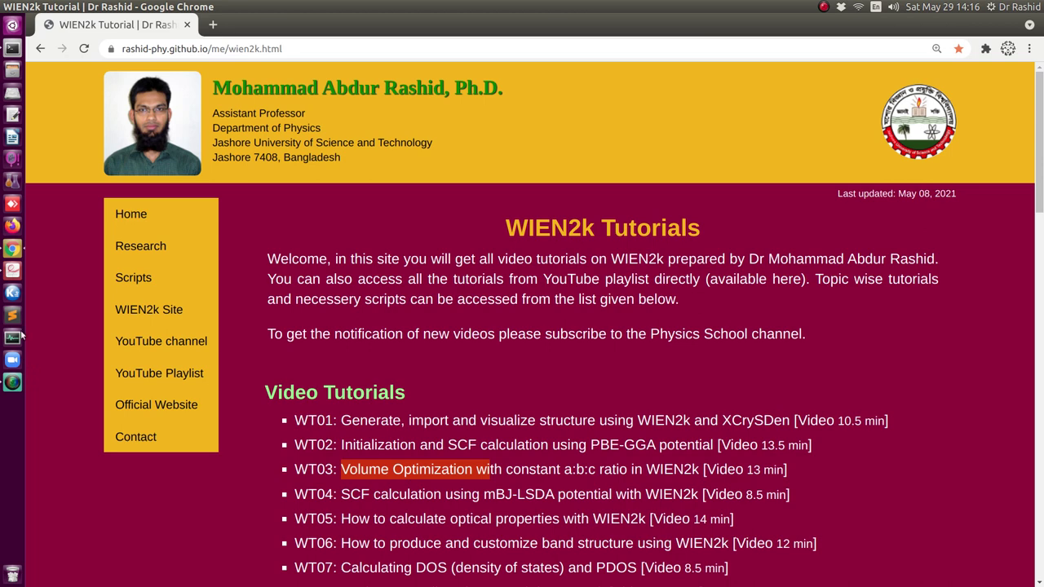
Switch back to the terminal and list the available commands that begin with "set_elast_"
click(12, 48)
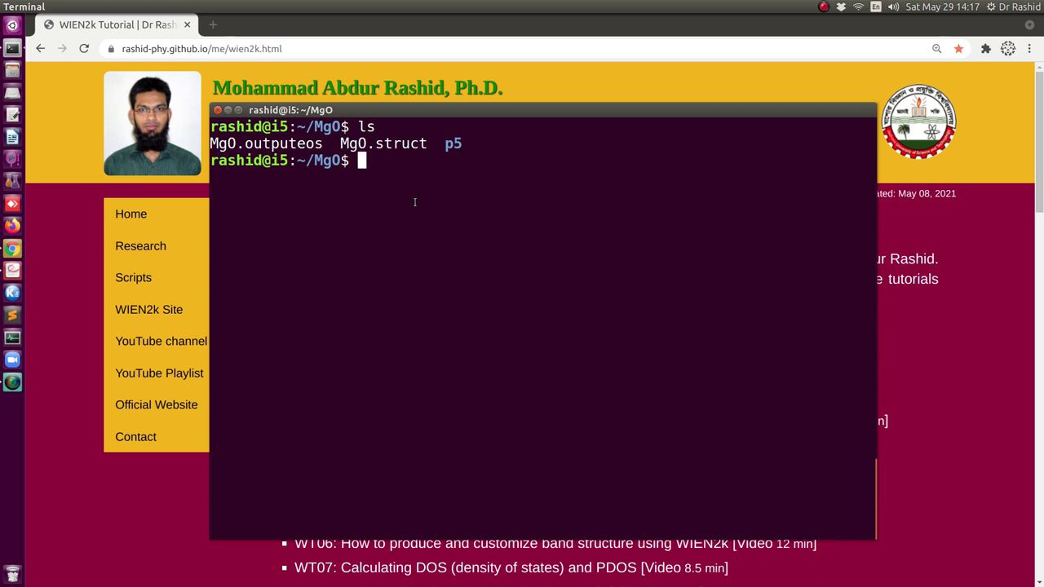
text(set_elast_)
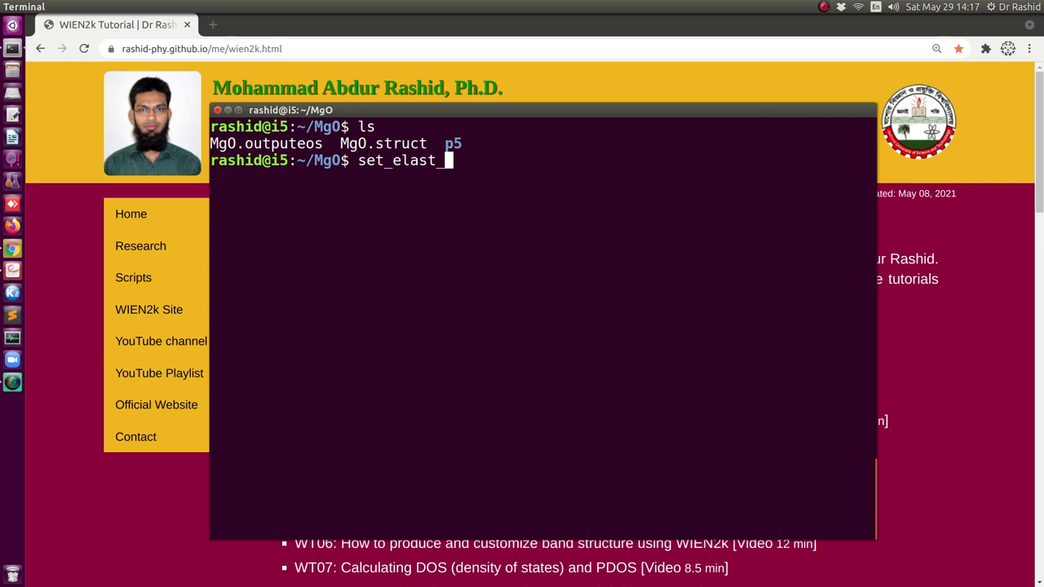
key(Tab)
key(Tab)
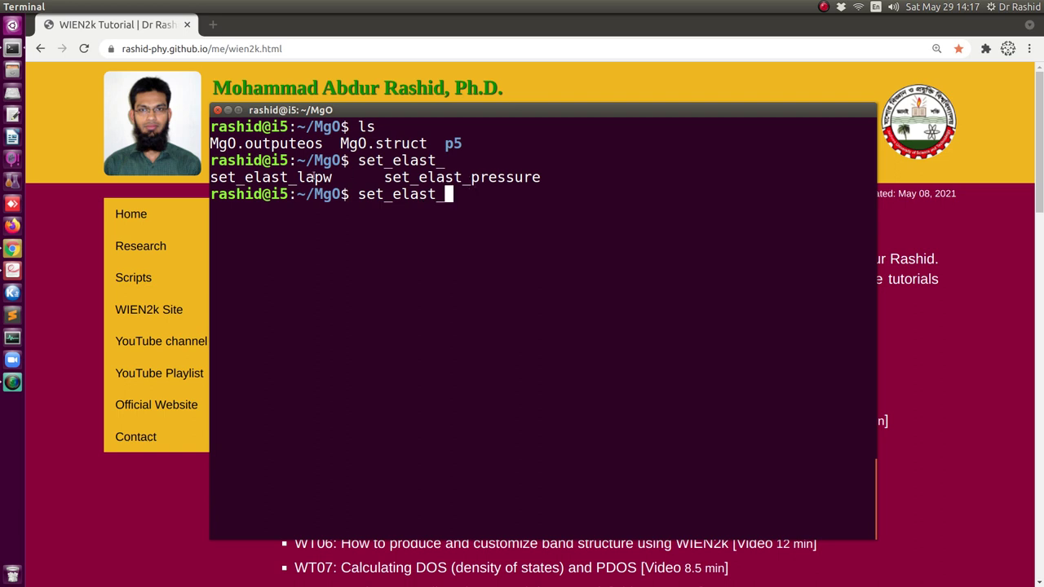
Compare the set_elast_lapw and set_elast_pressure commands, highlighting them and the MgO.struct file in the terminal
drag(297, 177, 324, 177)
drag(341, 143, 394, 142)
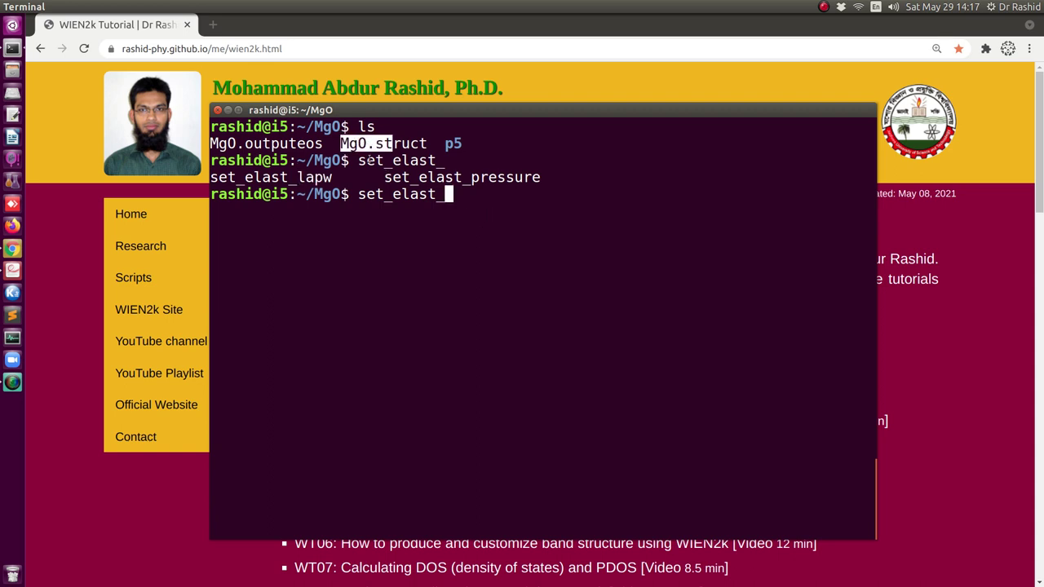
drag(212, 177, 341, 180)
click(393, 233)
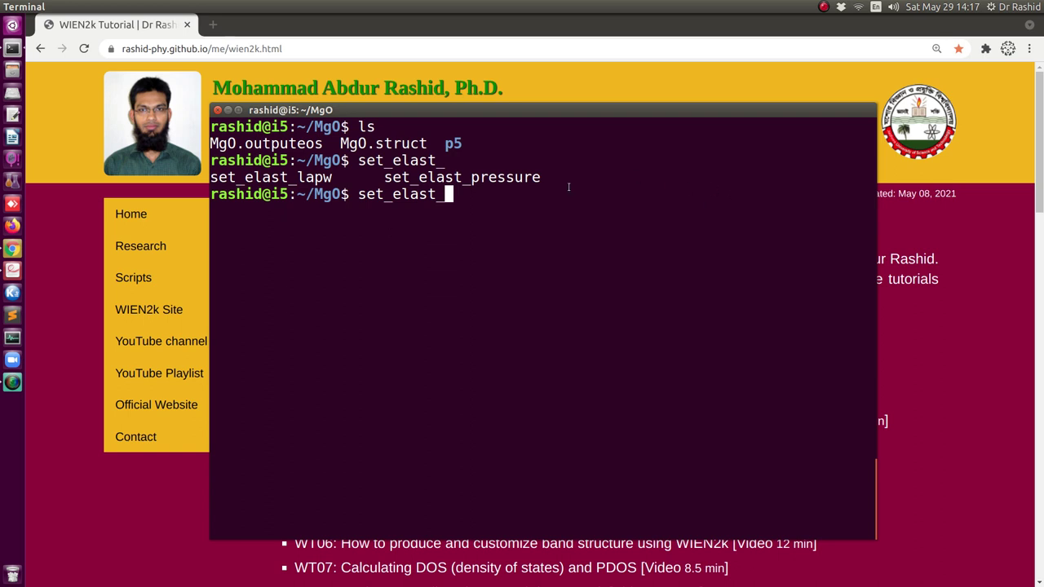
drag(471, 178, 540, 178)
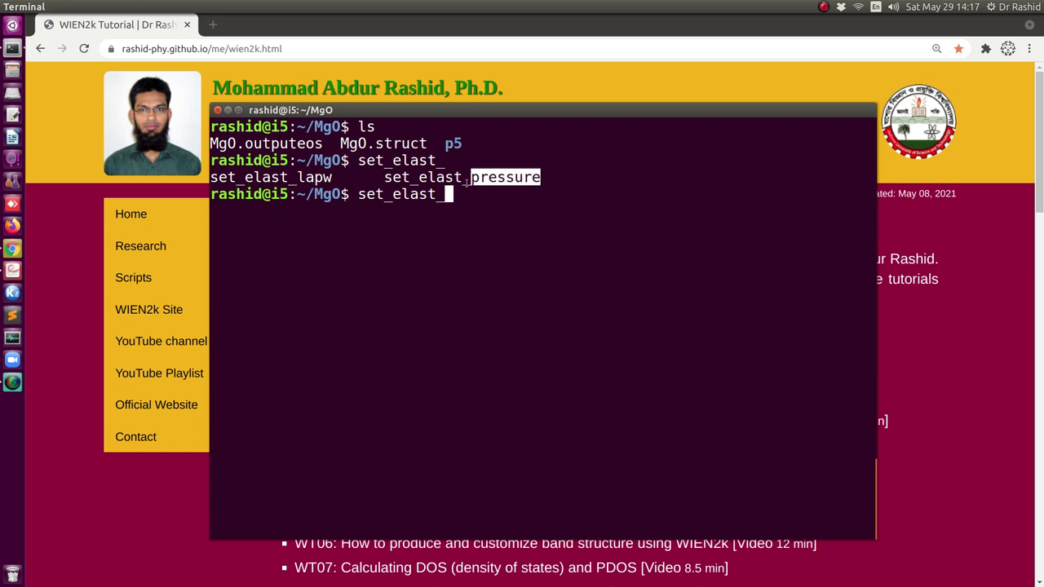
click(521, 288)
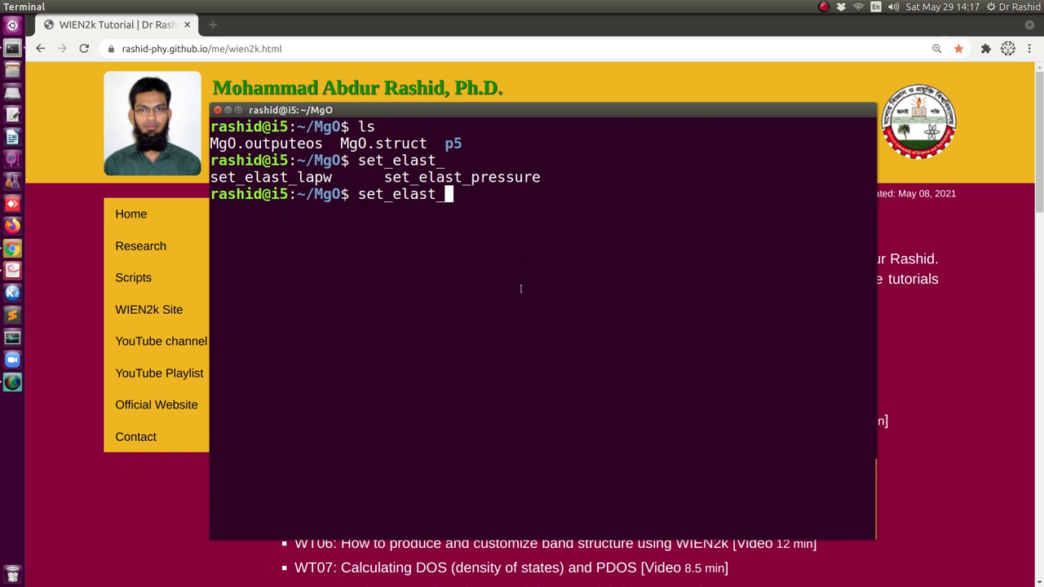
Complete the command as set_elast_pressure and run it in the MgO directory
text(p)
key(Tab)
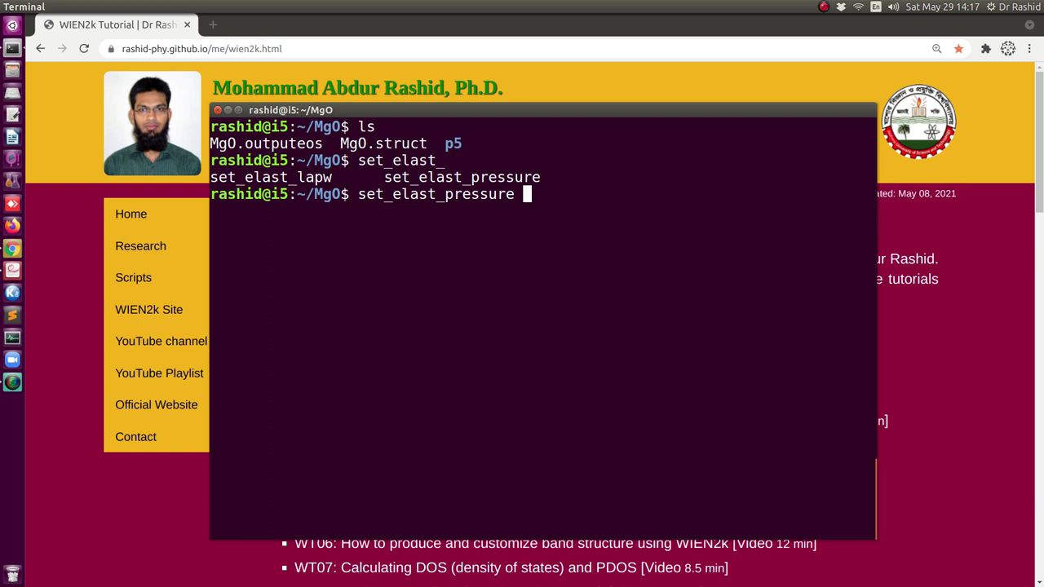
key(Return)
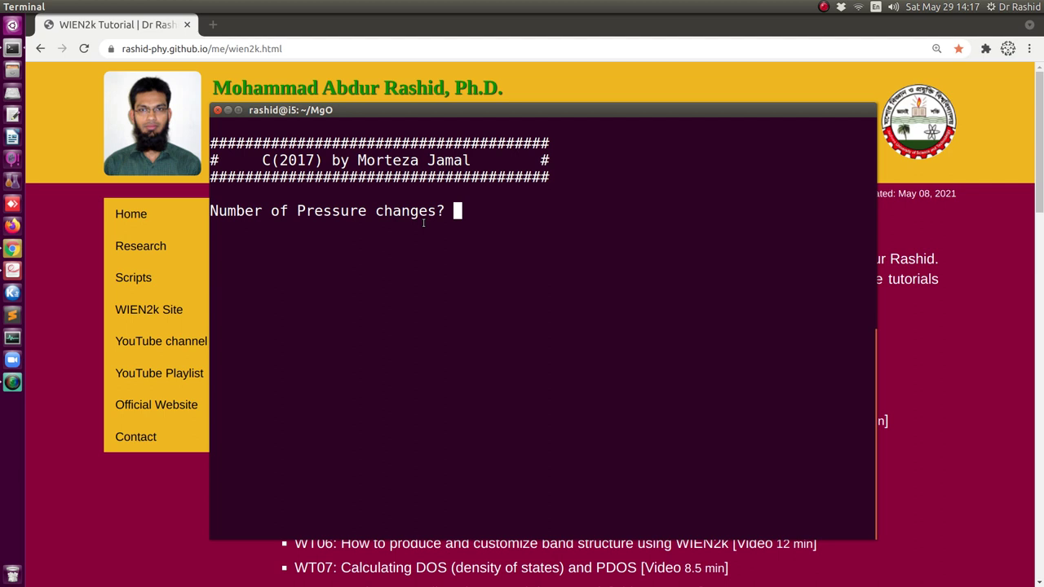
Set the number of pressure changes to 1 and the value of pressure 1 to 5
text(2)
key(BackSpace)
text(3)
key(BackSpace)
text(1)
key(Return)
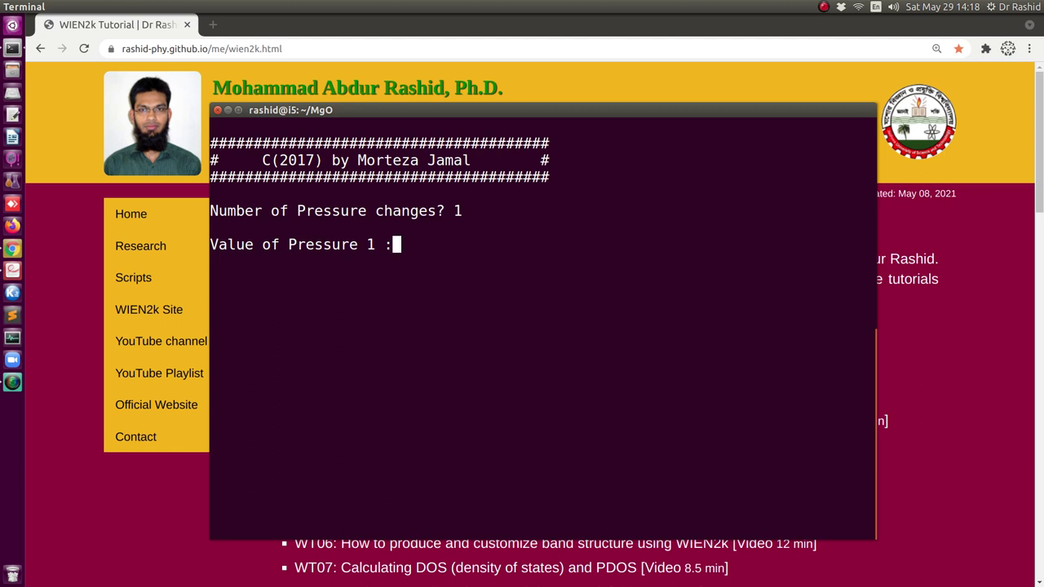
text(5)
key(Return)
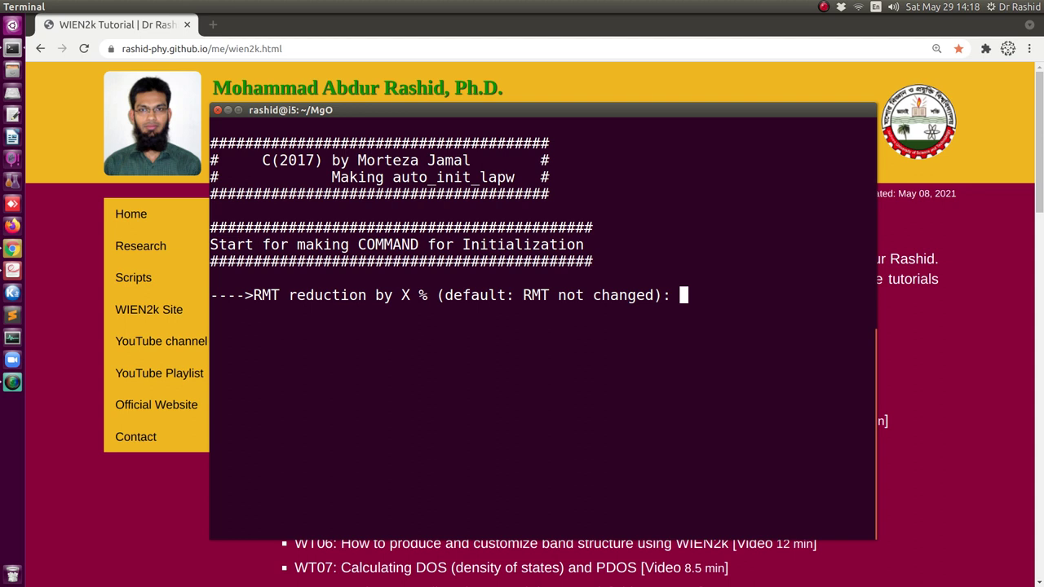
Keep the default RMT reduction and choose VXC option 13 (PBE) for the initialization
key(Return)
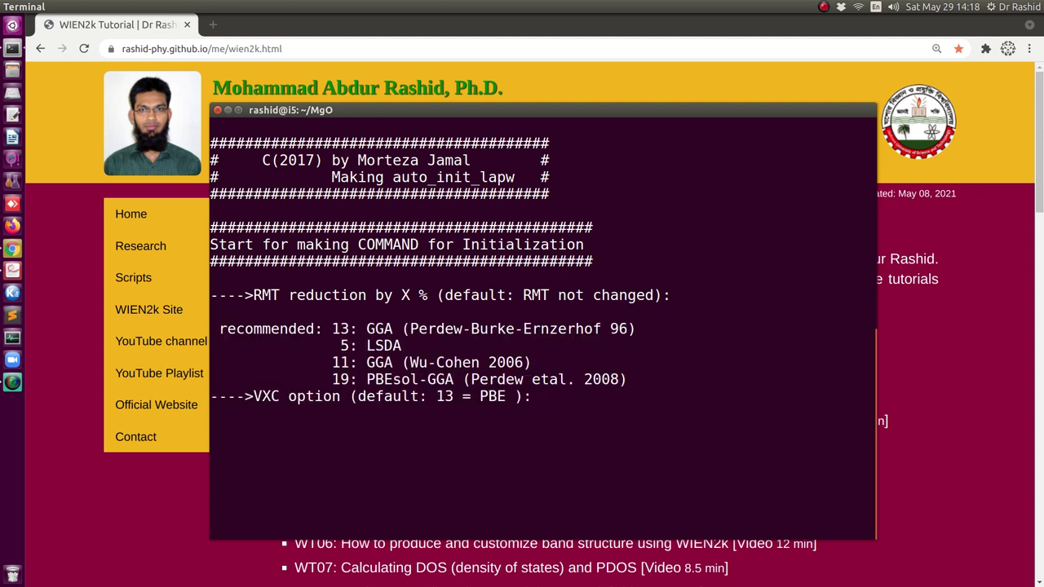
text(13)
key(BackSpace)
key(BackSpace)
drag(357, 396, 506, 396)
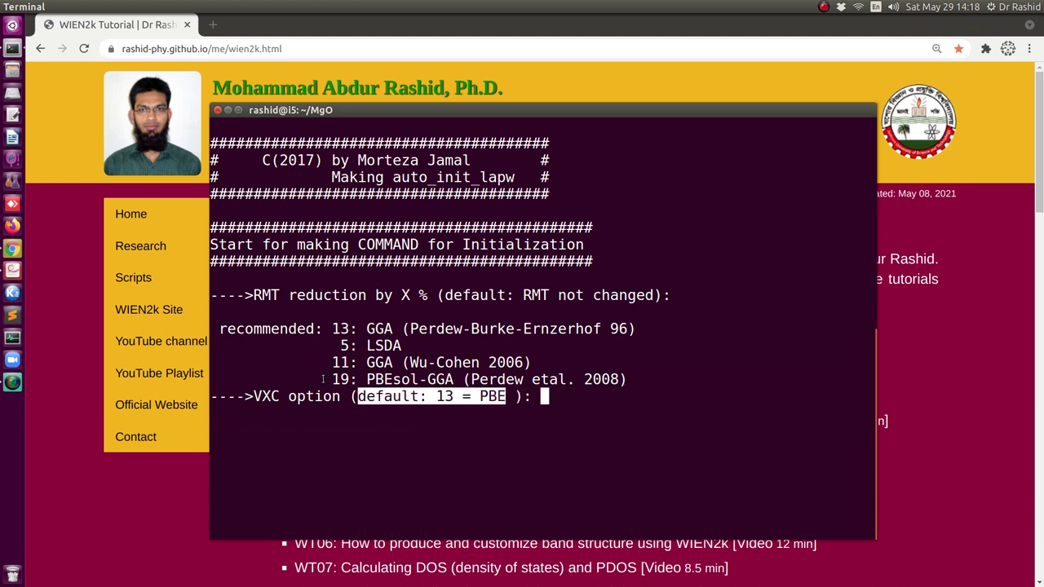
click(339, 343)
drag(338, 342, 615, 380)
click(545, 406)
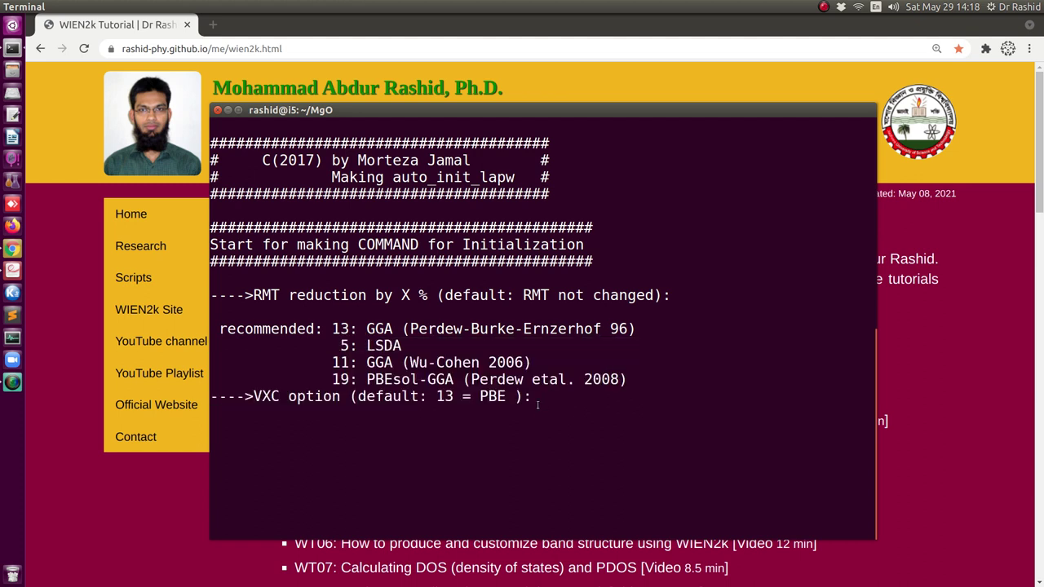
text(13)
key(Return)
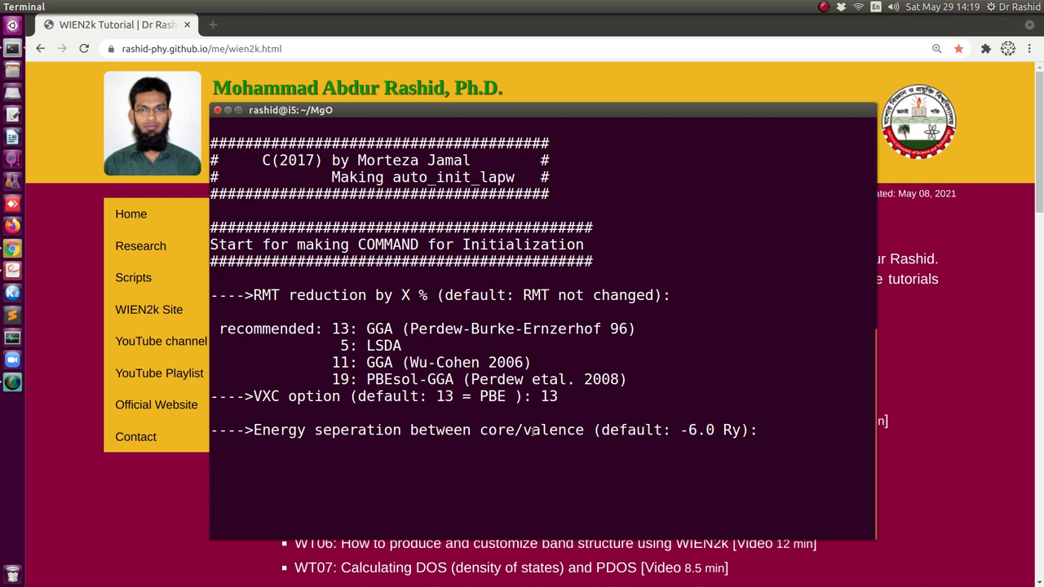
Accept the default core/valence energy separation and set RKMAX to 8
key(Return)
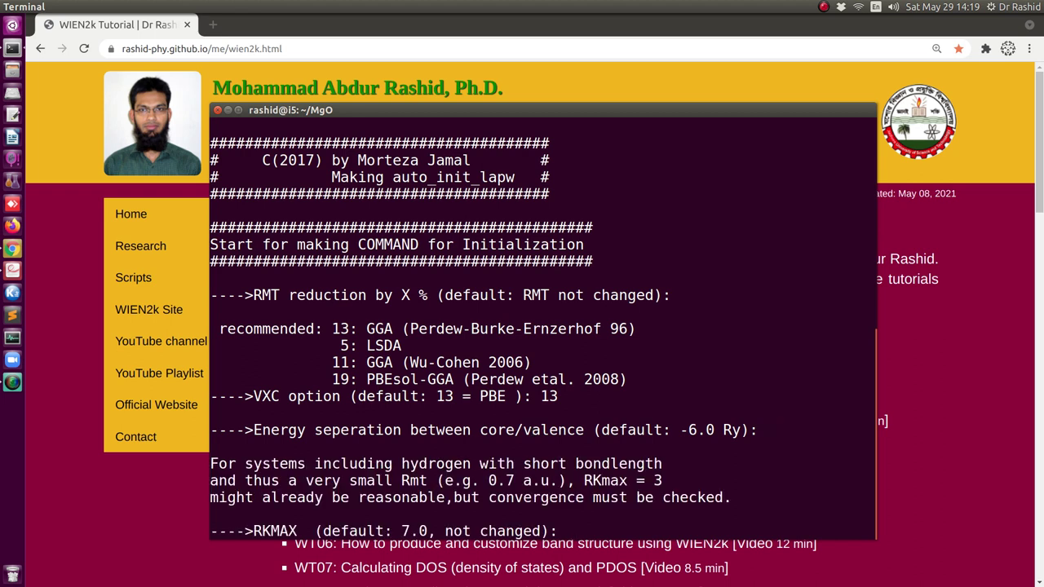
text(8)
key(Return)
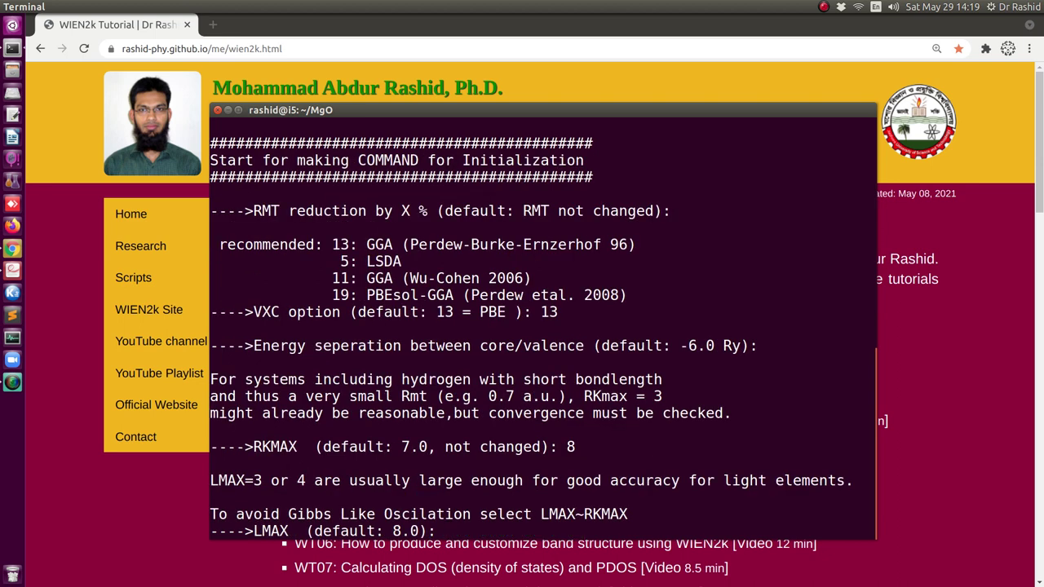
Set LMAX to 9 and keep the default GMAX, Fermi calculation type and mixing factor
text(9)
key(Return)
key(Return)
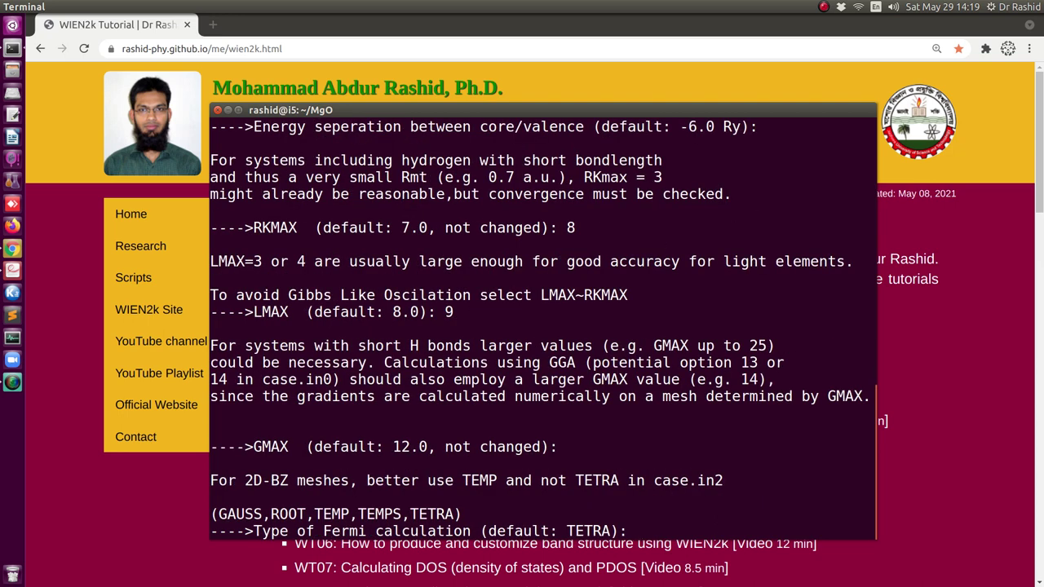
key(Return)
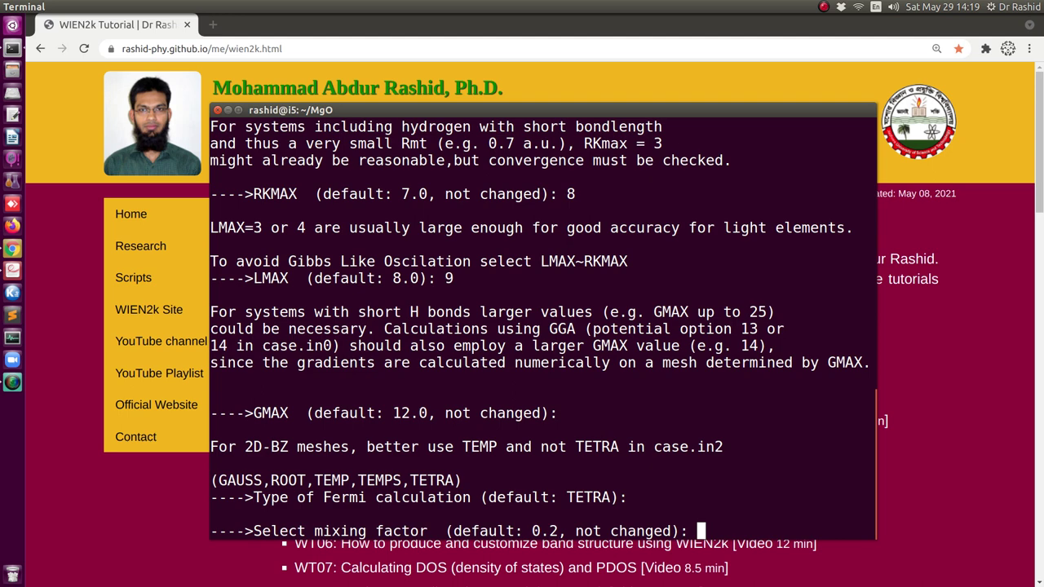
key(Return)
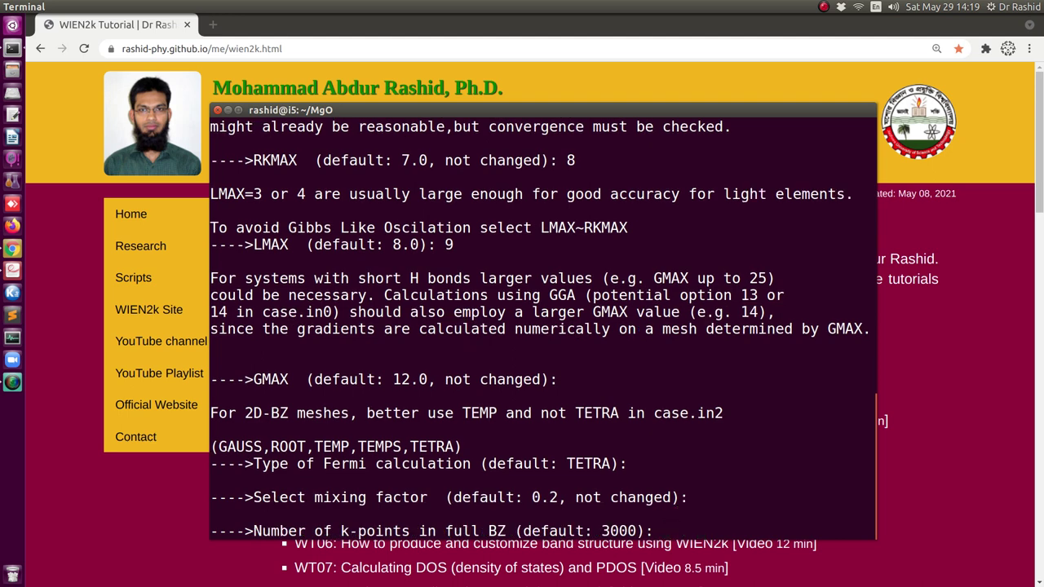
Set the number of k-points in the full BZ to 1000 and answer n to a spin-polarized calculation
text(1000)
key(Return)
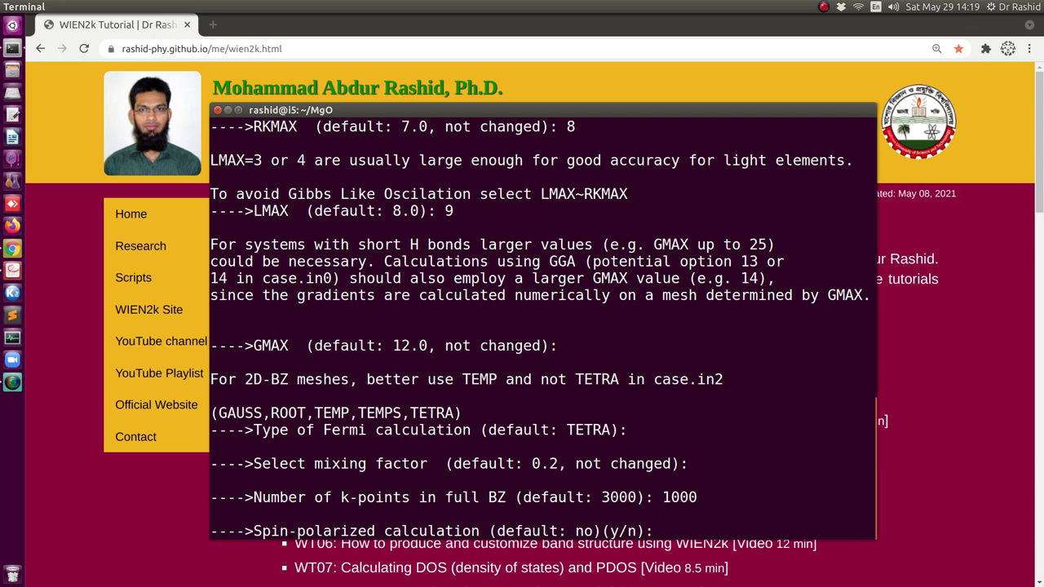
text(n)
key(Return)
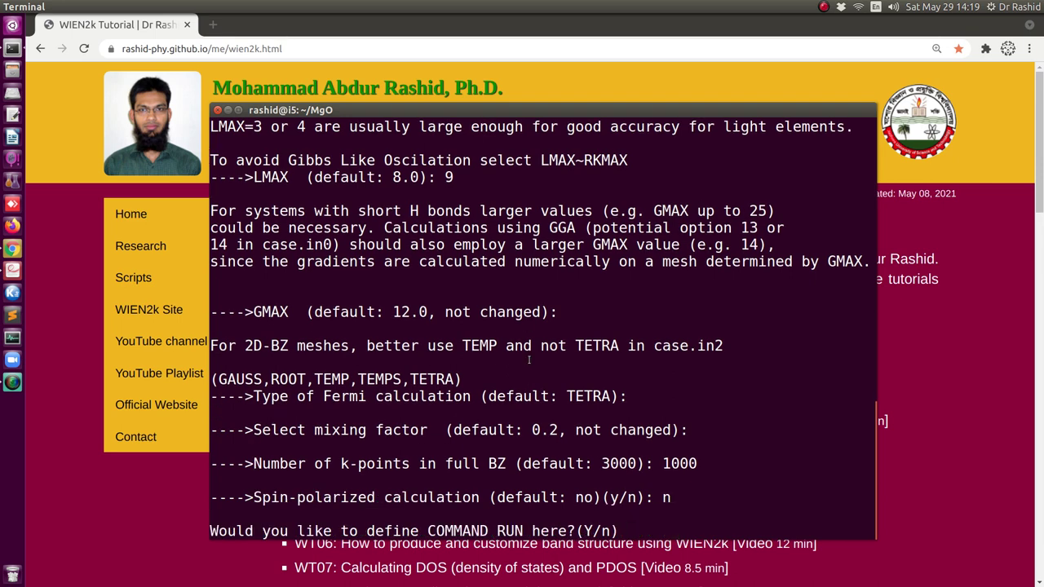
Enter y as the answer to defining COMMAND RUN here
drag(367, 532, 622, 533)
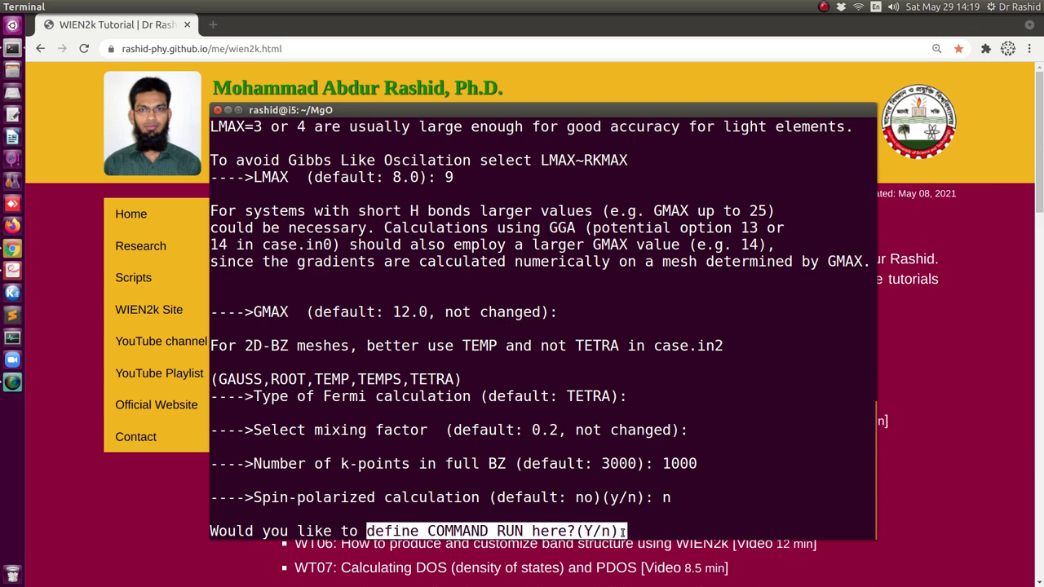
click(622, 533)
text(y)
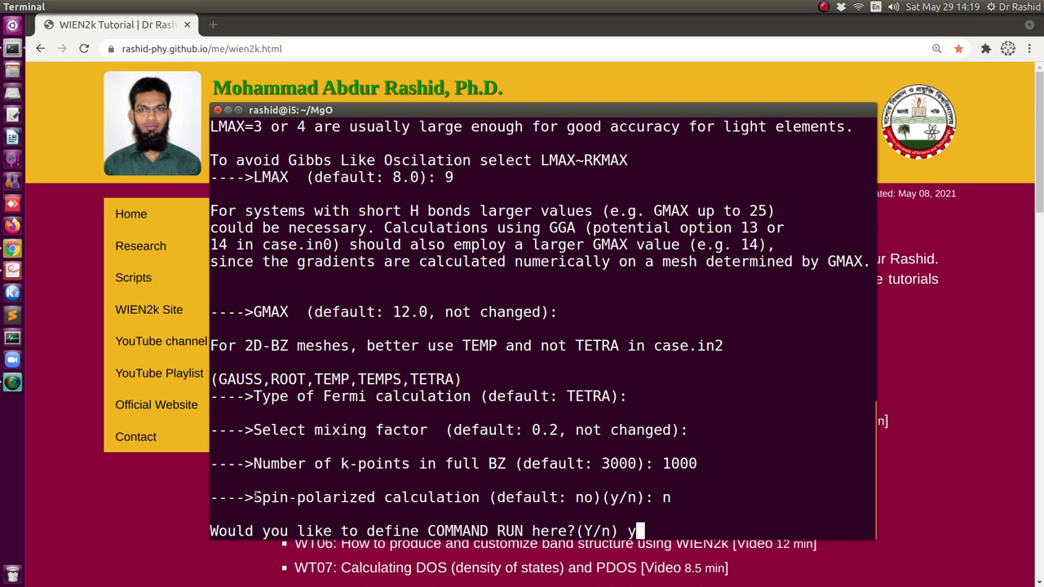
Switch to usersguide.pdf, examine the IRelast section and its $WIENROOT/SRC_IRelast/guide reference, and return to the terminal
click(12, 270)
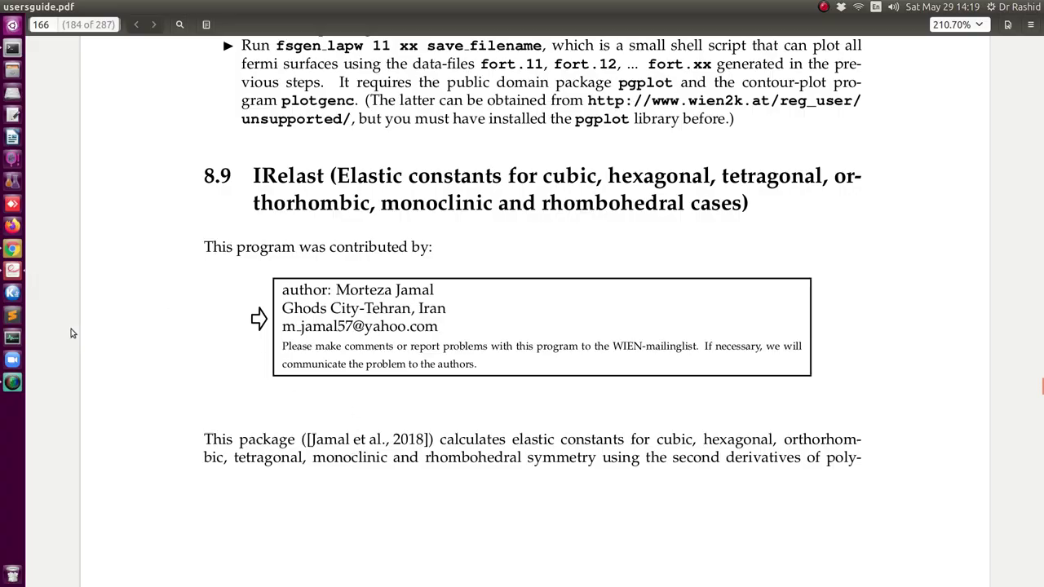
scroll(380, 412, down, 20)
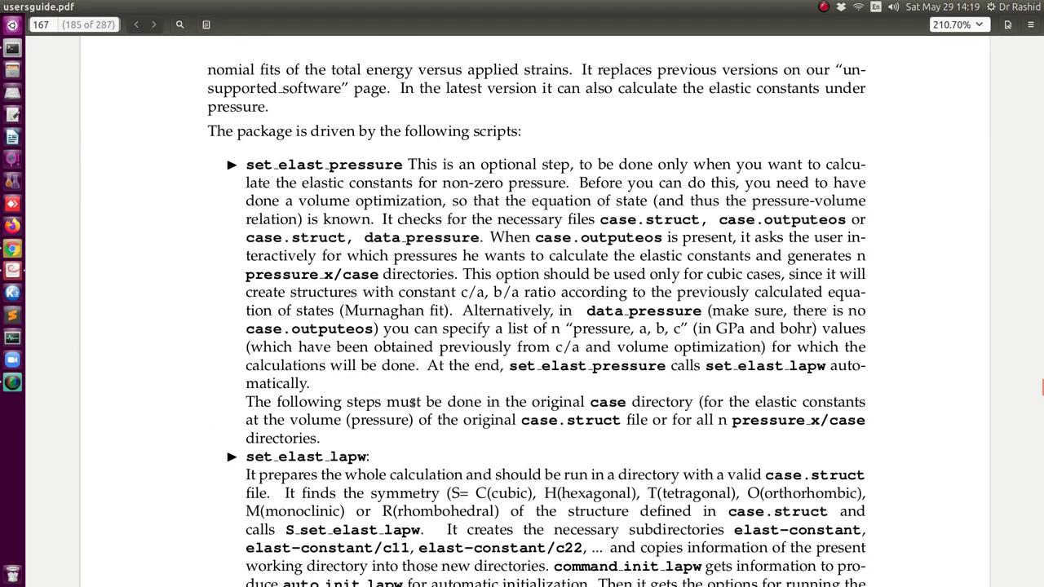
scroll(449, 399, down, 15)
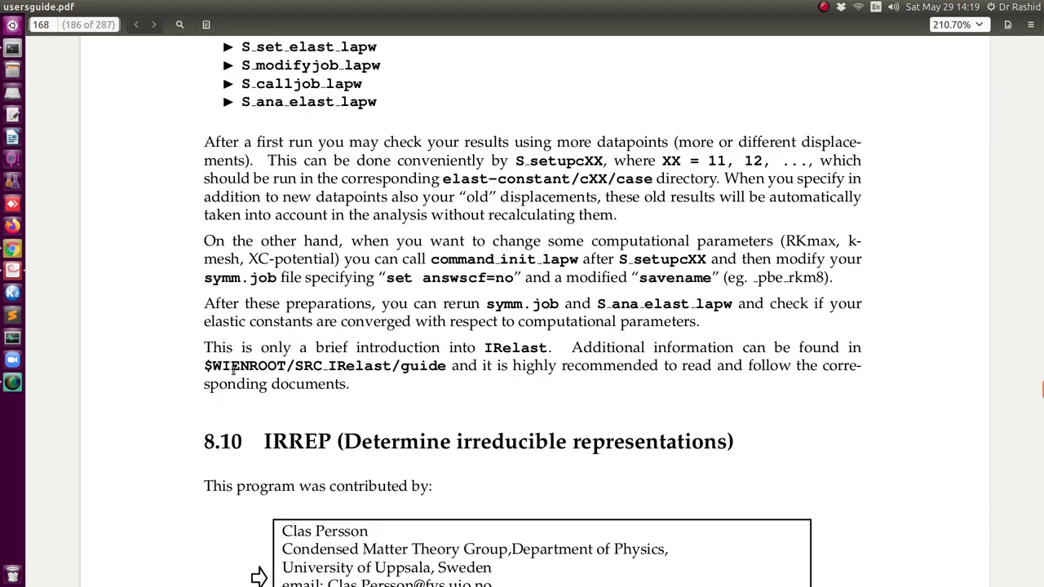
drag(205, 366, 453, 369)
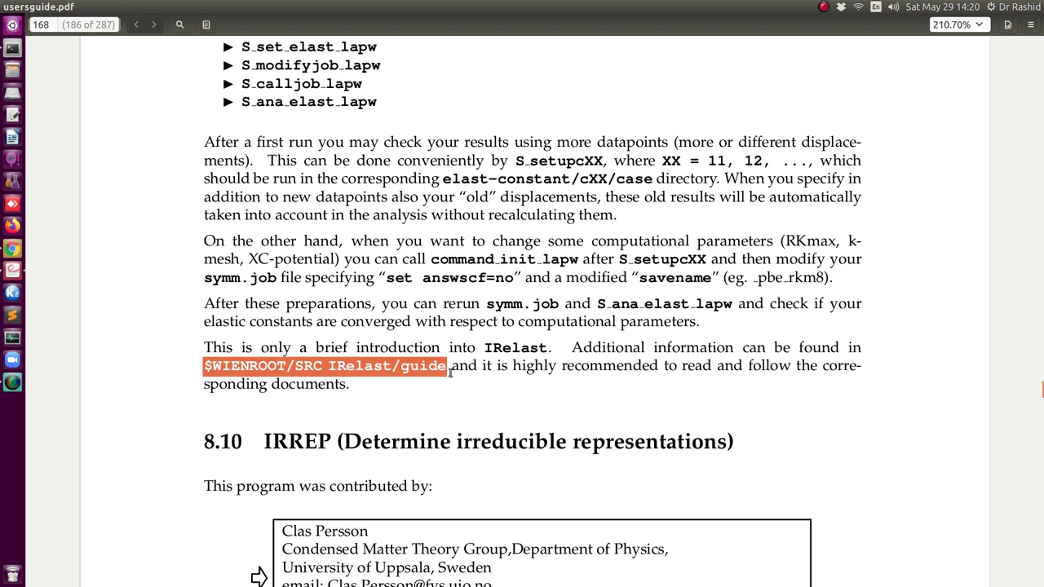
scroll(526, 273, up, 3)
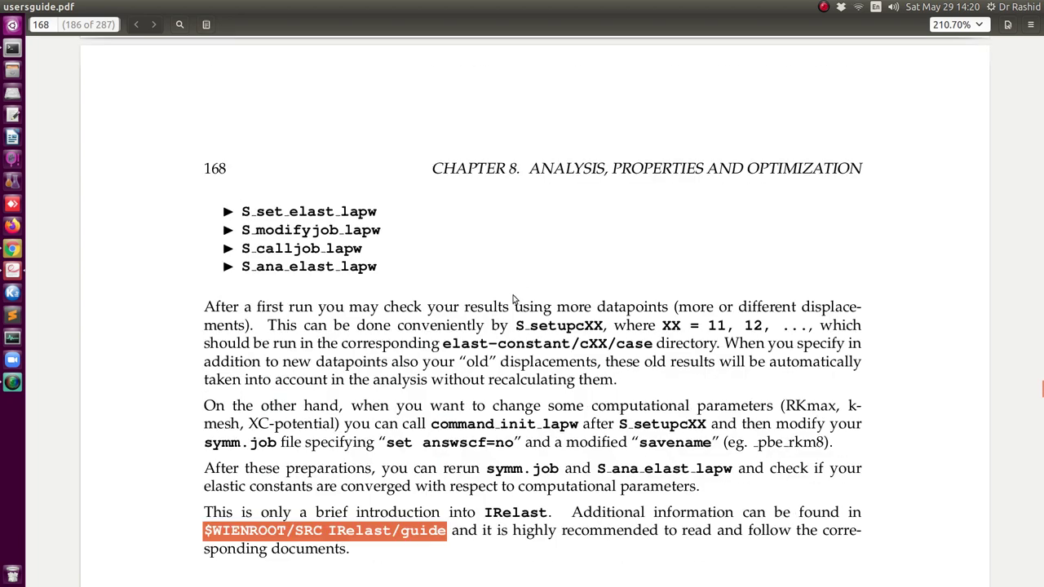
scroll(512, 359, down, 2)
scroll(457, 428, up, 9)
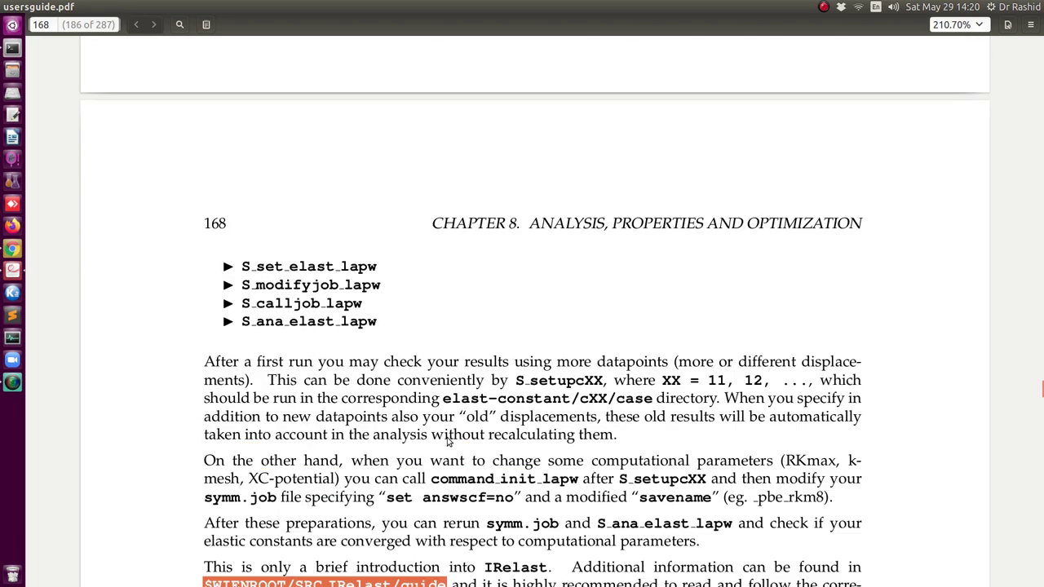
click(12, 251)
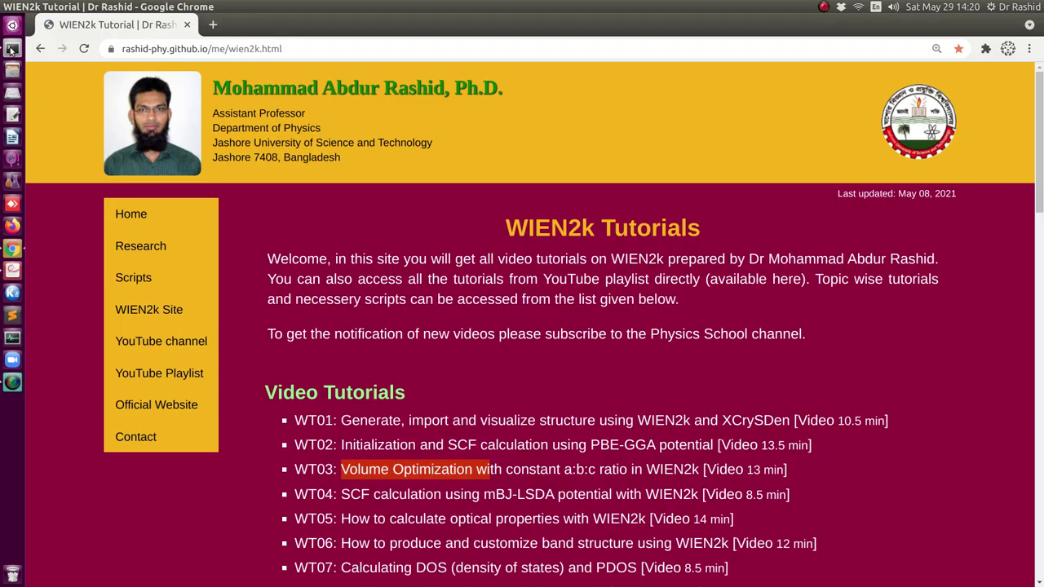
click(12, 50)
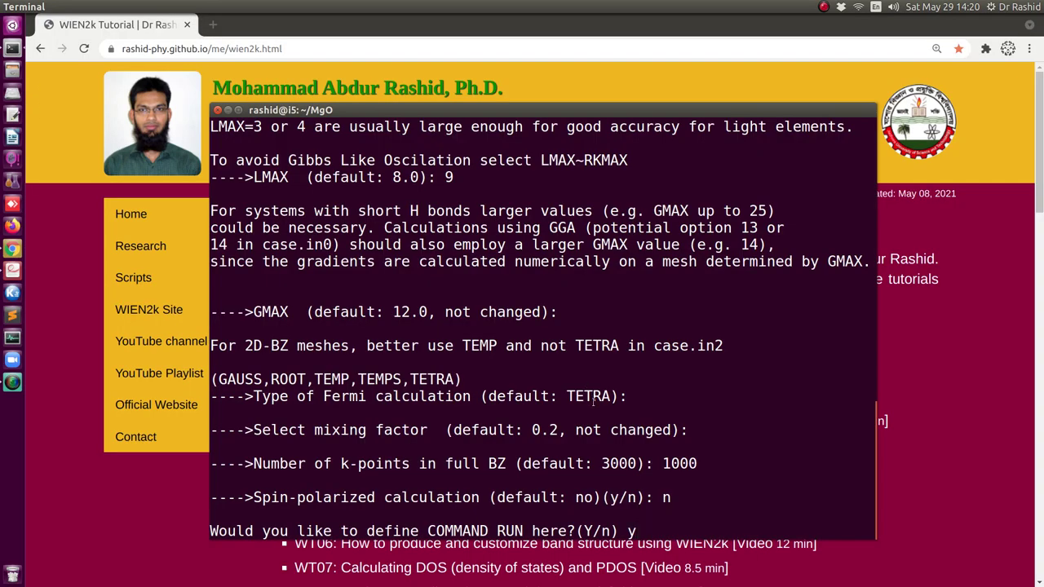
Confirm defining COMMAND RUN and enter run_lapw -ec 0.0001 as the command
key(Return)
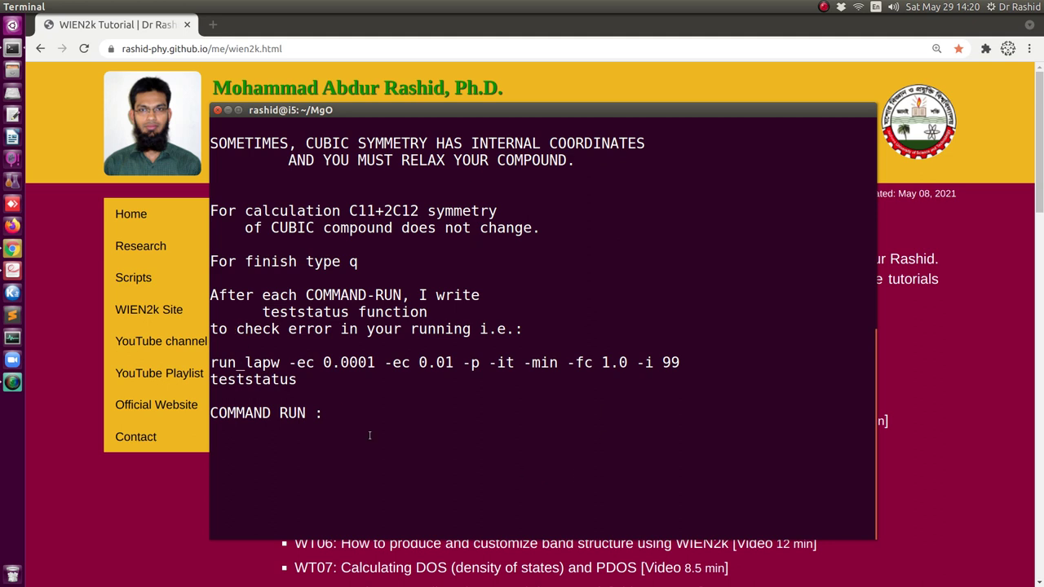
text(run_lapw -ec )
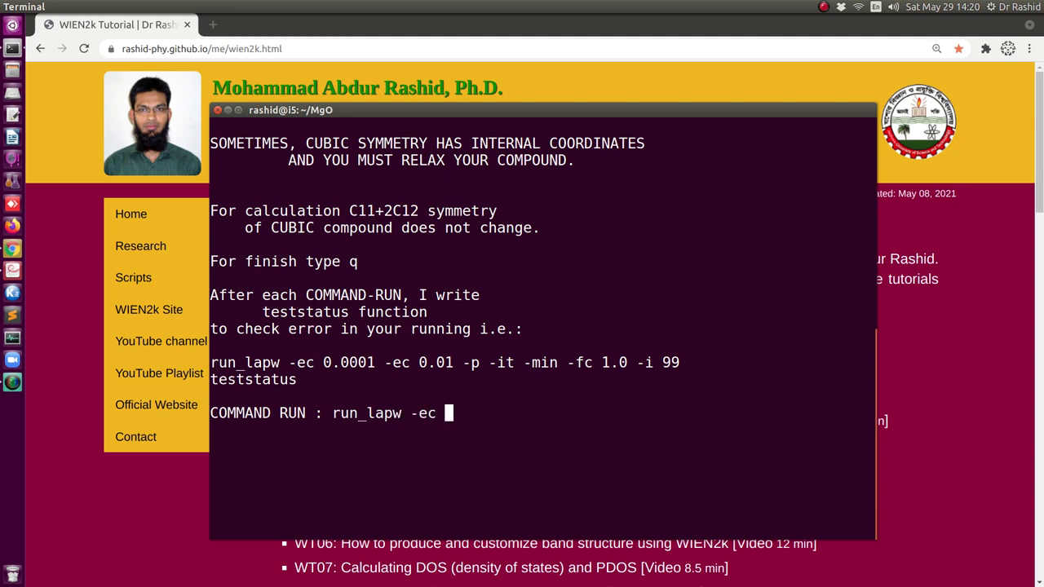
text(0.001)
key(BackSpace)
text(01)
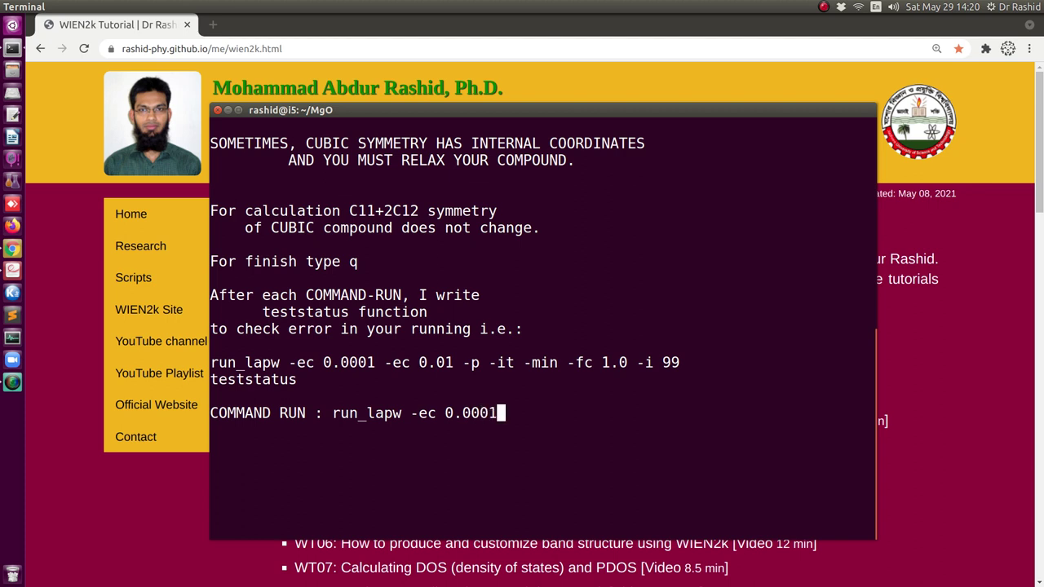
Check the sample command's options, submit the entered run command without extra options, and finish the command list with q
drag(385, 362, 412, 364)
click(412, 364)
drag(454, 365, 475, 367)
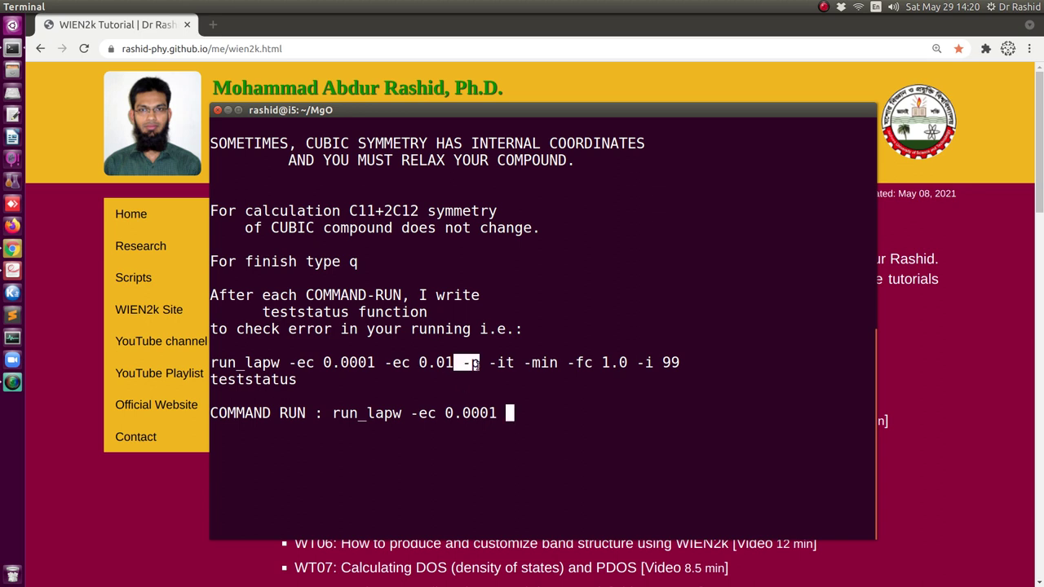
click(630, 412)
drag(637, 364, 677, 364)
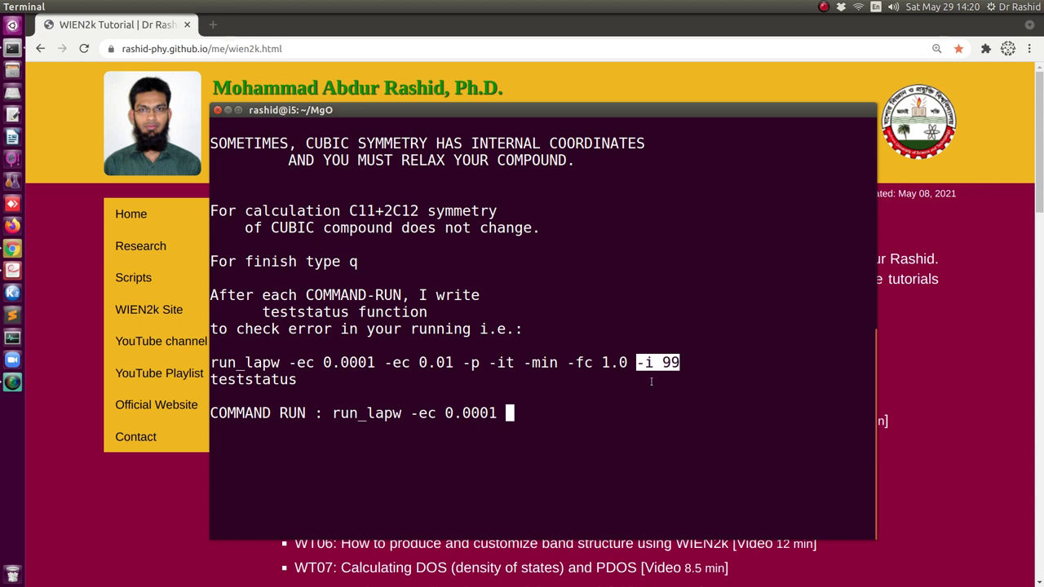
click(682, 364)
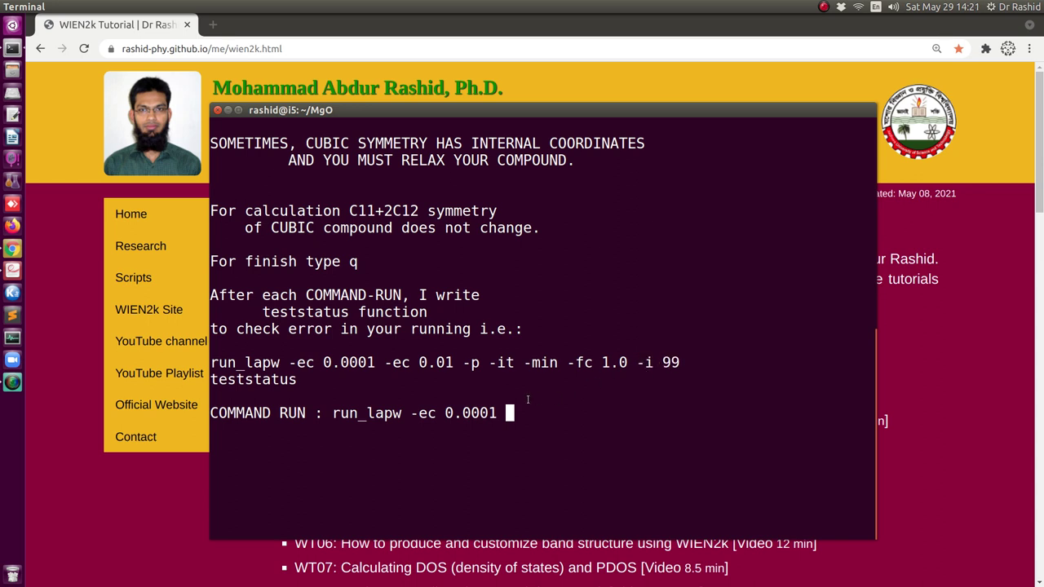
key(Return)
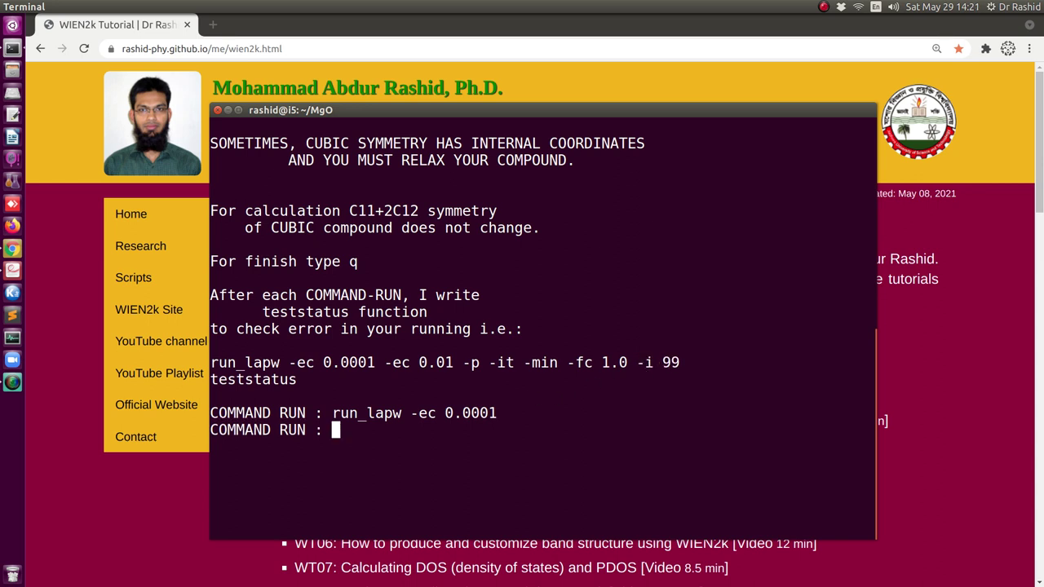
text(q)
key(Return)
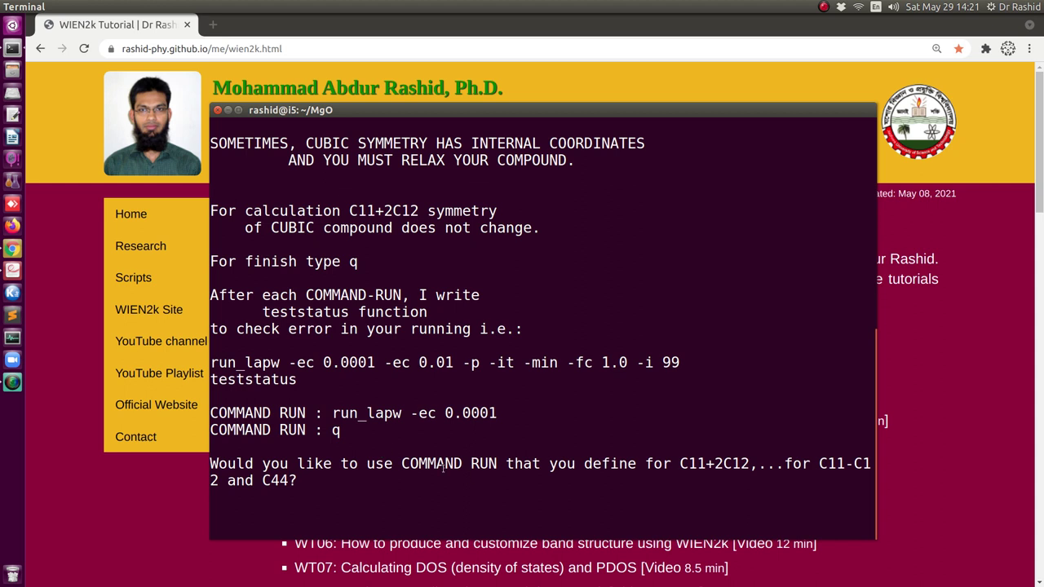
Answer y to reuse the C11+2C12 run command for C11-C12 and C44
drag(680, 464, 753, 465)
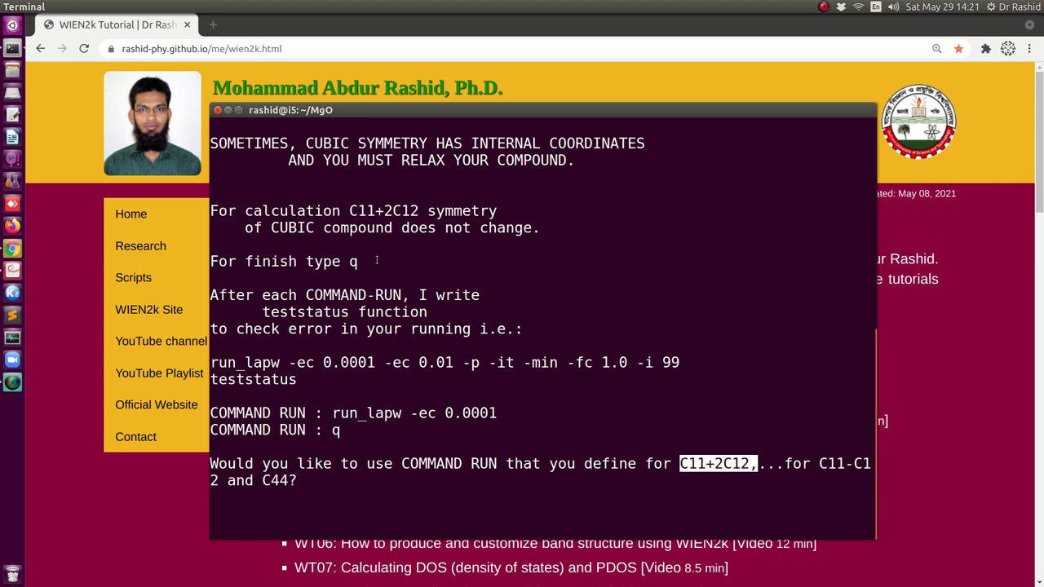
drag(271, 228, 314, 229)
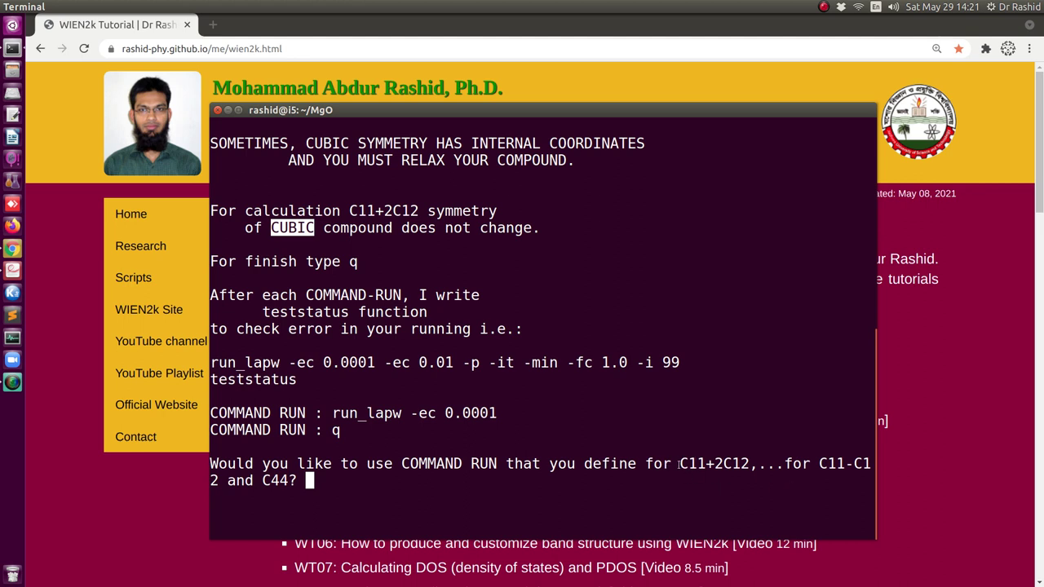
drag(689, 464, 748, 464)
drag(819, 463, 862, 464)
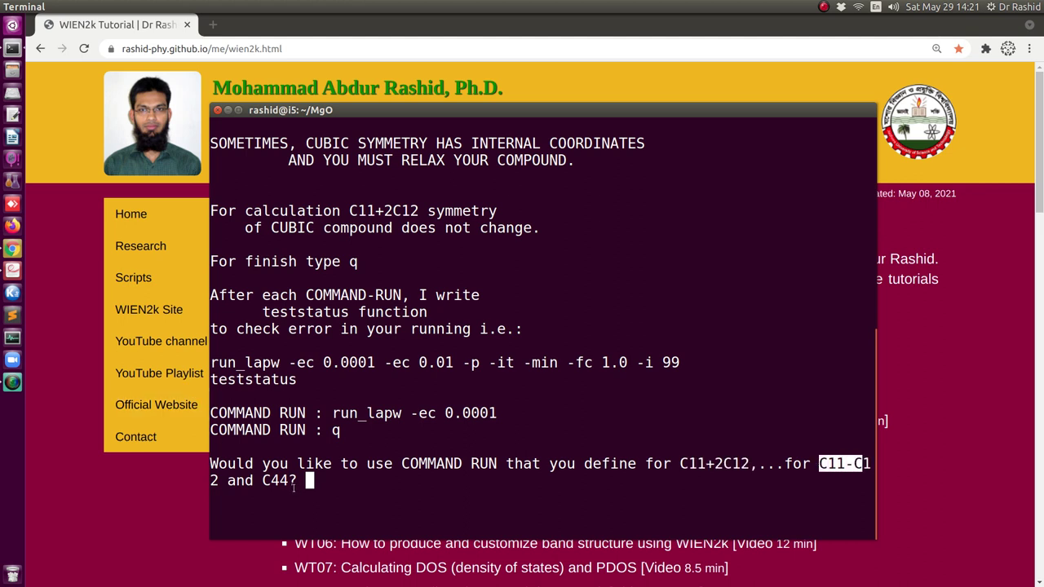
drag(262, 481, 298, 481)
click(321, 496)
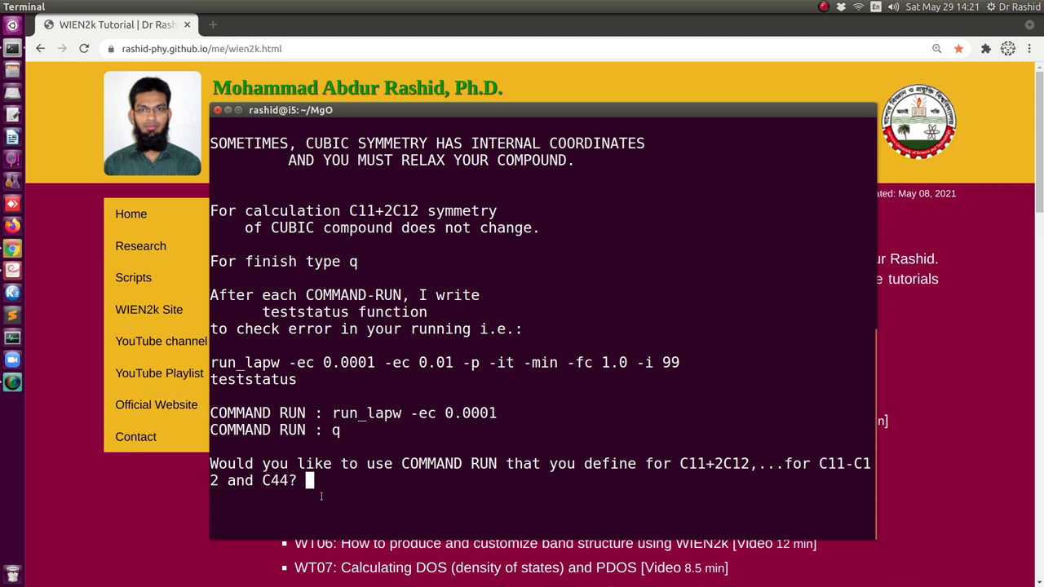
text(y)
key(Return)
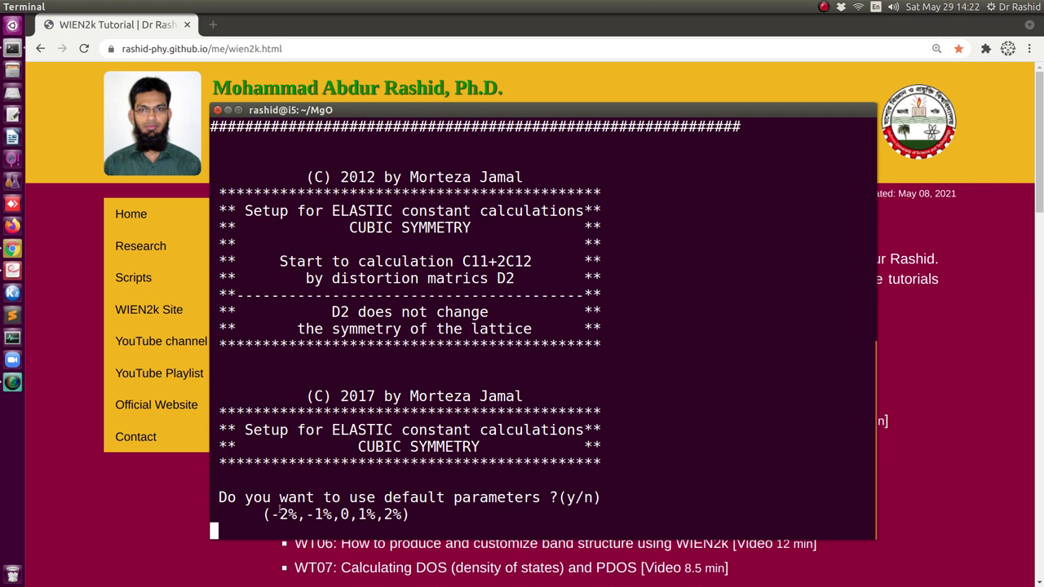
Accept the default strain parameters (-2%, -1%, 0, 1%, 2%) for the C11+2C12 calculation
drag(273, 514, 395, 514)
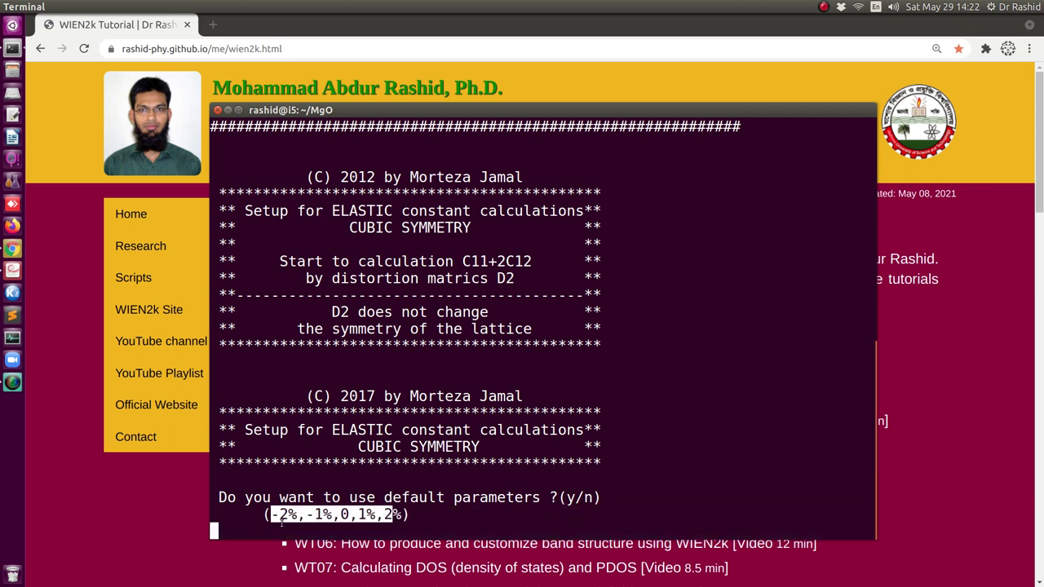
click(451, 504)
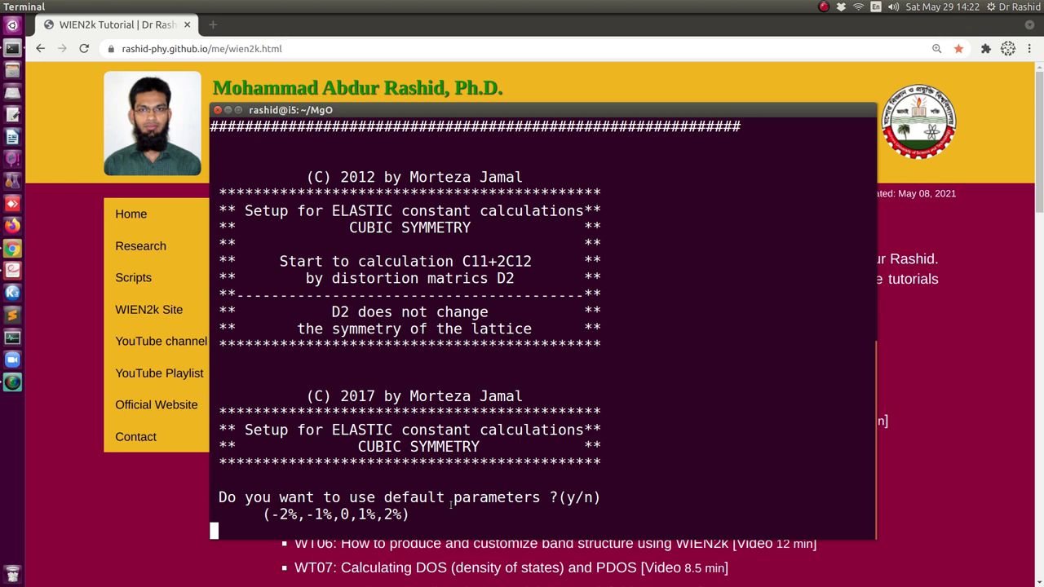
text(y)
key(Return)
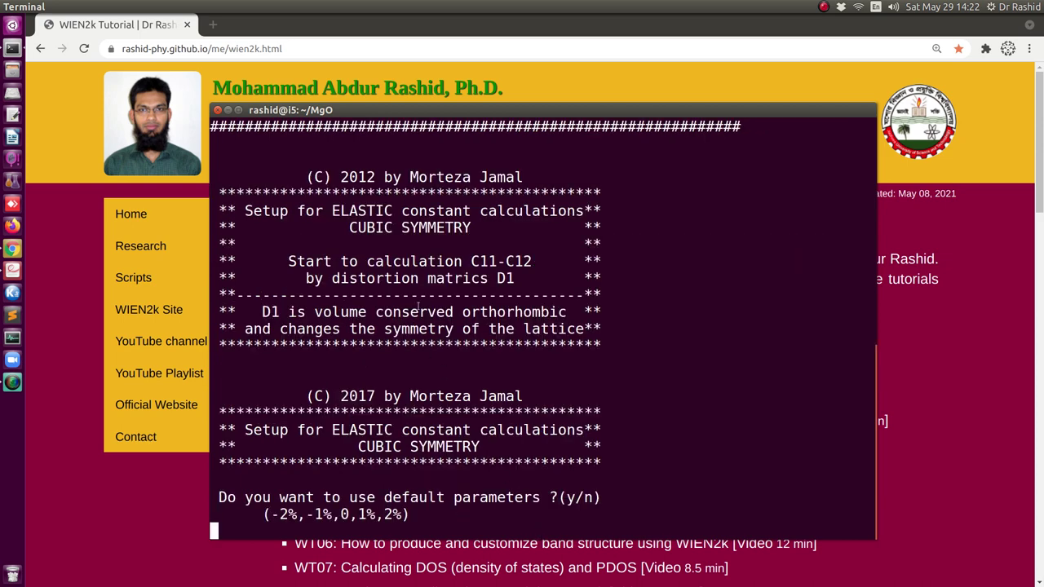
Accept the default strain parameters (-2%, -1%, 0, 1%, 2%) for the C11-C12 calculation
drag(472, 263, 543, 263)
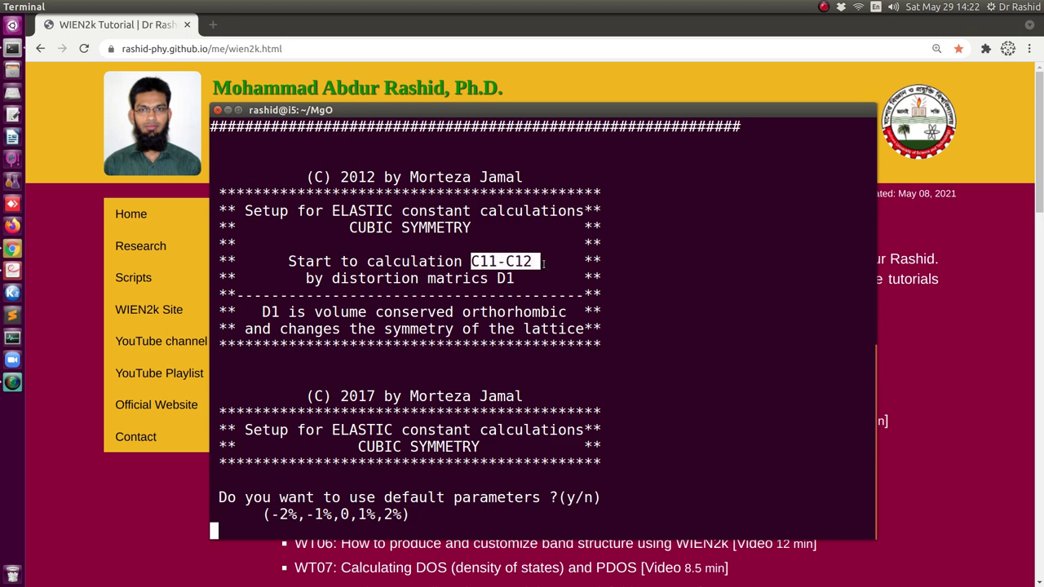
text(y)
key(Return)
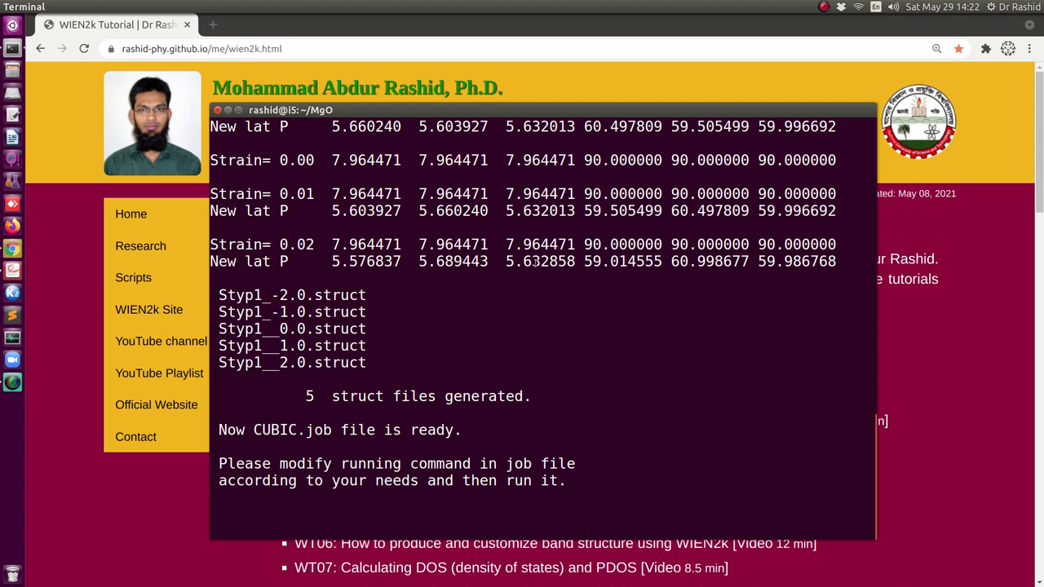
Accept the default strain parameters (-2%, -1%, 0, 1%, 2%) for the C44 calculation
scroll(531, 271, up, 10)
drag(488, 262, 515, 261)
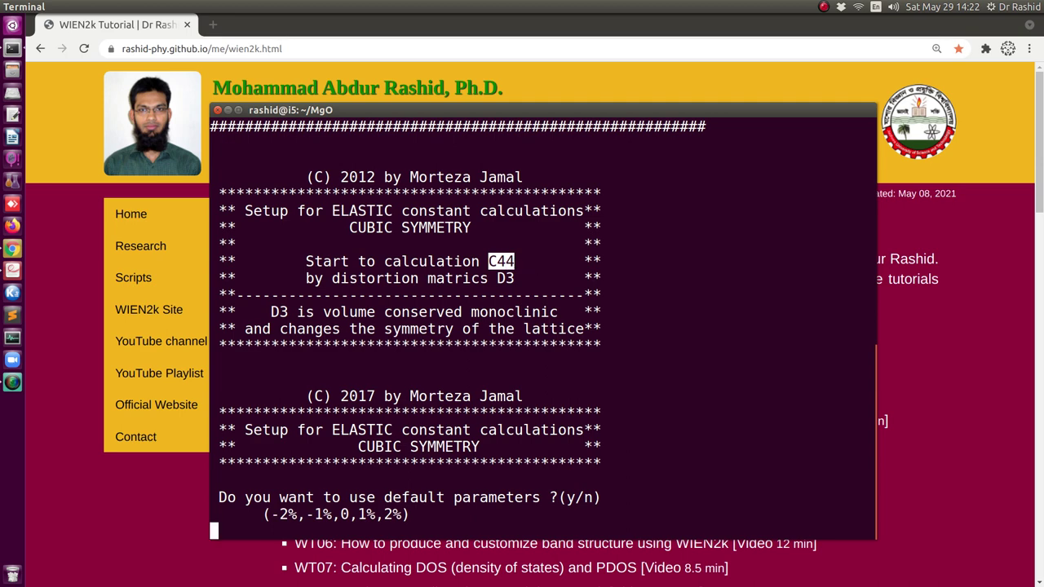
text(y)
key(Return)
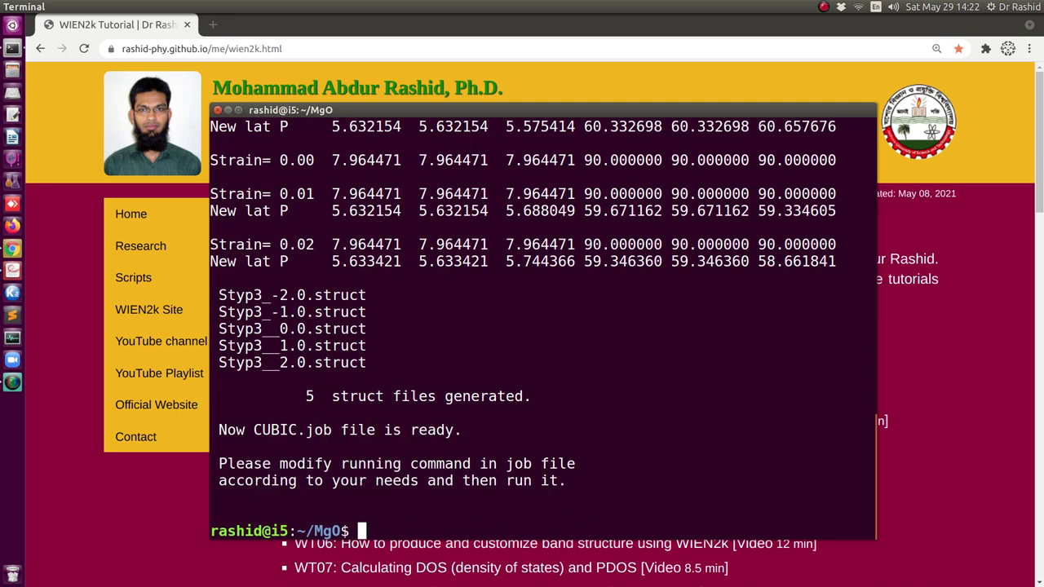
List the contents of the MgO directory and examine the p5 and pressure_5 folder entries
text(ls)
key(Return)
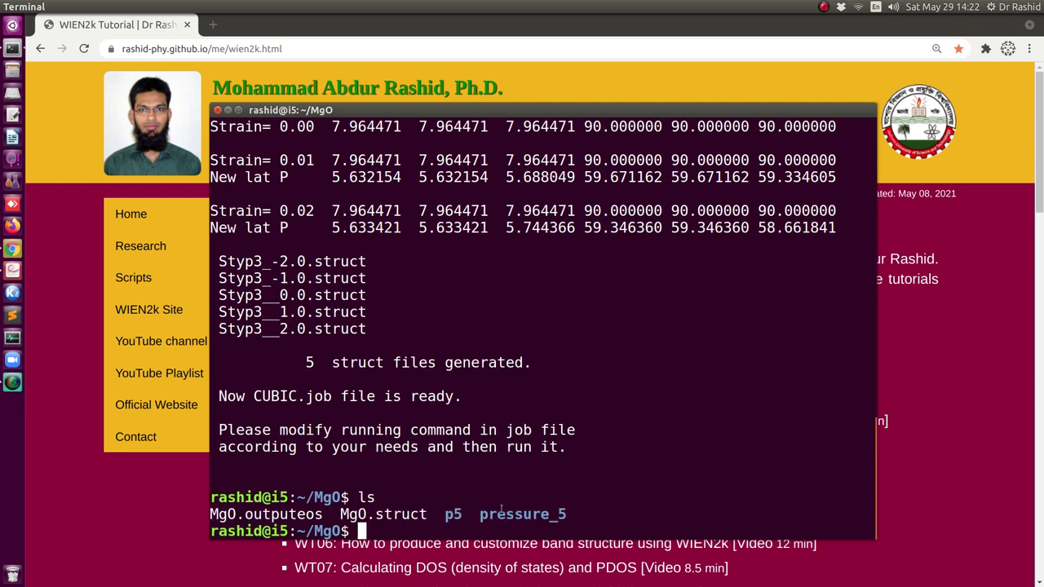
drag(480, 514, 555, 514)
click(449, 515)
drag(481, 515, 492, 517)
click(559, 514)
drag(559, 514, 549, 514)
Start Midnight Commander with mc and browse into the pressure_5/MgO folder
text(mc)
key(Return)
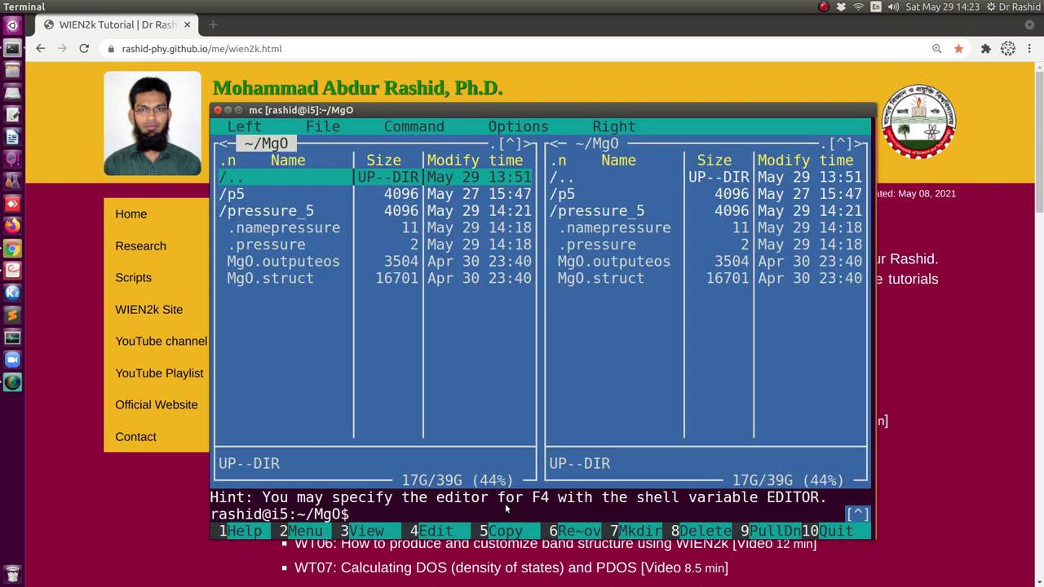
key(Down)
key(Down)
key(Return)
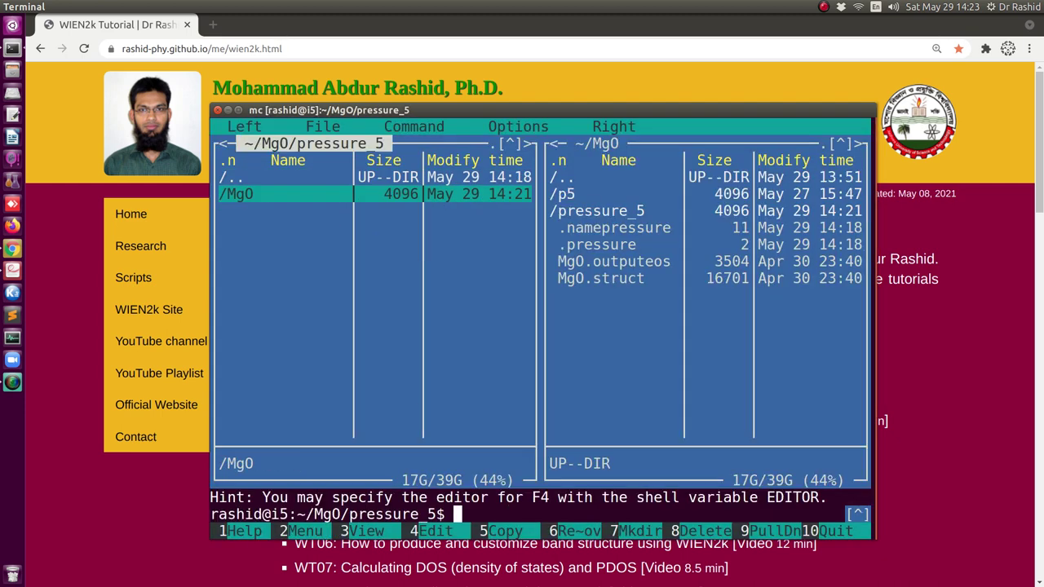
key(Down)
key(Return)
key(Return)
key(Return)
key(Down)
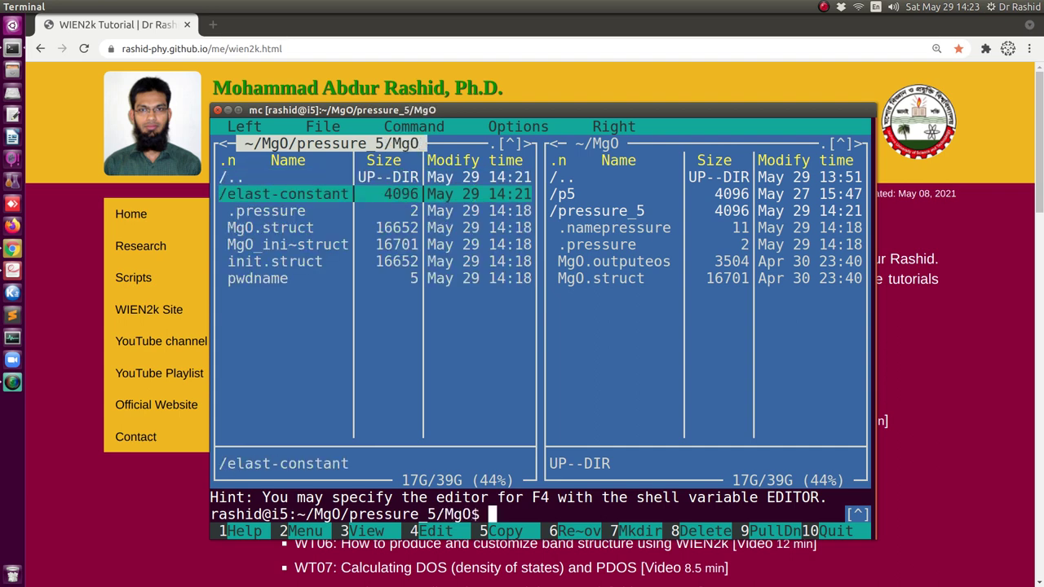
Enter the elast-constant folder and look over its c11+2c12, c11-c12 and c44 subfolders
key(Return)
key(Down)
key(Down)
key(Down)
key(Up)
key(Up)
key(Up)
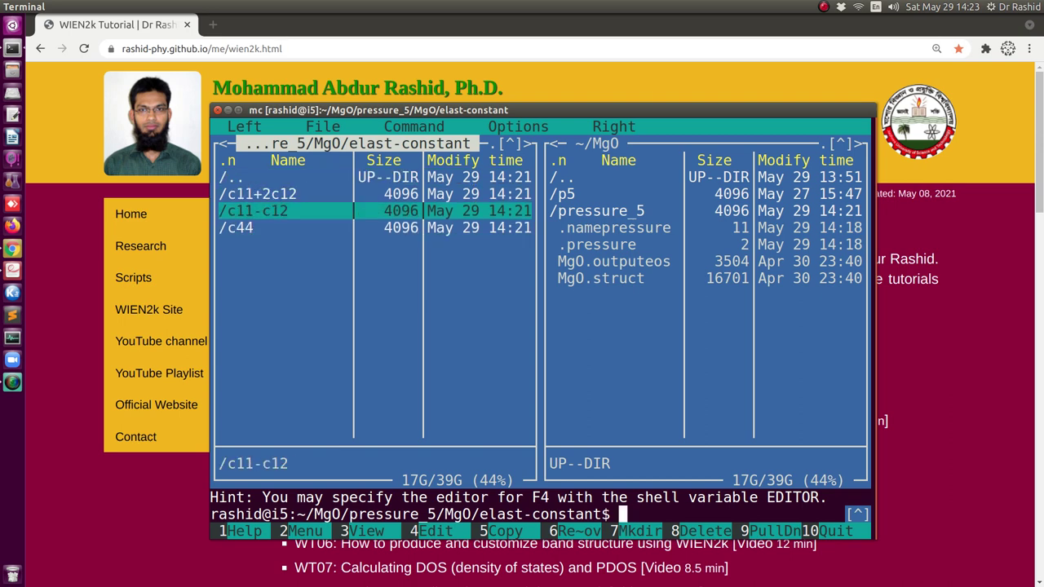
key(Down)
key(Down)
key(Up)
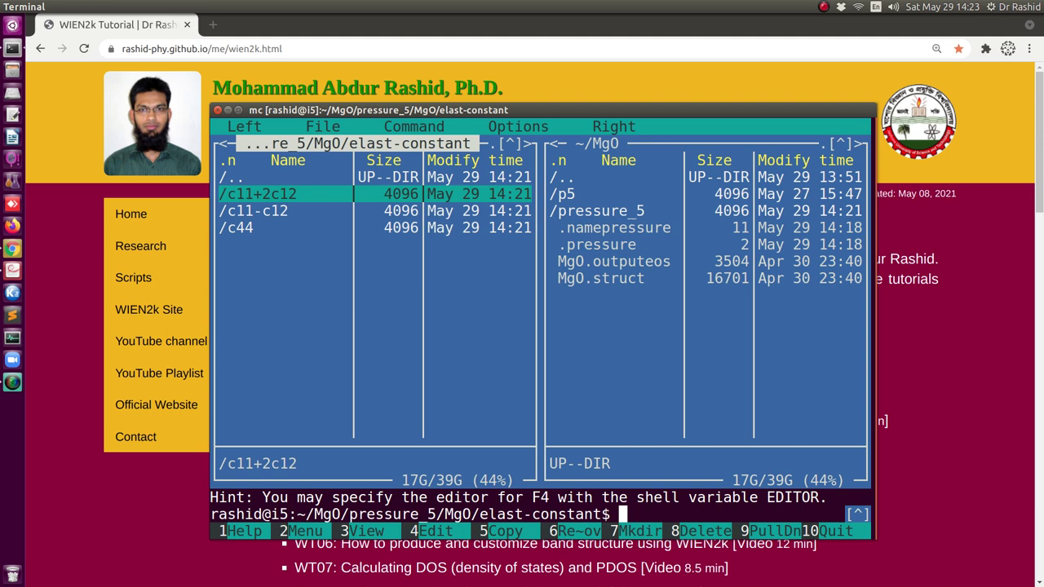
key(Down)
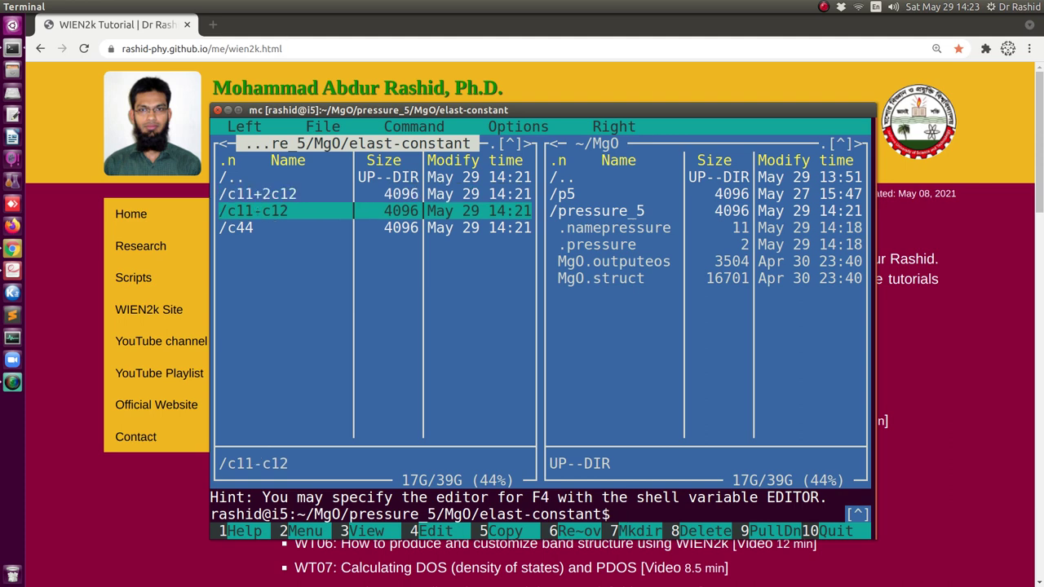
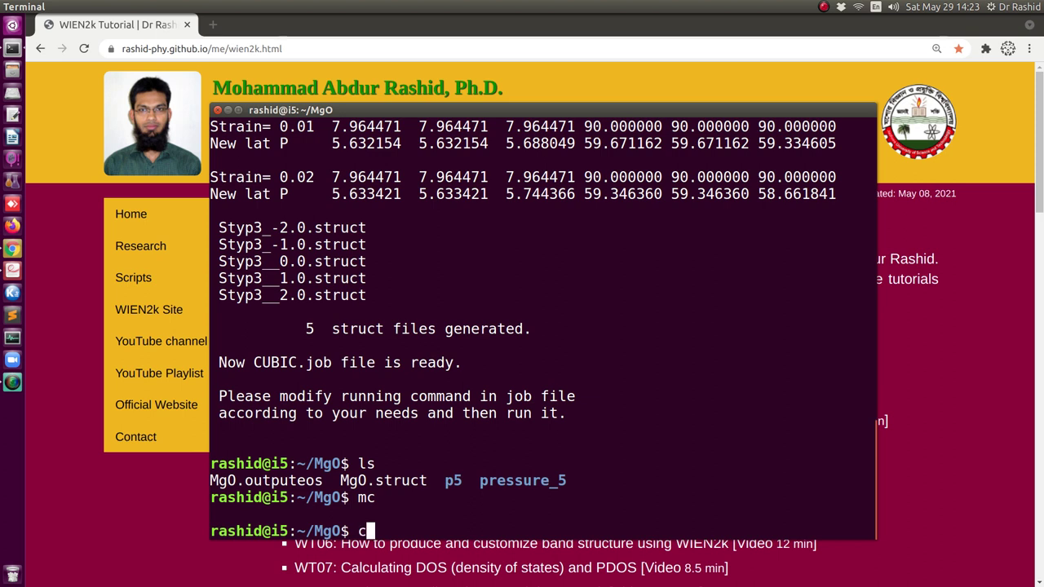
Enter the command calljob_lapw at the MgO directory prompt without running it
key(Tab)
key(Tab)
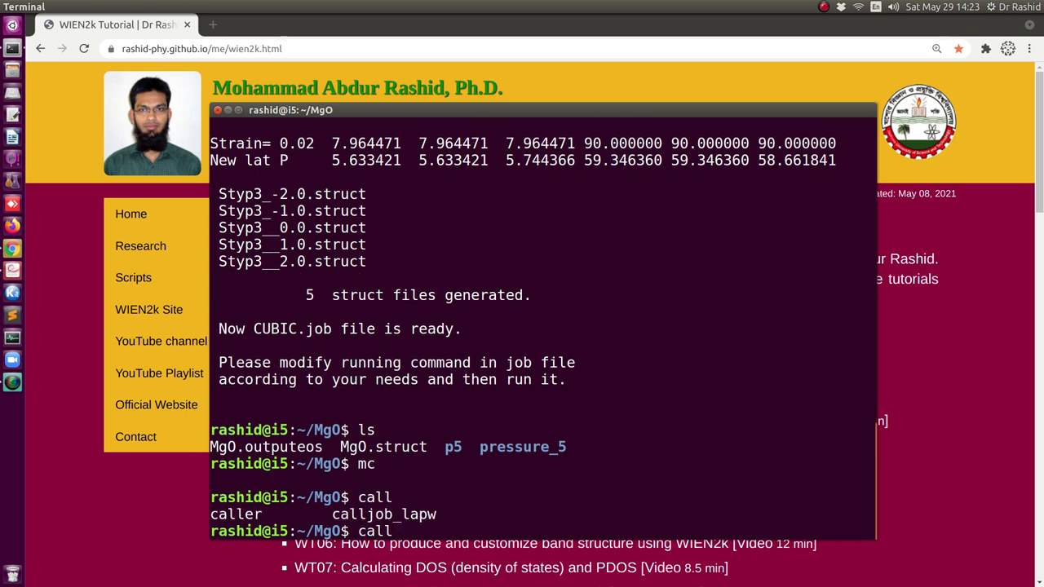
text(j)
key(Tab)
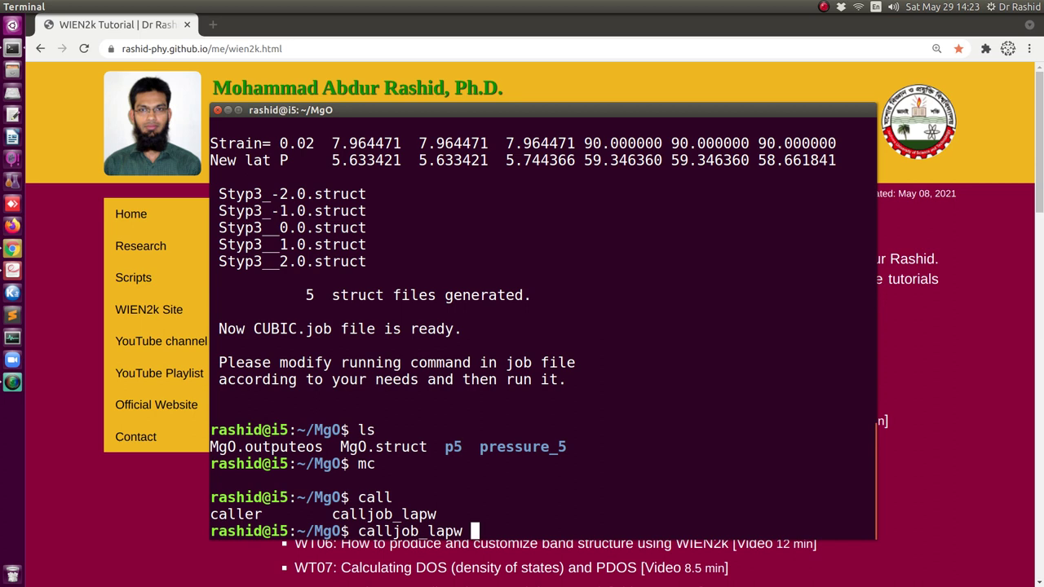
Open a second terminal tab, change to pressure_5/MgO/elast-constant/ and list its contents
key(ctrl+shift+t)
text(m)
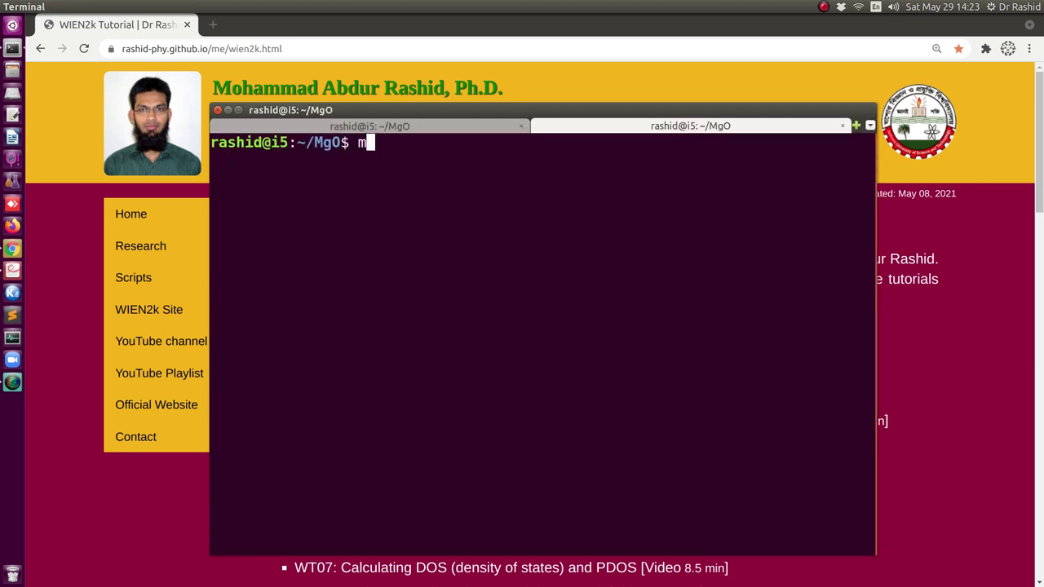
key(BackSpace)
text(cd e)
key(BackSpace)
text(pr)
key(Tab)
key(Tab)
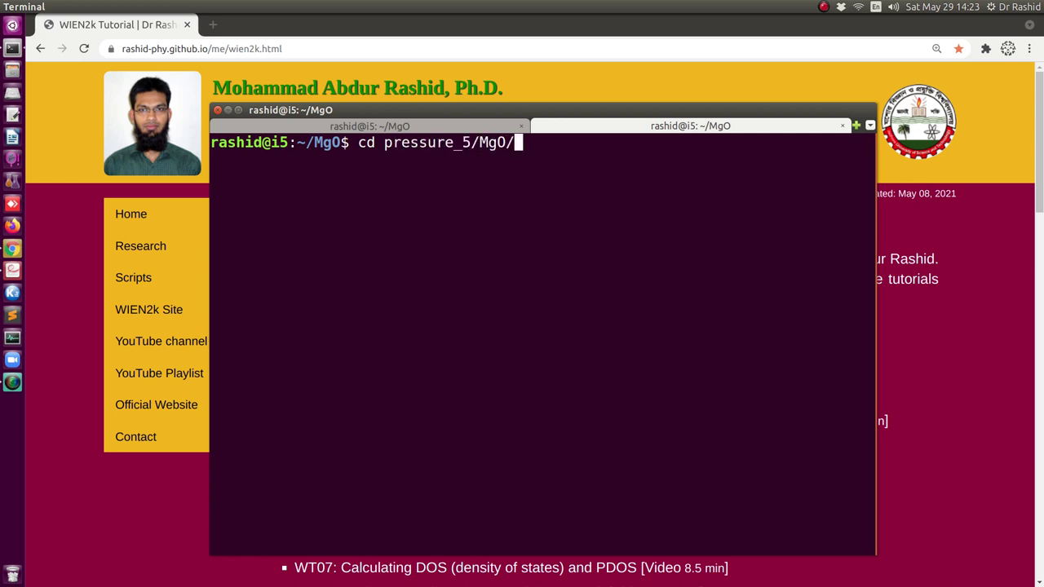
key(Tab)
key(Return)
text(ls)
key(Return)
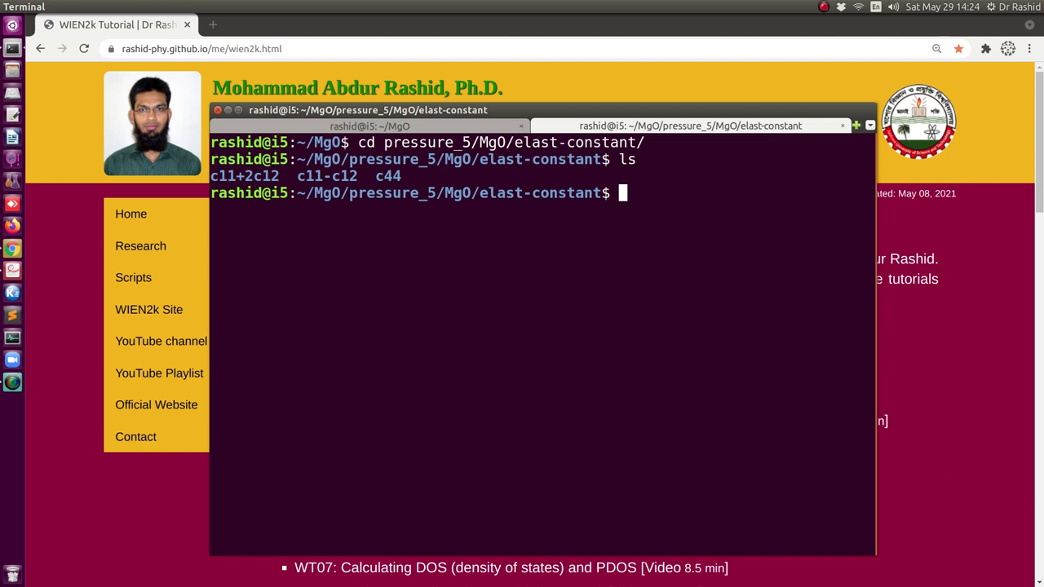
Browse to c11+2c12/MgO in Midnight Commander, locate the CUBIC.job file, and exit the file manager
text(mc)
key(Return)
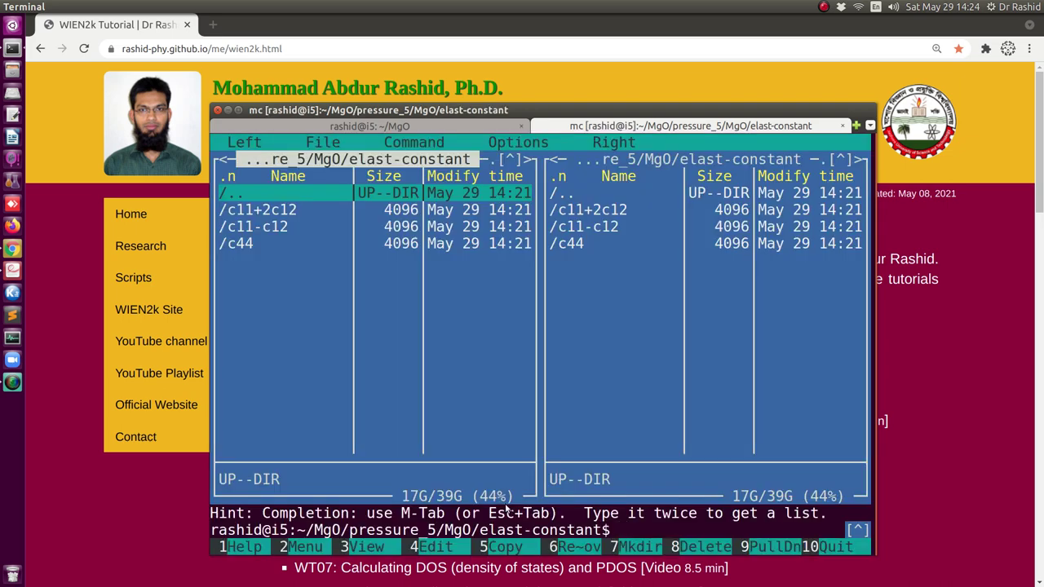
key(Down)
key(Return)
key(Down)
key(Return)
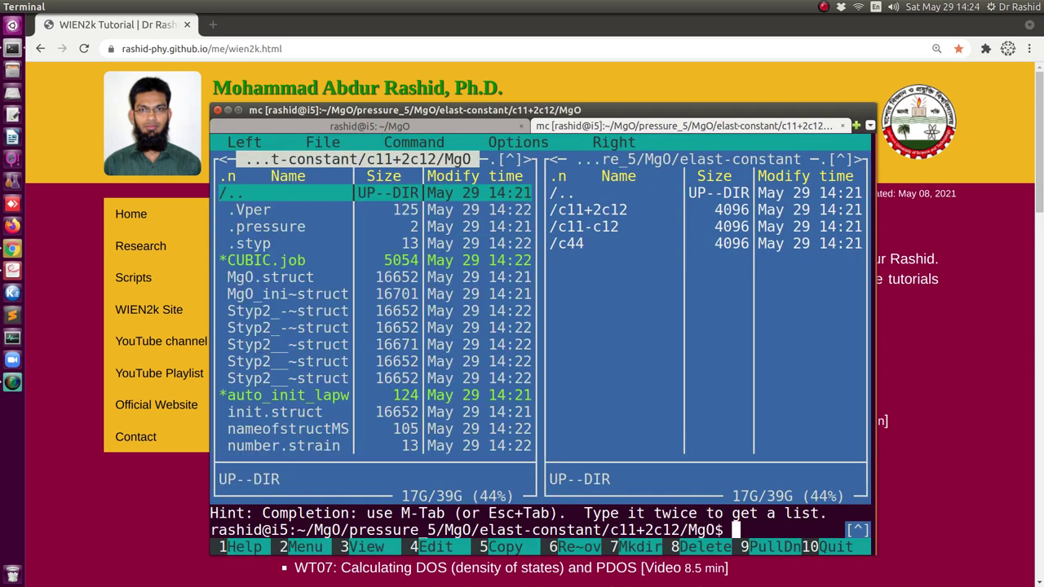
key(Down)
key(Down)
key(Down)
key(Down)
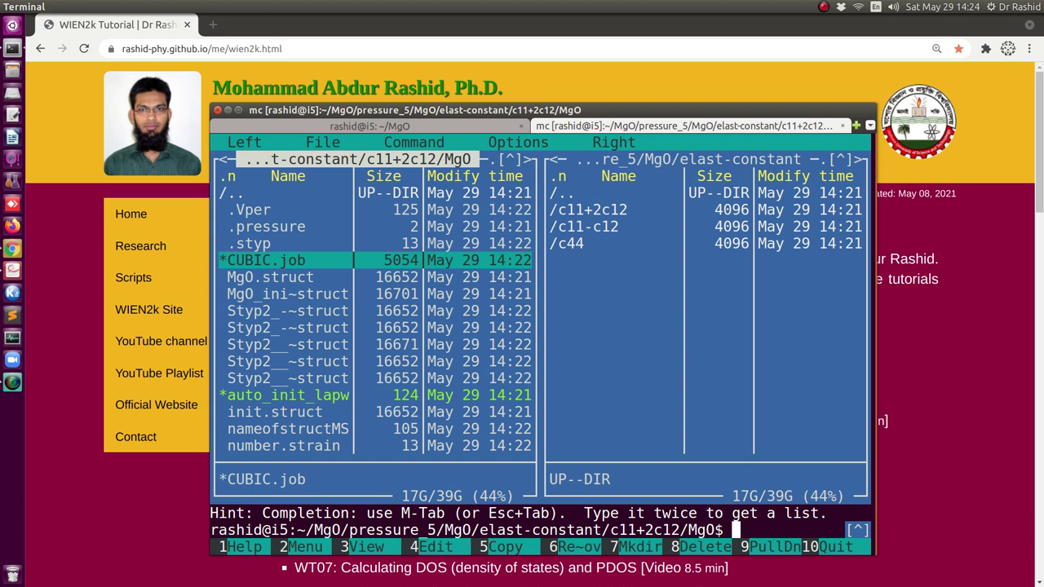
key(Up)
key(Down)
key(F10)
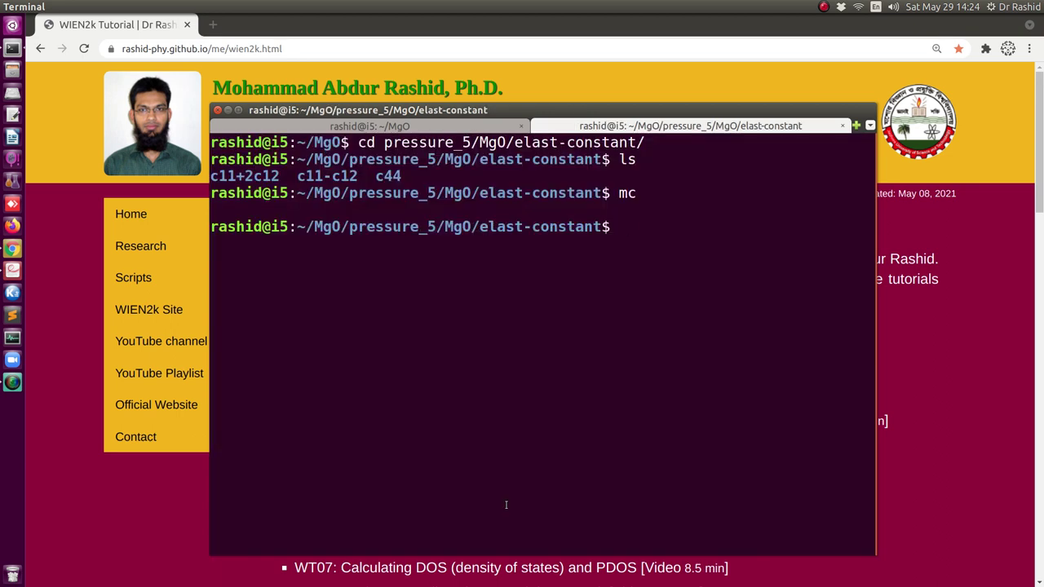
Return to the first terminal tab, clear its screen and try to run calljob_lapw from the MgO directory
key(ctrl+Page_Up)
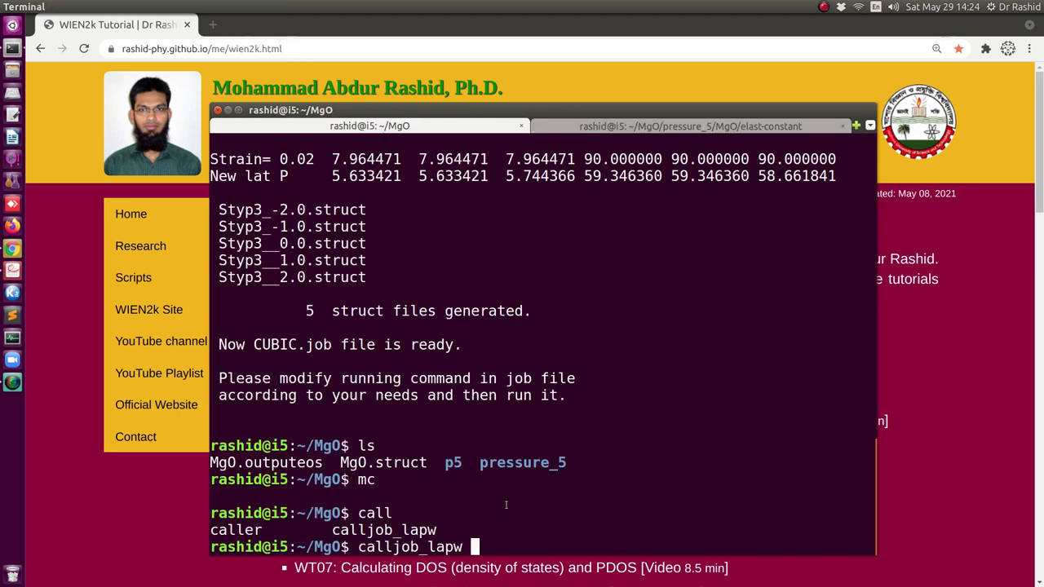
key(ctrl+l)
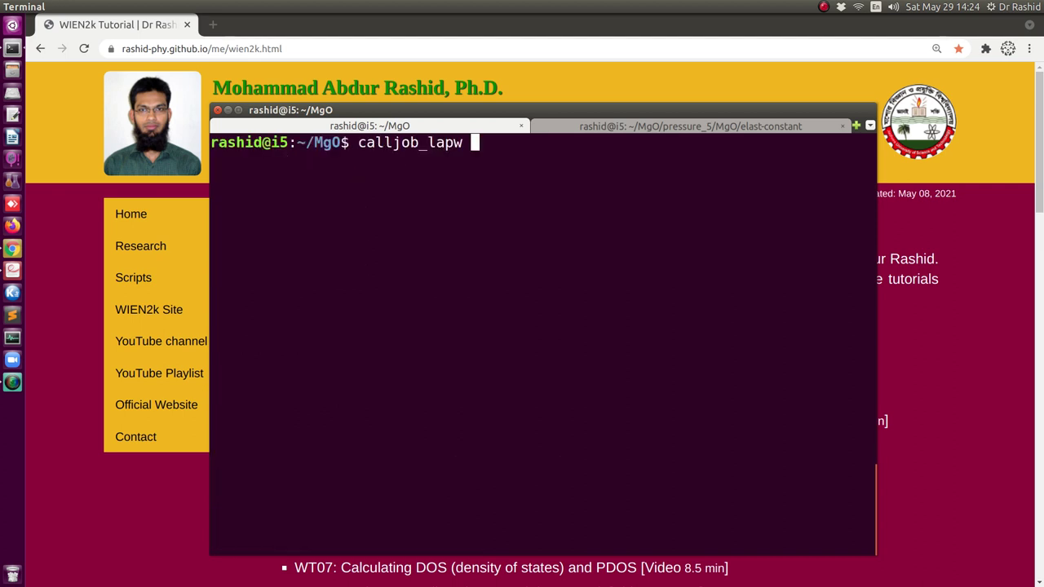
key(Return)
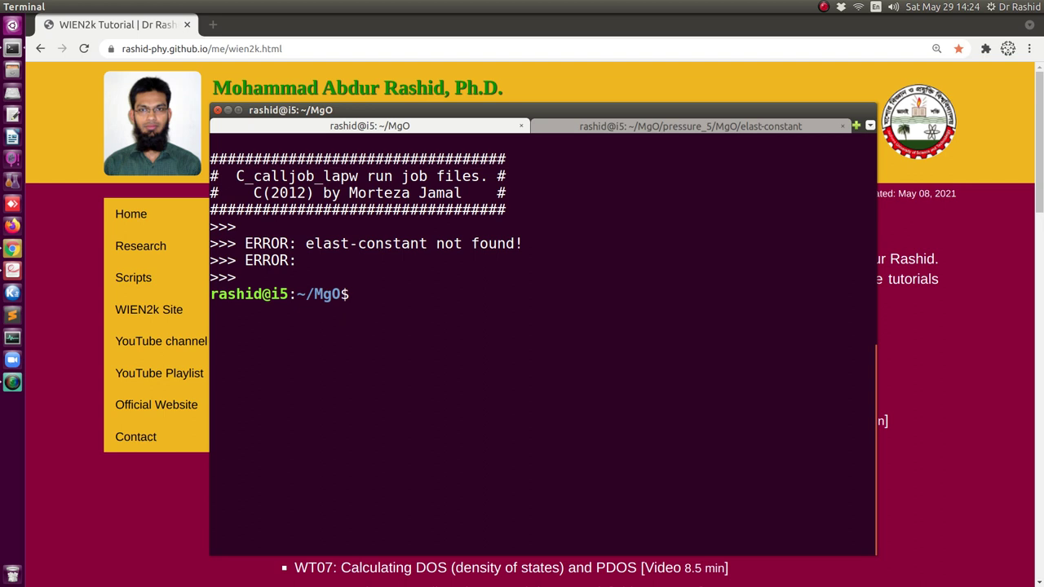
Change from the MgO directory to pressure_5/MgO/ and list its contents with ls
text(ls)
key(Return)
text(cd)
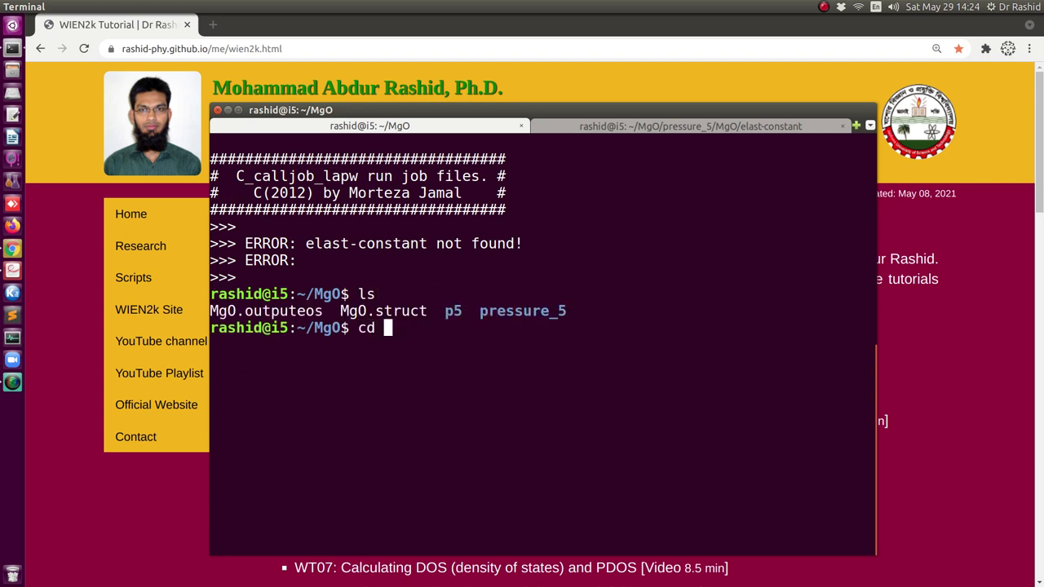
text( pr)
key(Tab)
key(Tab)
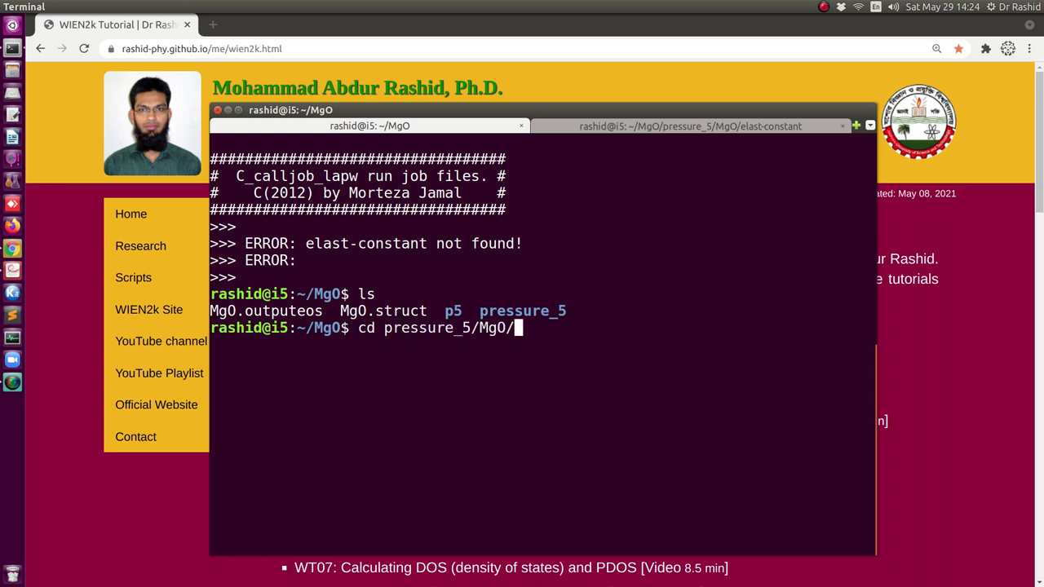
key(Return)
text(ls)
key(Return)
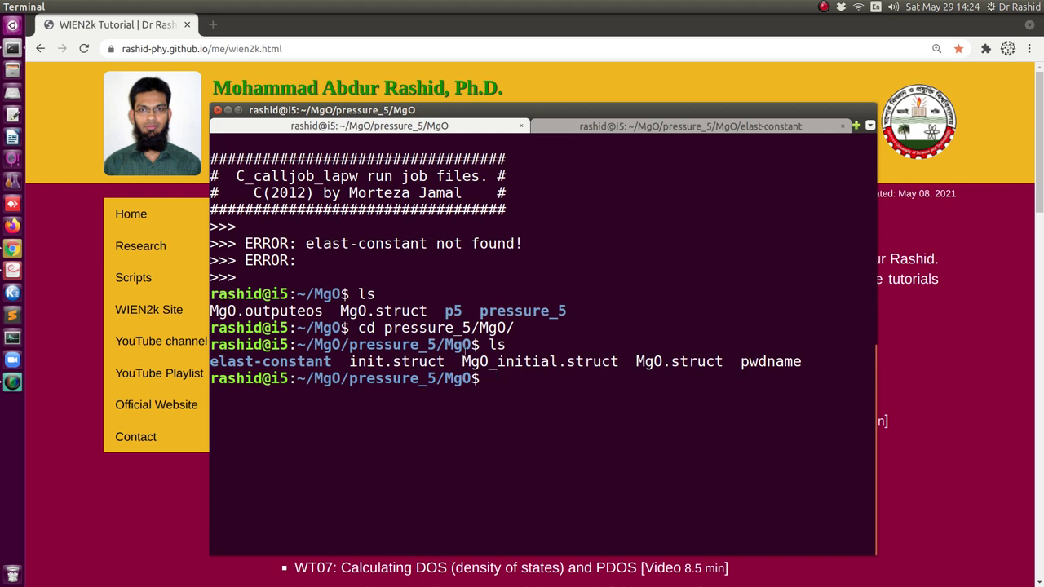
Compare the nested MgO directory with the top-level MgO directory in the prompts and check for the elast-constant folder
drag(445, 346, 471, 346)
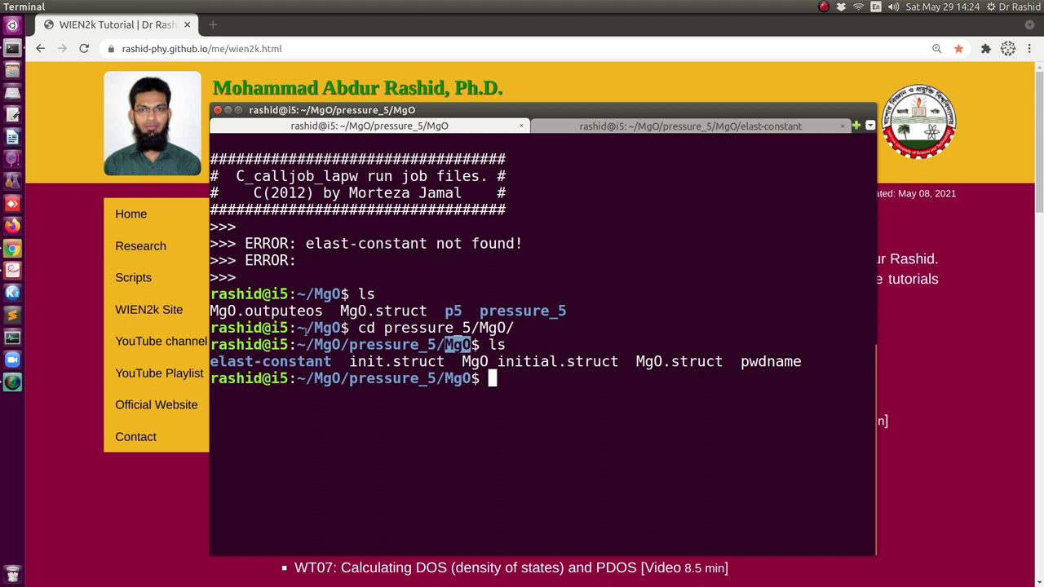
drag(314, 327, 341, 327)
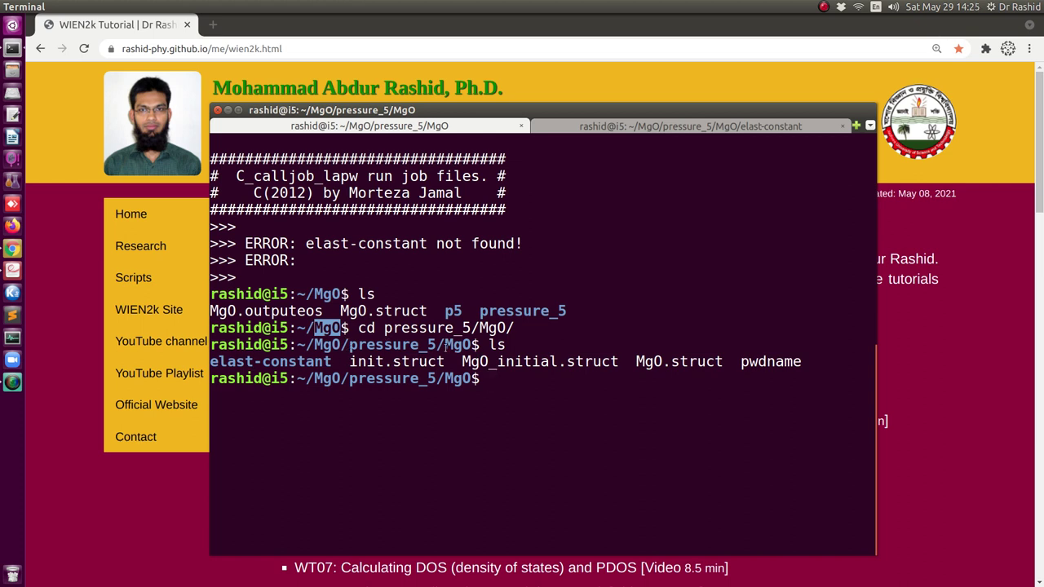
drag(445, 346, 472, 346)
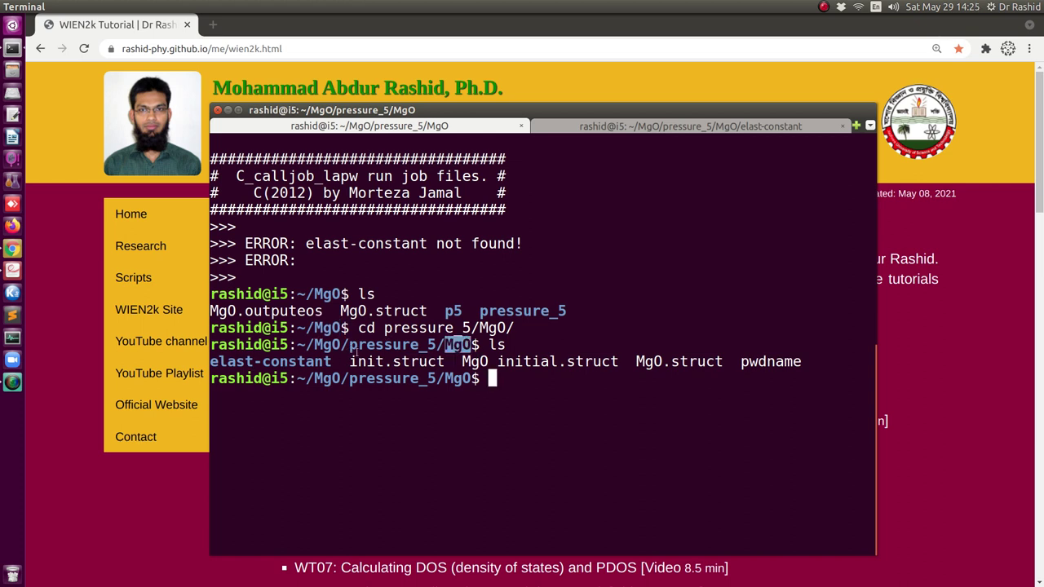
drag(212, 360, 331, 362)
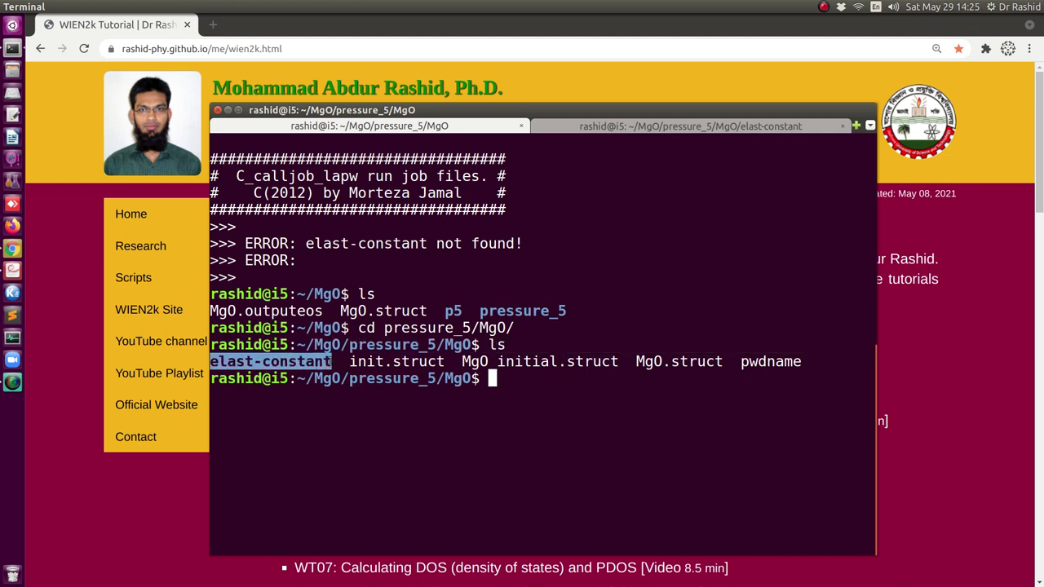
click(330, 362)
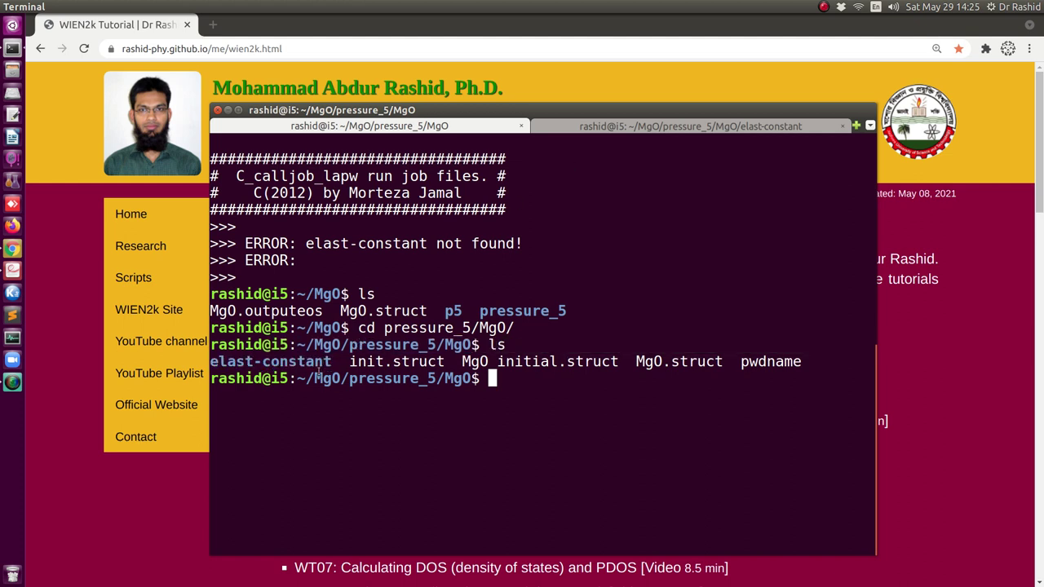
Start Midnight Commander in the elast-constant directory of the second terminal tab
click(616, 128)
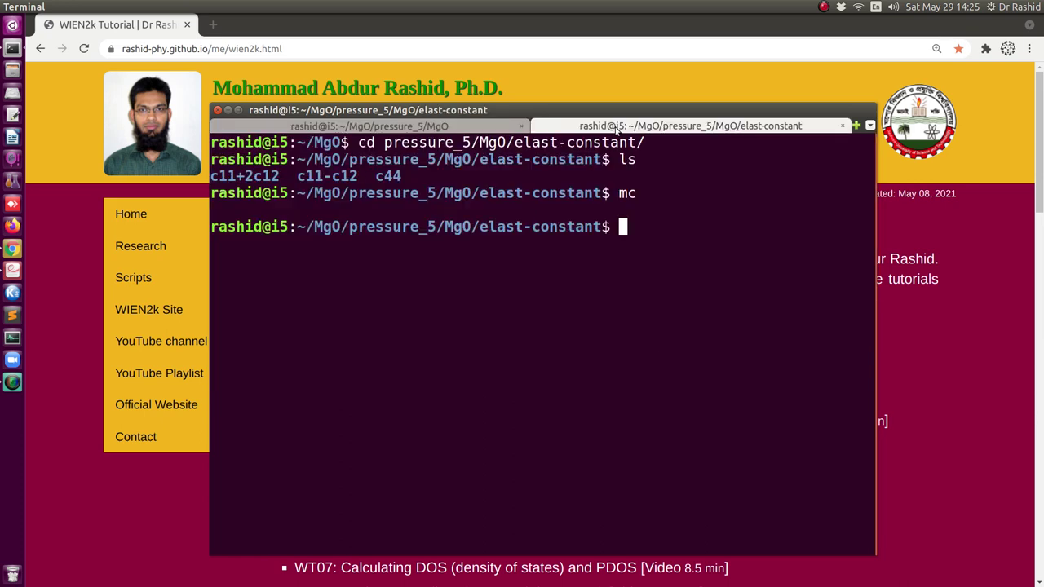
text(mc)
key(Return)
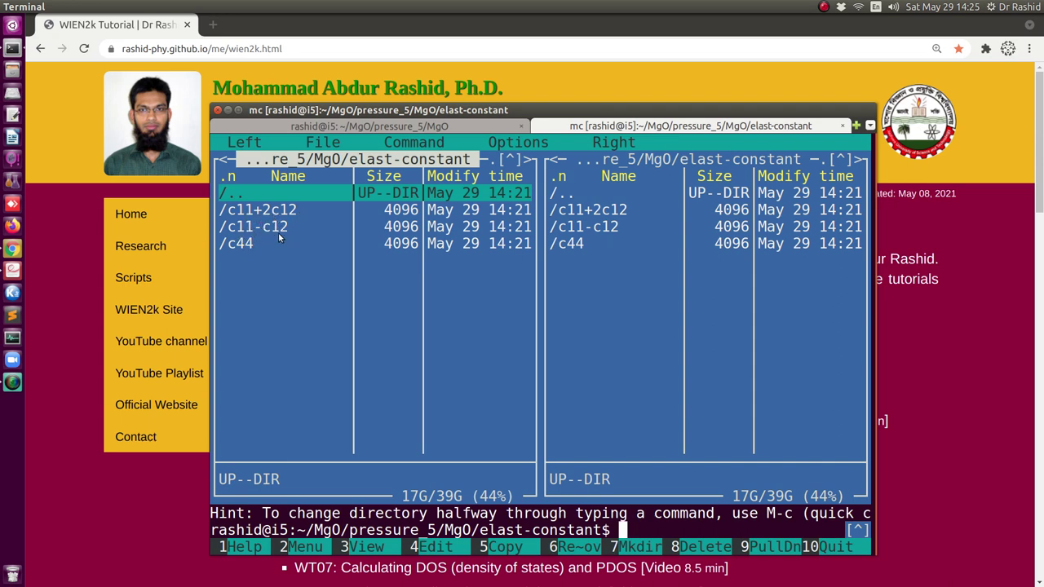
Recall calljob_lapw from the first tab's command history and run it in the pressure_5/MgO directory
click(312, 127)
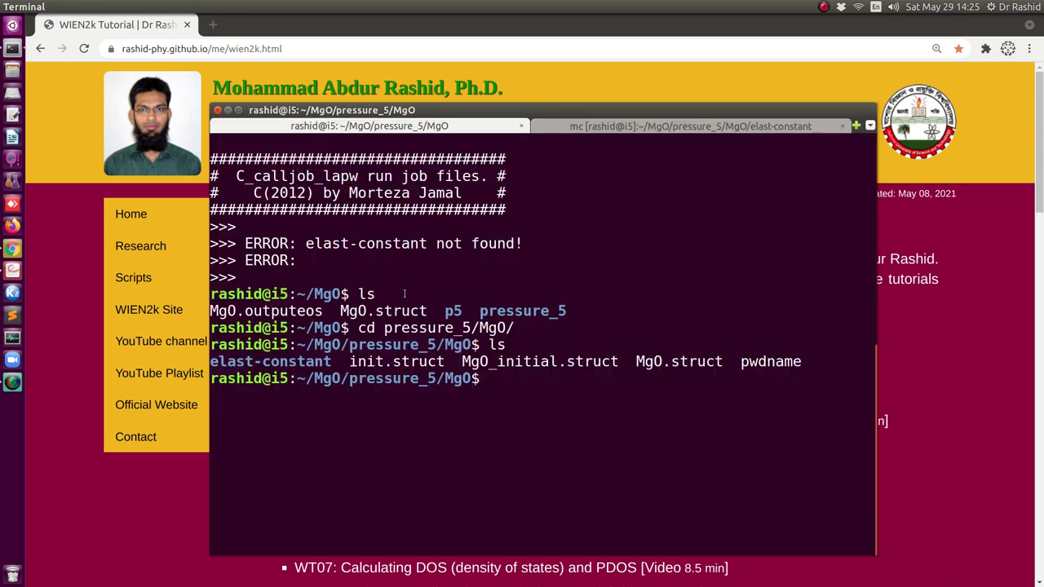
key(Up)
key(Up)
key(Up)
key(Up)
key(Return)
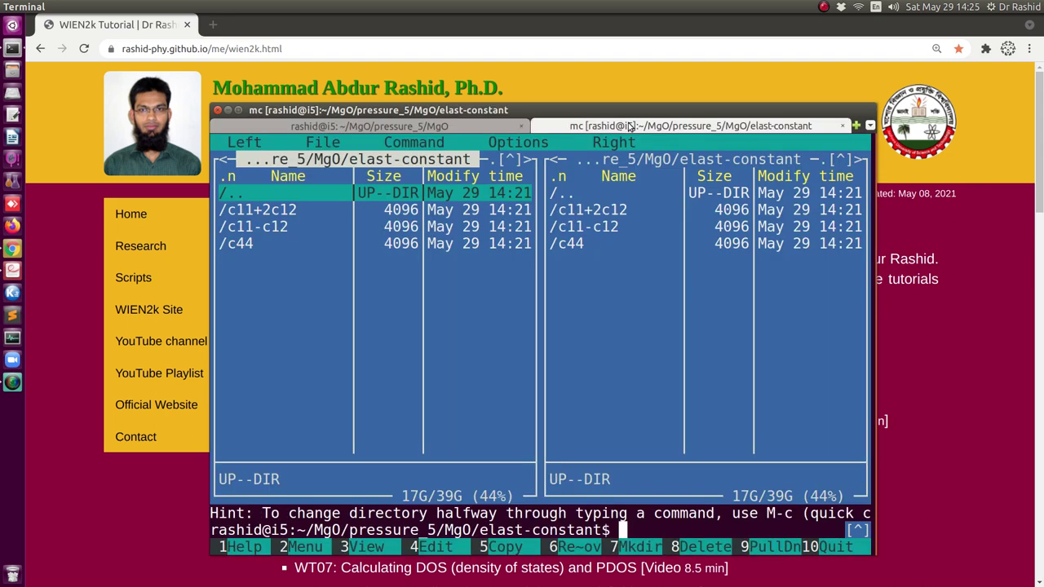
Browse to c11+2c12/MgO in the second tab's file manager and examine the calculation files
click(631, 126)
key(Down)
key(Return)
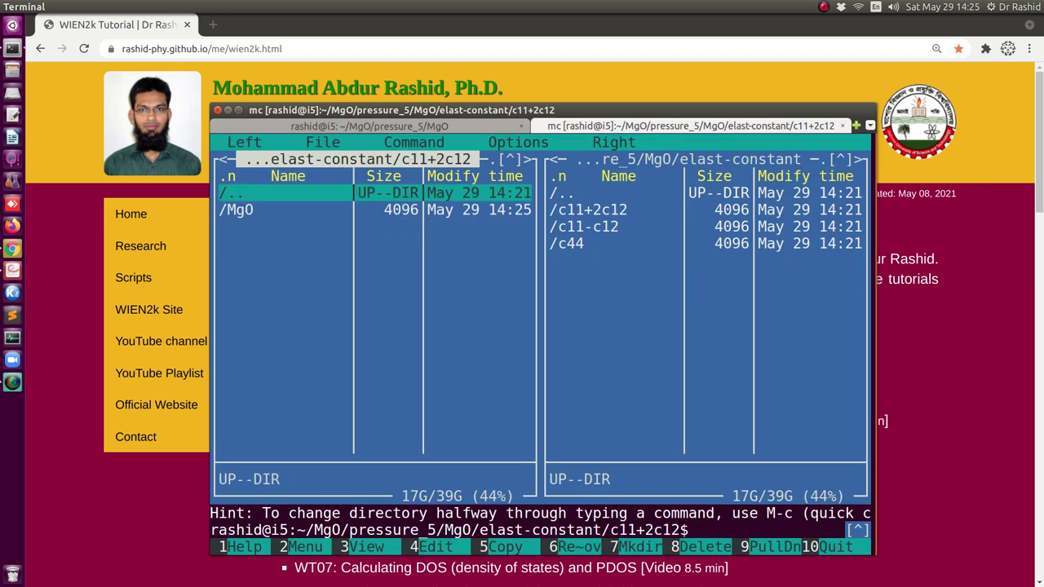
key(Down)
key(Return)
key(Down)
key(Down)
key(Down)
key(Down)
key(Down)
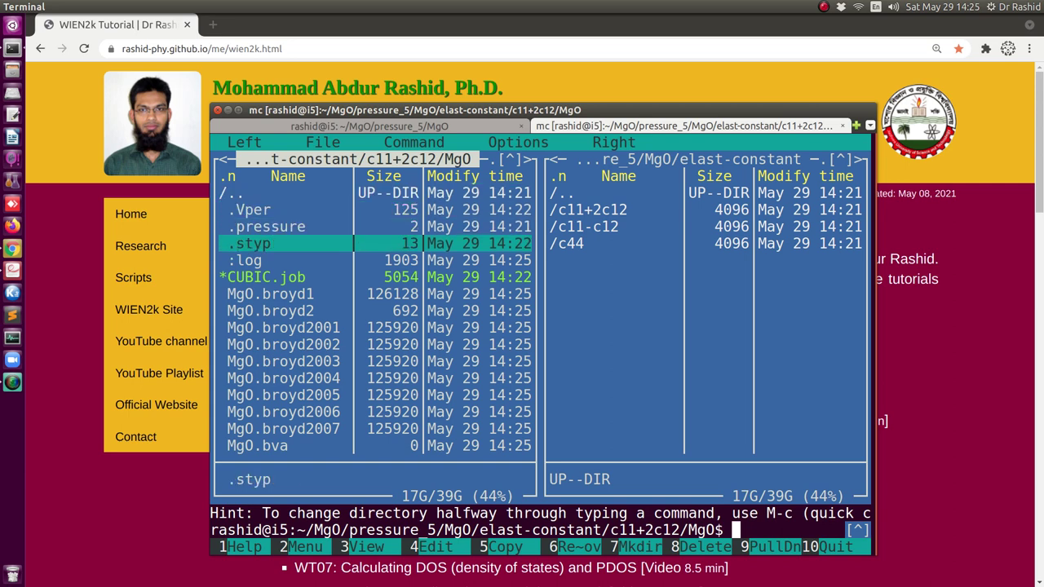
Go back up from the MgO folder to its parent c11+2c12 folder
key(Up)
key(Up)
key(Up)
key(Up)
key(Up)
key(Return)
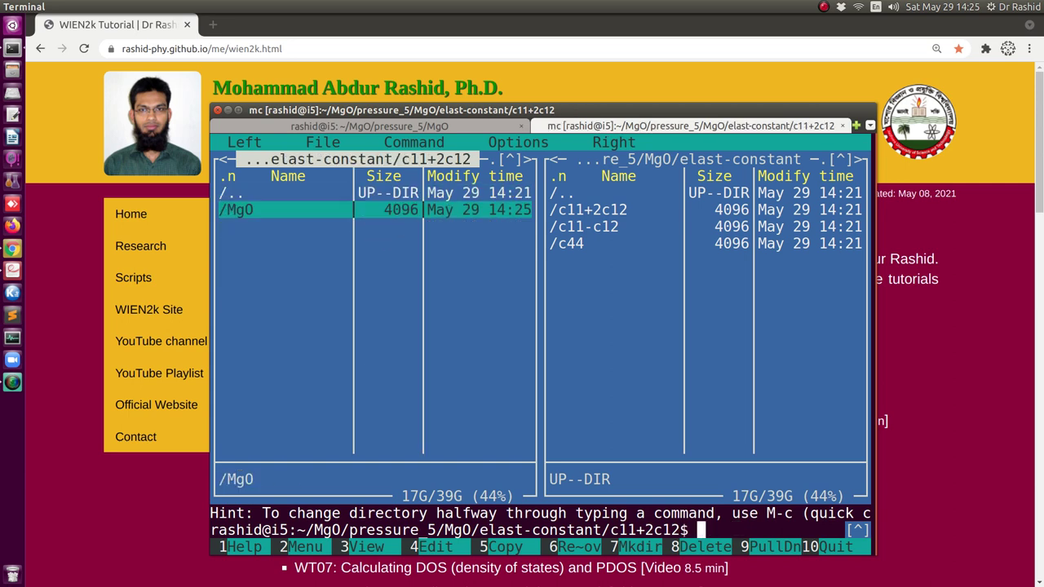
Browse out of the c11+2c12 folder and into the c44/MgO folder in the file manager
key(Return)
key(Return)
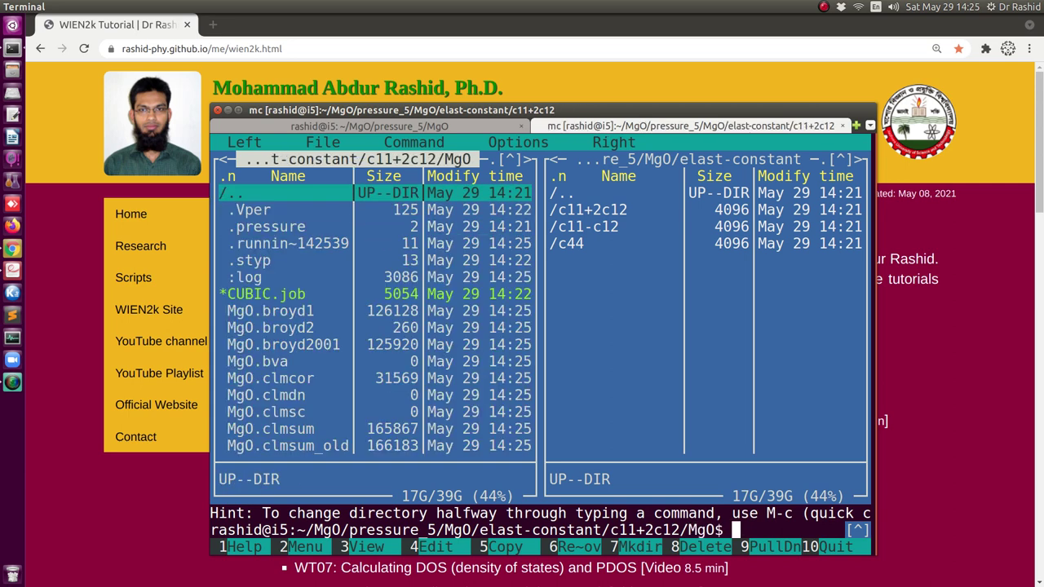
key(Up)
key(Return)
key(Down)
key(Down)
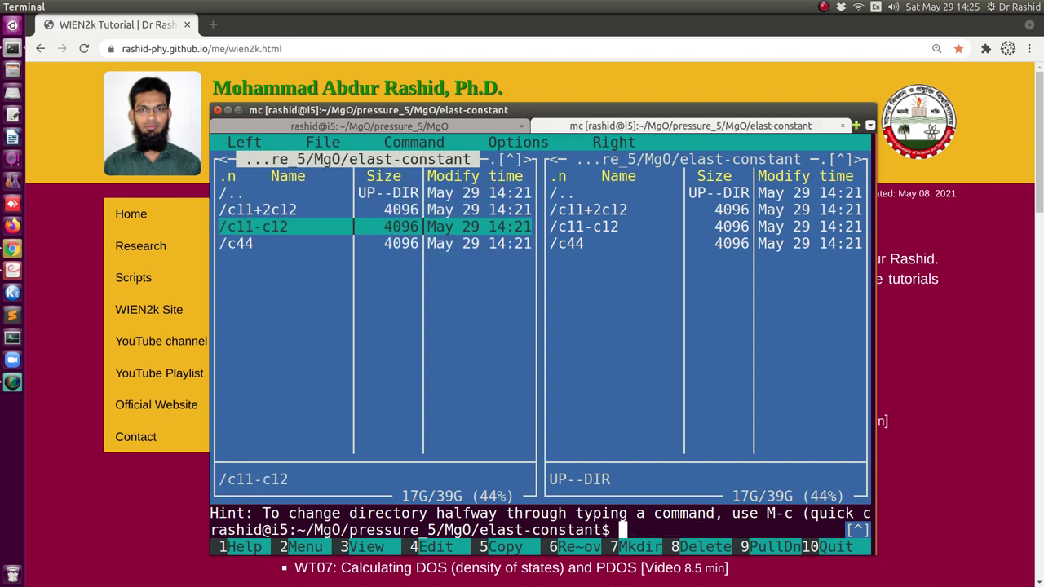
key(Return)
key(Down)
key(Return)
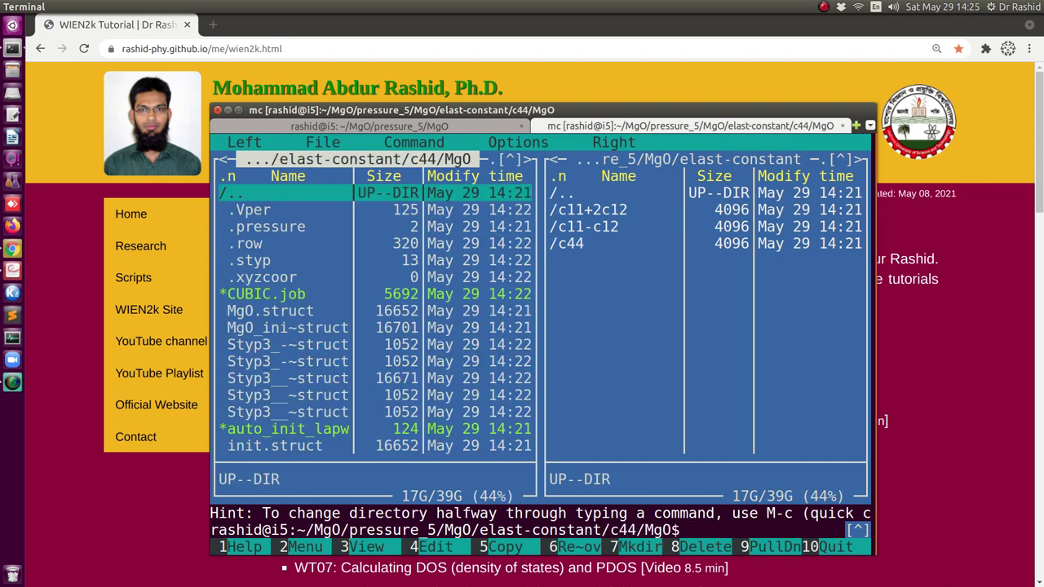
View the contents of the auto_init_lapw script in c44/MgO, then close the viewer
key(Down)
key(Down)
key(Down)
key(Down)
key(Down)
key(Down)
key(Down)
key(Down)
key(Down)
key(Down)
key(Down)
key(Down)
key(Down)
key(Down)
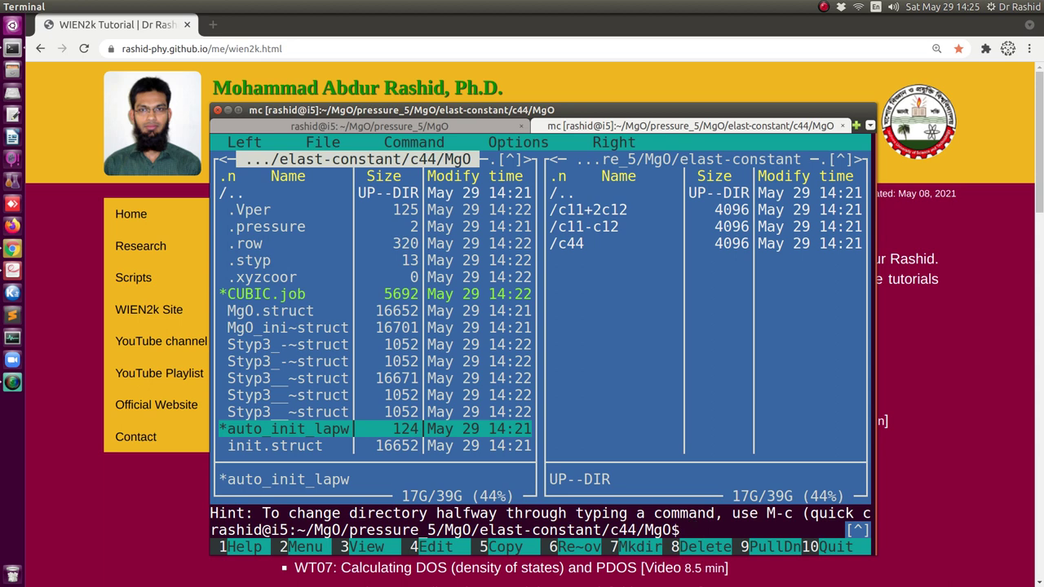
key(F3)
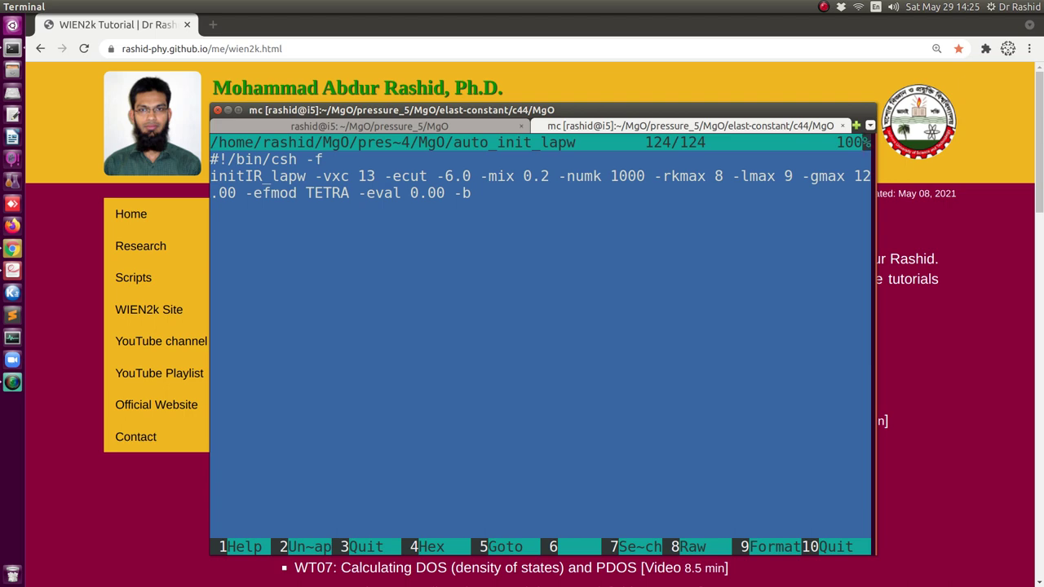
key(F3)
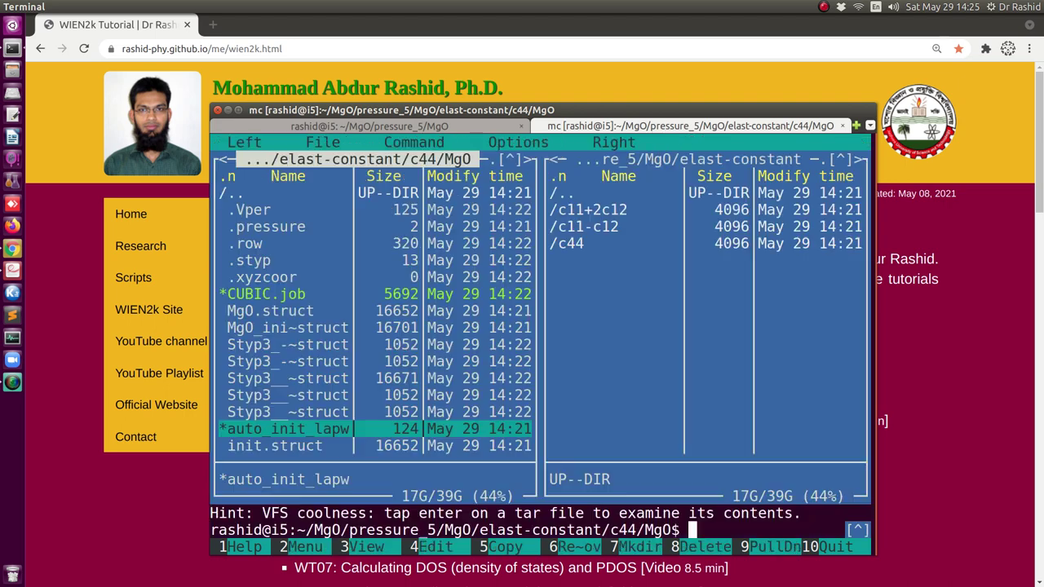
Read through the CUBIC.job script in c44/MgO down to its run_lapw commands, then quit the file manager
key(Up)
key(Up)
key(Up)
key(Up)
key(Up)
key(Up)
key(Up)
key(Up)
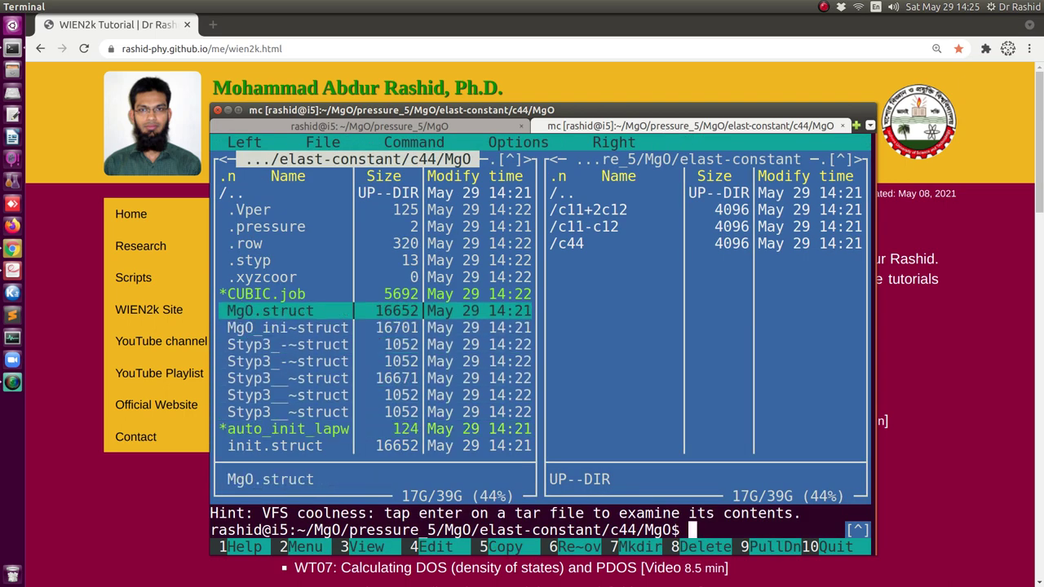
key(F3)
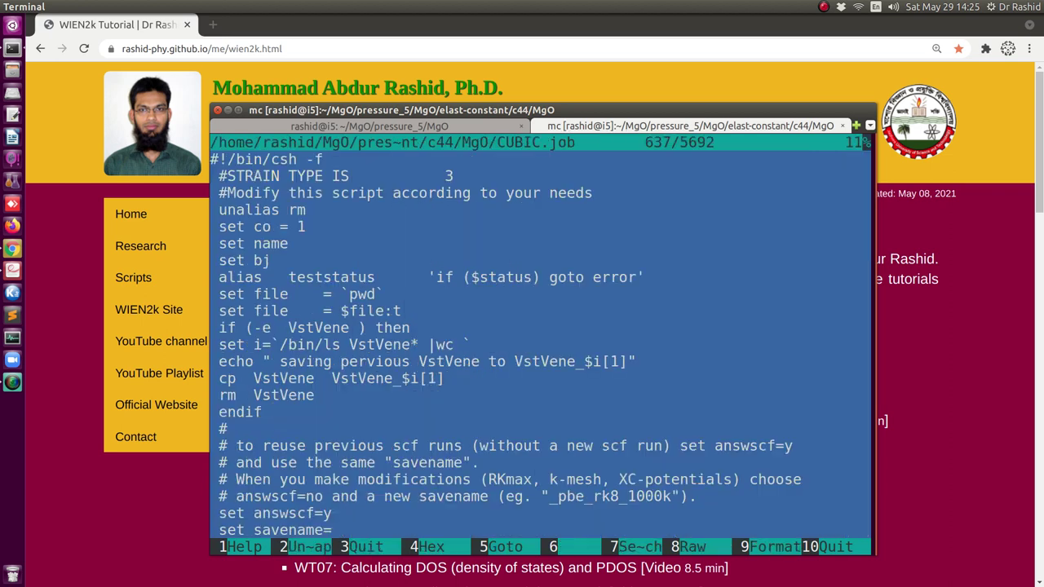
scroll(540, 343, down, 10)
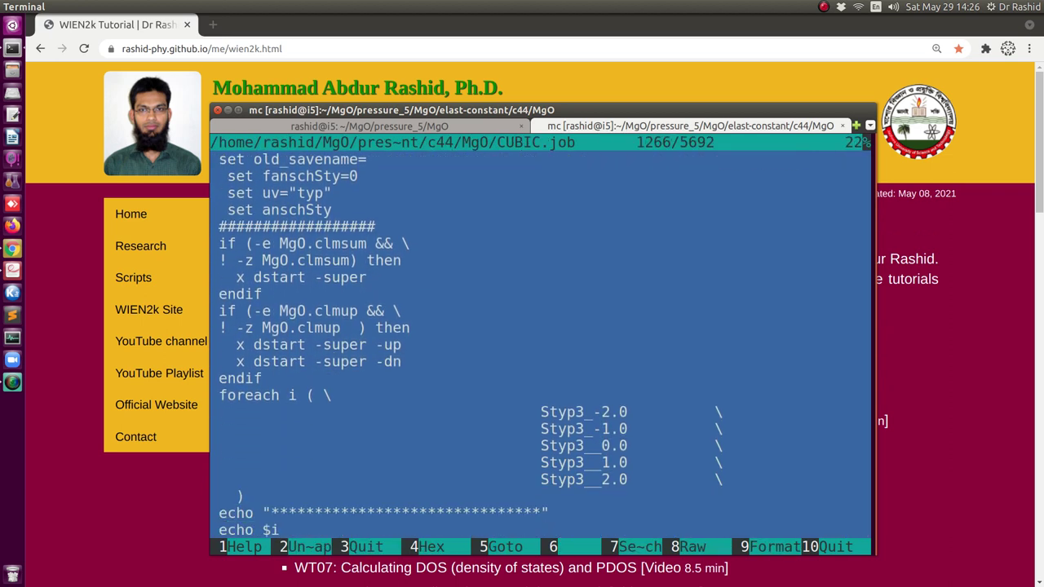
scroll(540, 343, down, 15)
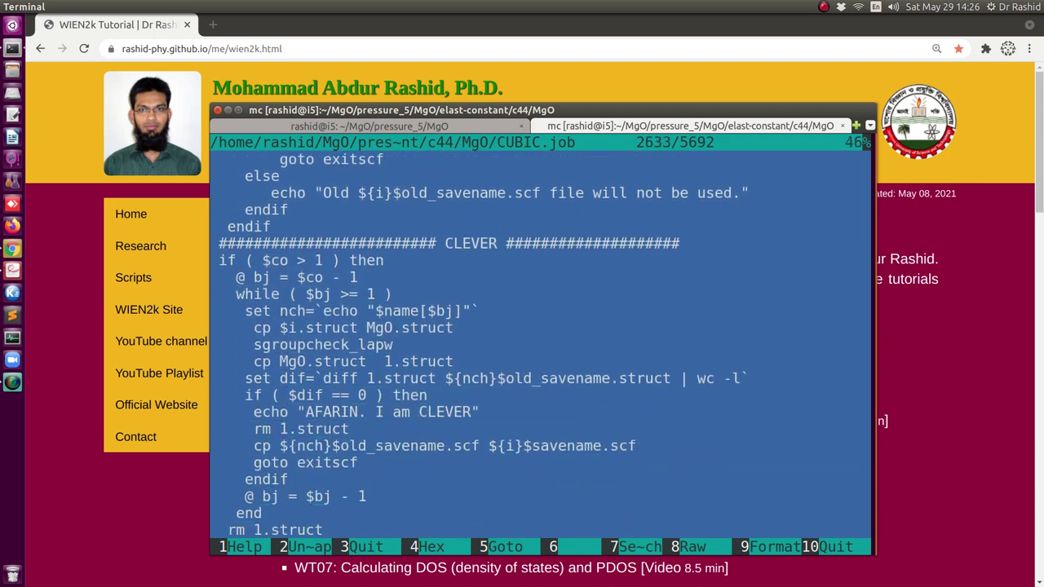
scroll(540, 342, down, 1)
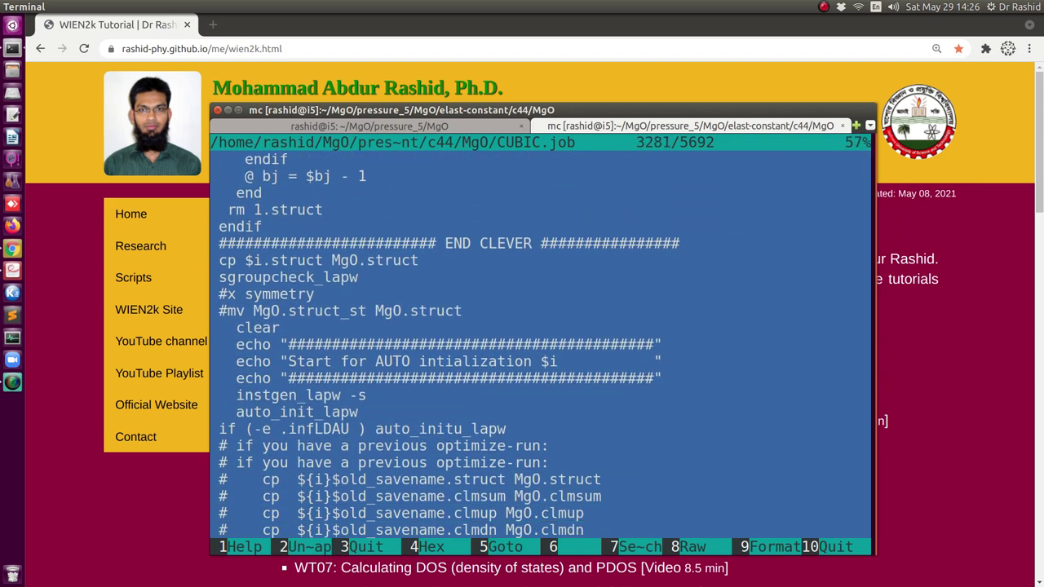
scroll(540, 343, down, 6)
scroll(540, 343, down, 6)
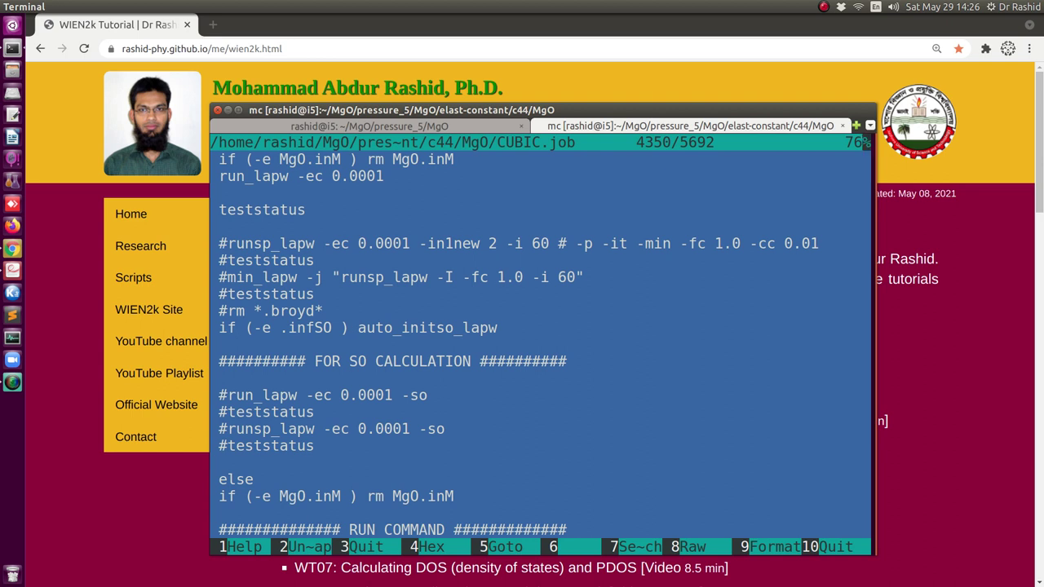
scroll(866, 143, down, 2)
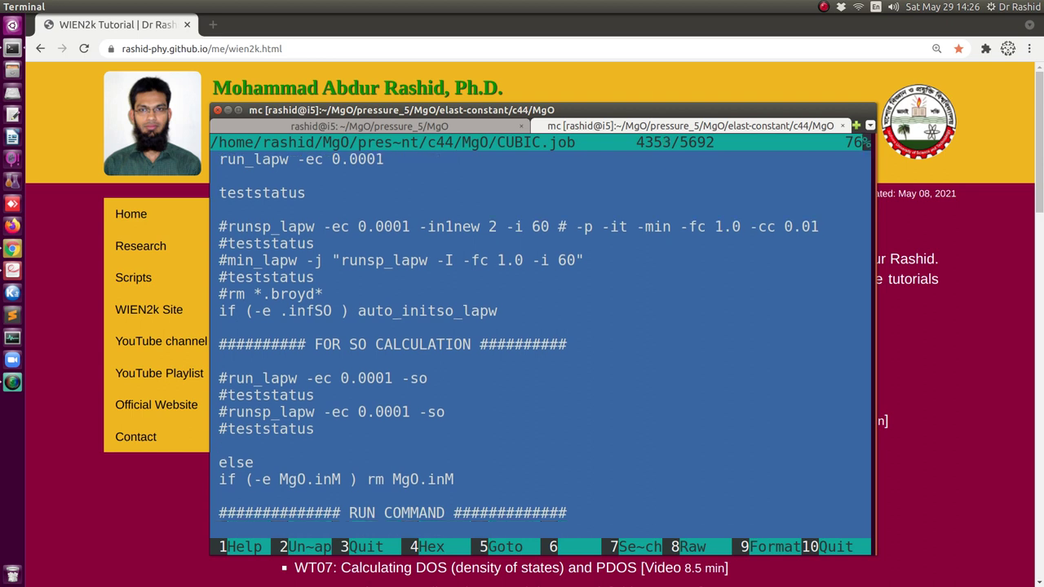
scroll(867, 143, down, 4)
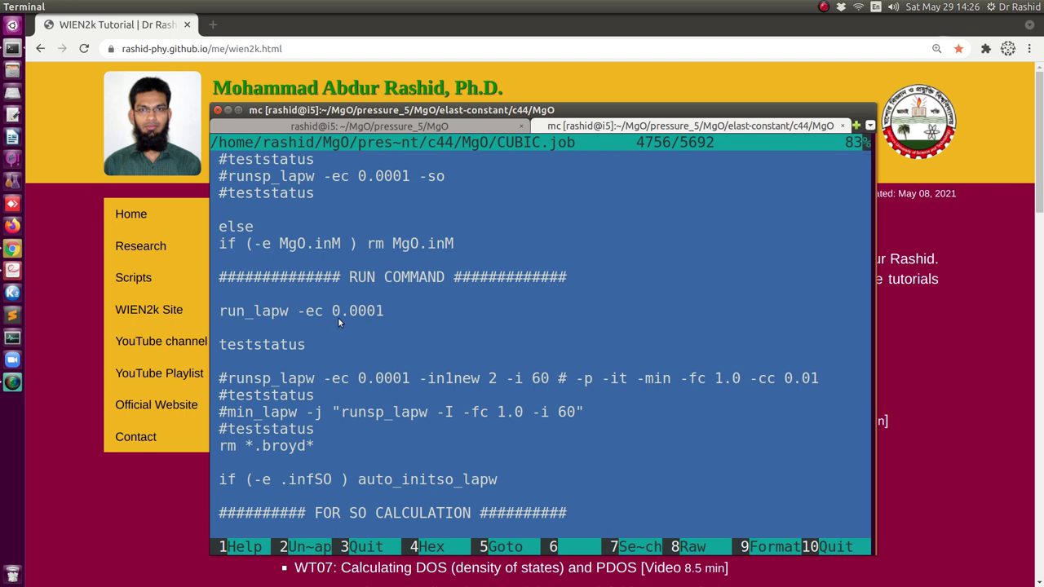
key(F10)
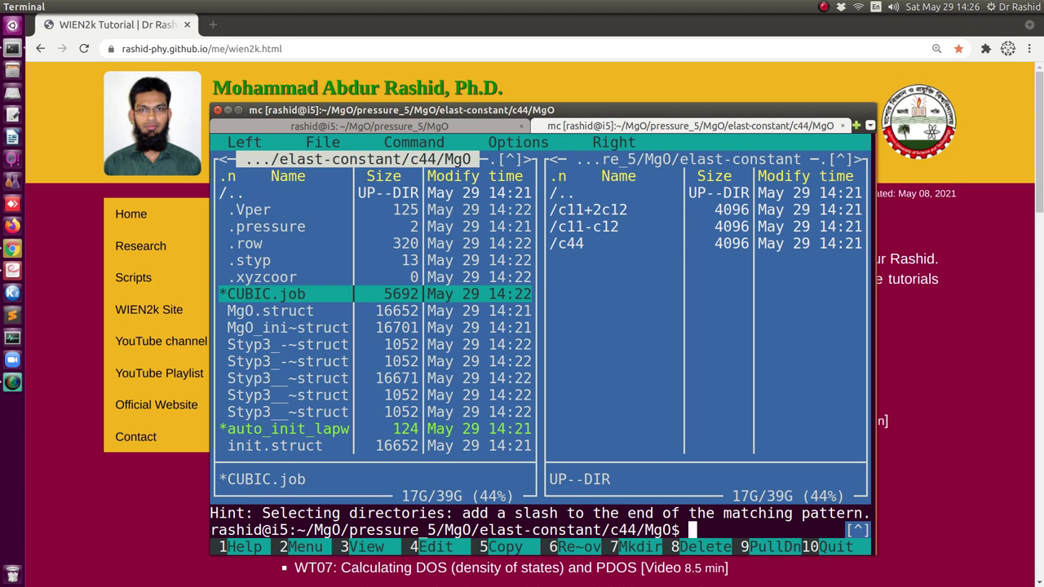
key(F10)
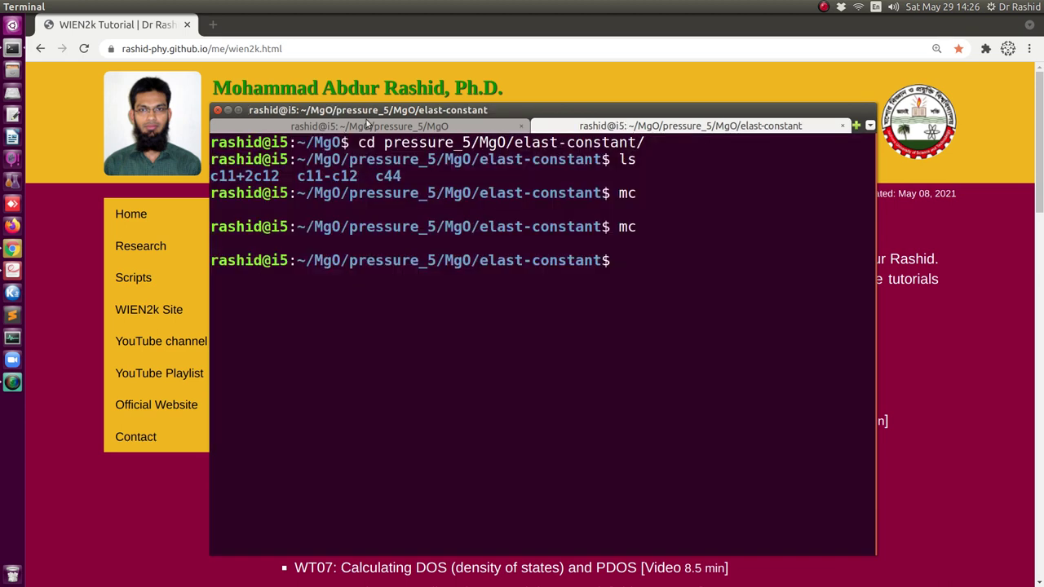
In the second terminal tab, change to the ZrO2 directory under home and list its contents
key(ctrl+Page_Up)
click(563, 128)
text(cd)
key(Return)
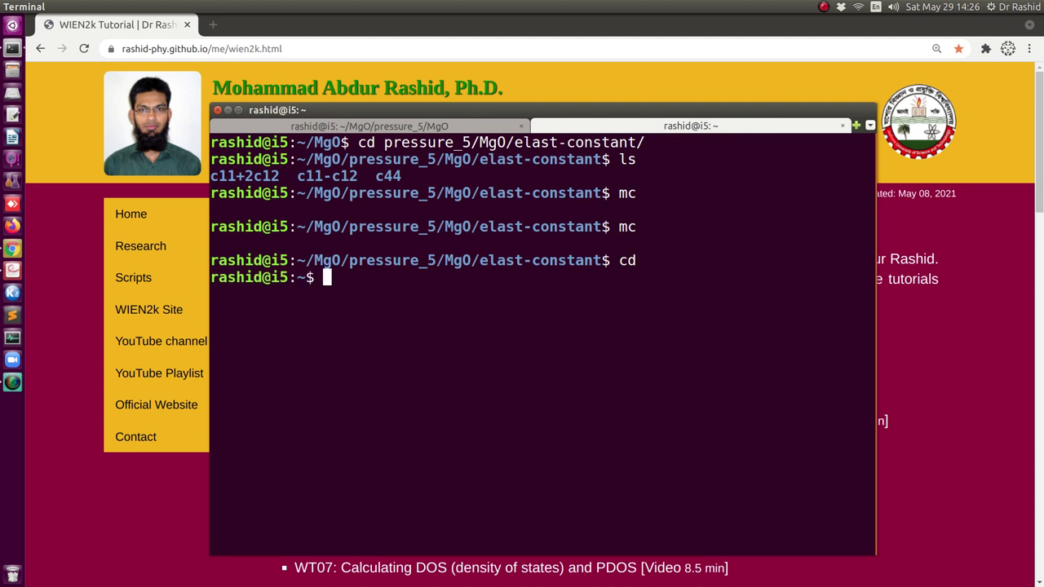
text(cd Z)
key(Tab)
key(Return)
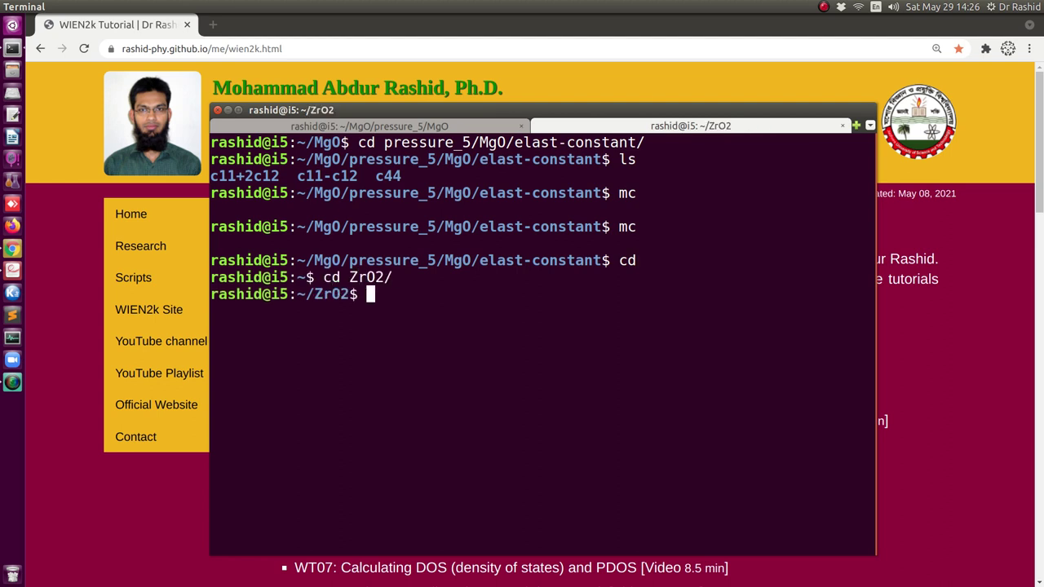
text(ls)
key(Return)
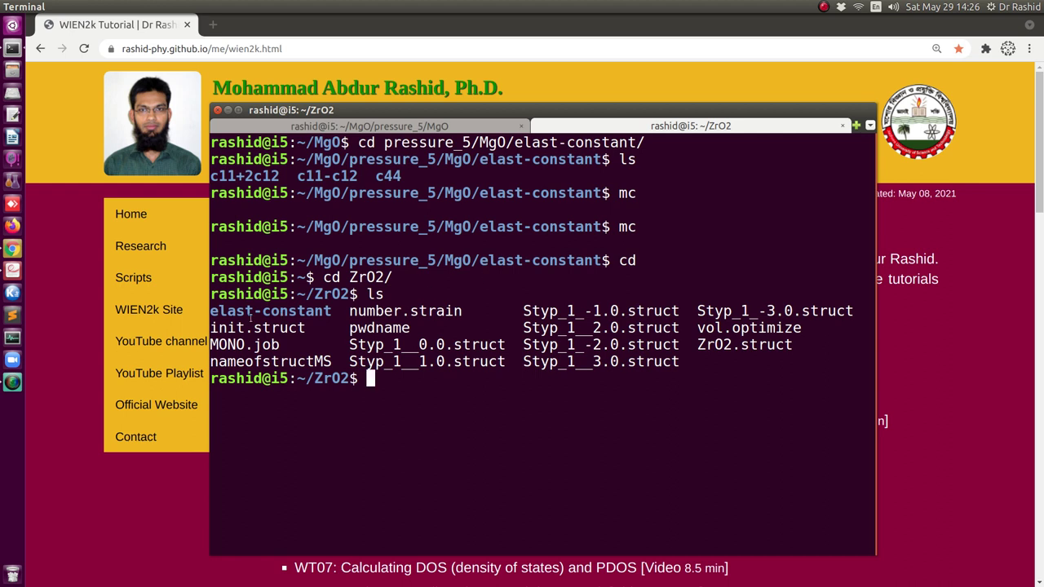
Start Midnight Commander in the ZrO2 directory and open its elast-constant folder
drag(211, 313, 330, 315)
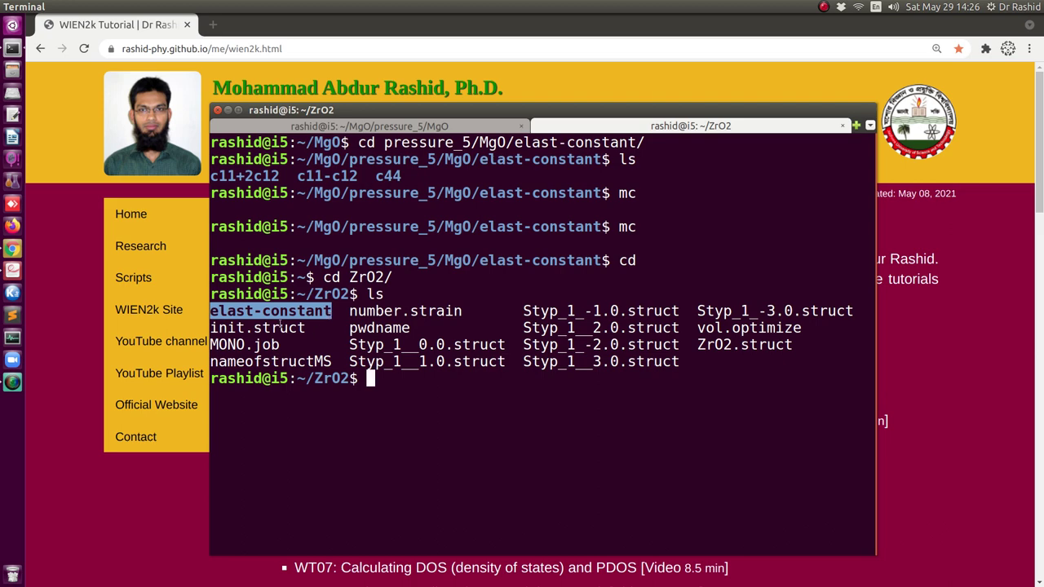
click(302, 328)
text(mc)
key(Return)
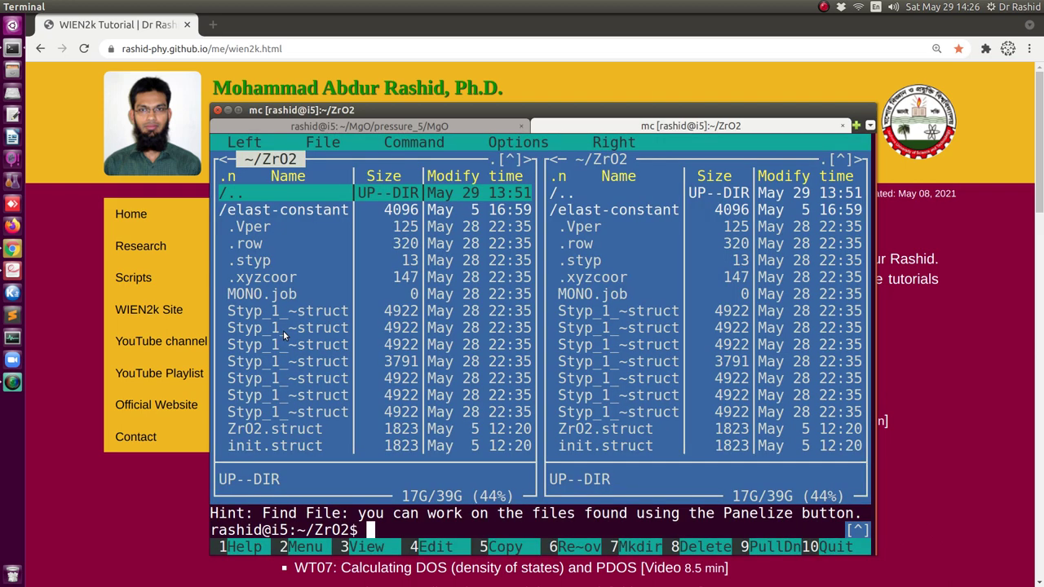
key(Down)
key(Return)
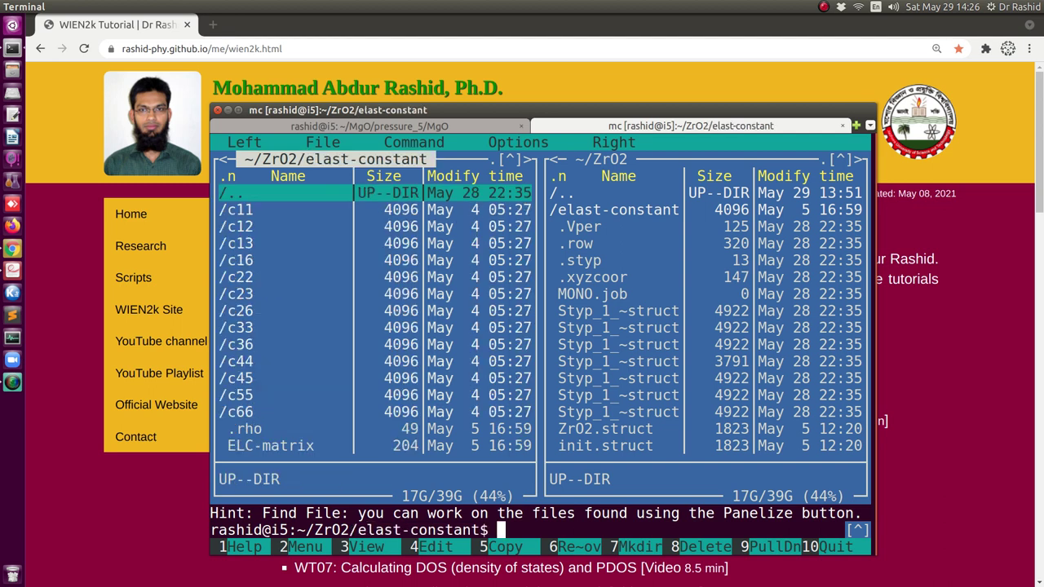
Examine the list of folders from c11 to c66 in ZrO2/elast-constant
key(Down)
key(Down)
key(Down)
key(Down)
key(Down)
key(Down)
key(Down)
key(Down)
key(Down)
key(Down)
key(Down)
key(Down)
key(Down)
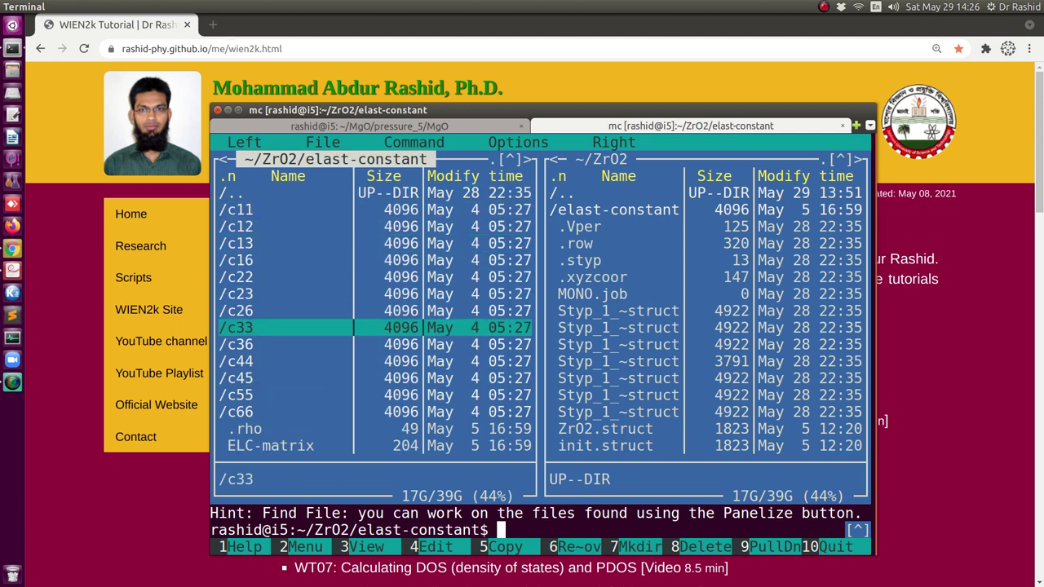
key(Up)
key(Up)
key(Up)
key(Up)
key(Up)
key(Up)
key(Up)
key(Up)
key(Up)
key(Up)
key(Up)
key(Up)
key(Down)
key(Down)
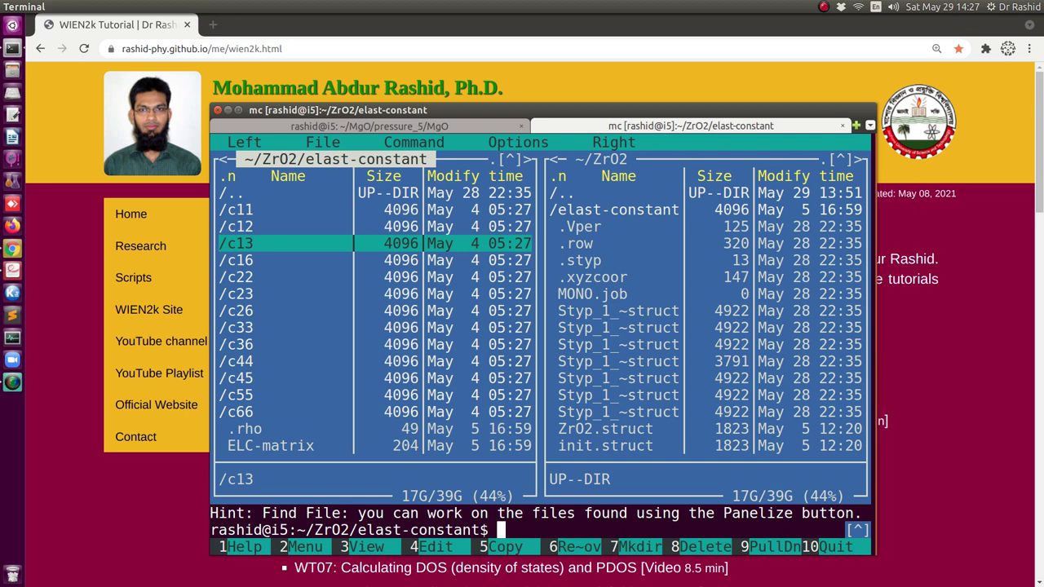
Open the c11/ZrO2 folder and look over its files down to MONO.job, then quit the file manager
key(Up)
key(Up)
key(Return)
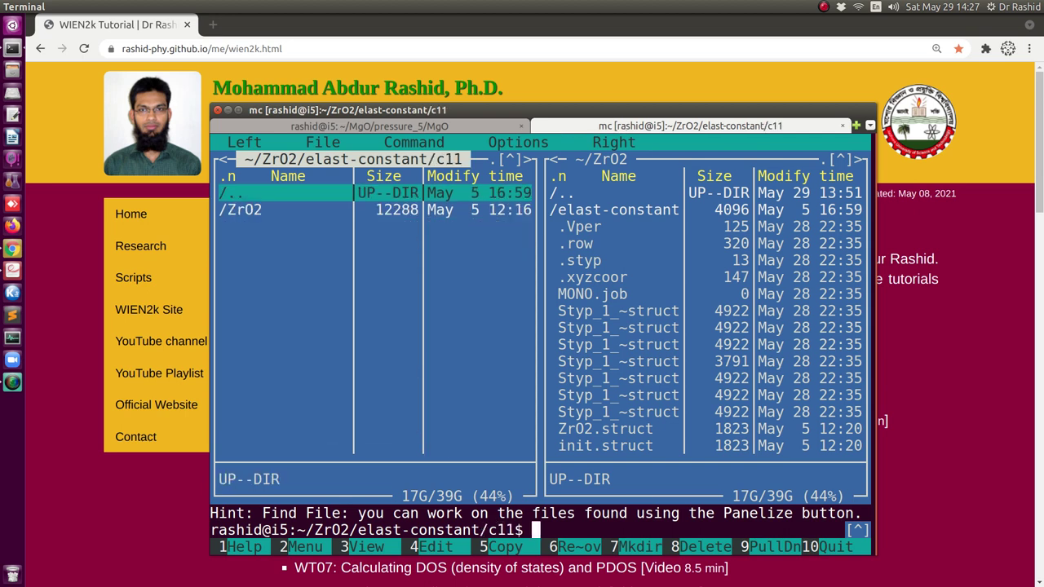
key(Down)
key(Return)
key(Down)
key(Down)
key(Down)
key(Down)
key(Down)
key(Down)
key(Down)
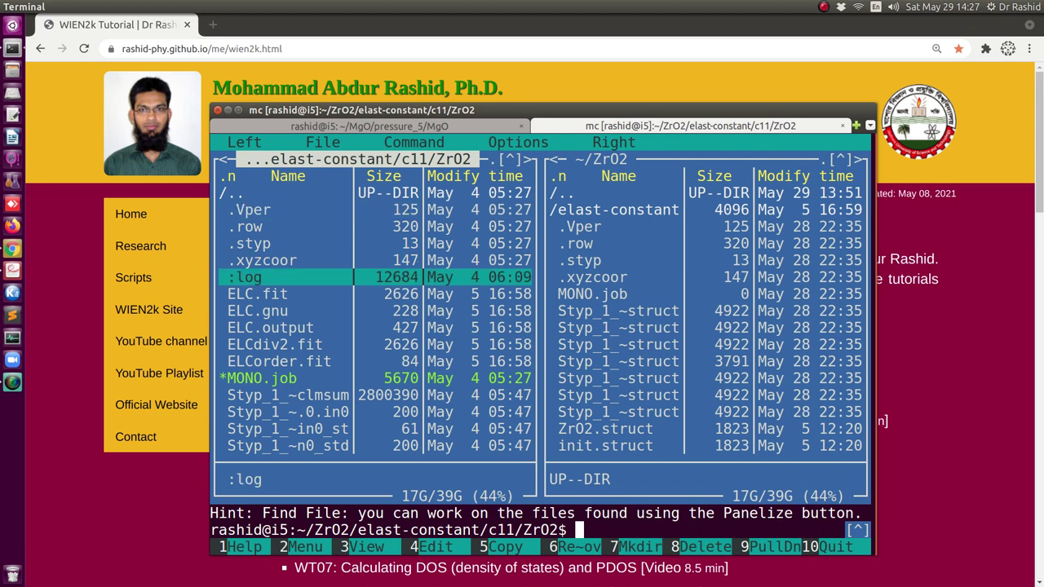
key(Down)
key(Down)
key(Down)
key(Down)
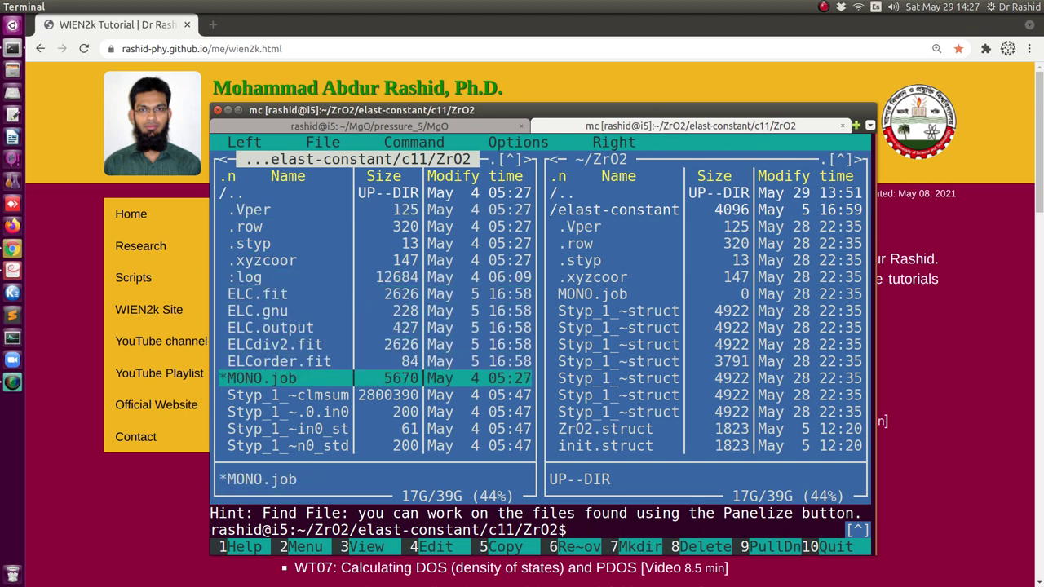
key(F10)
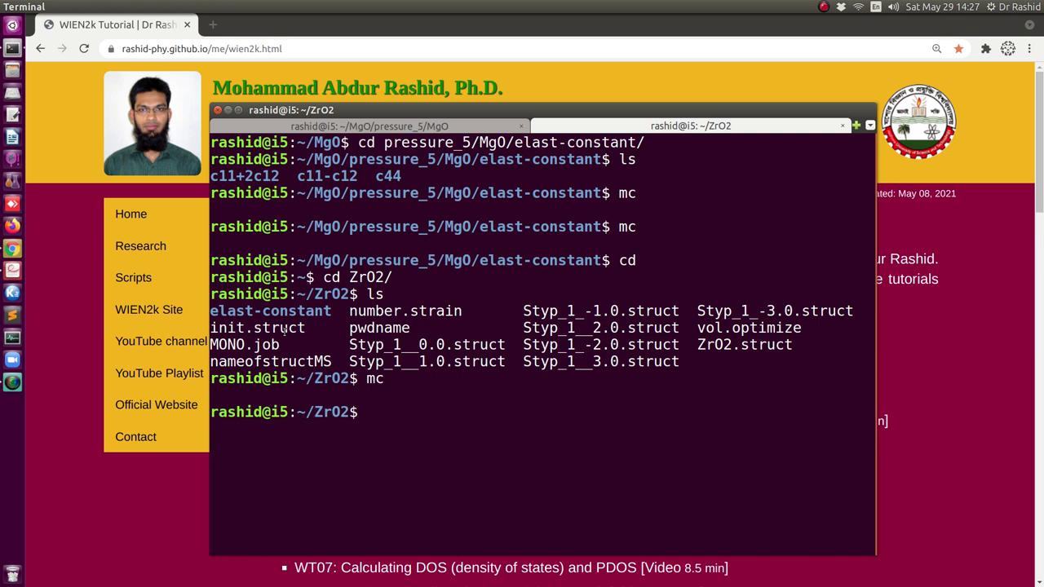
View the ZrO2 crystal structure with xcrysden --wien_struct ., rotate the model, and close the viewer
text(xcrysden )
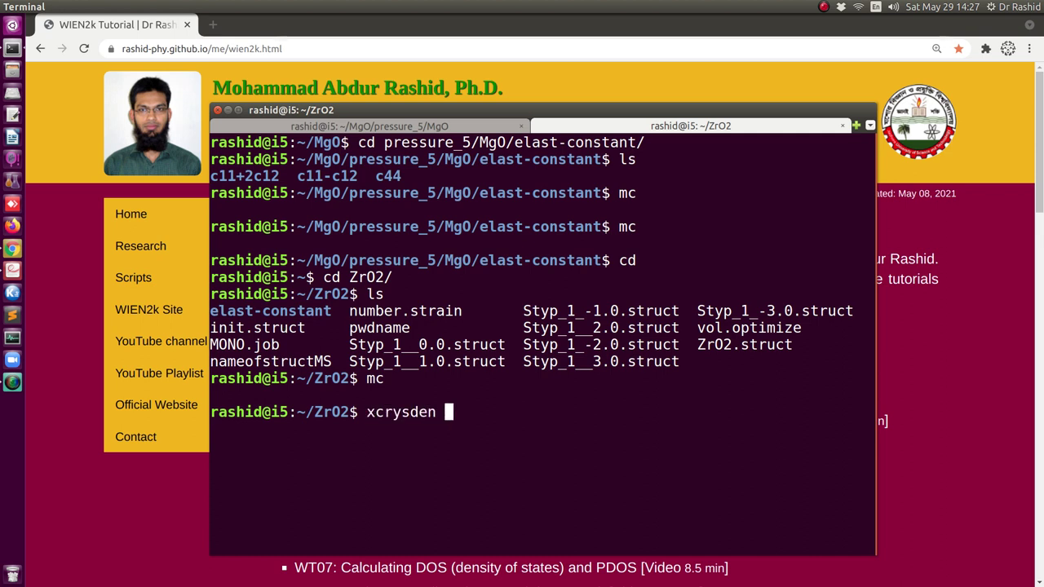
text(--wien_str)
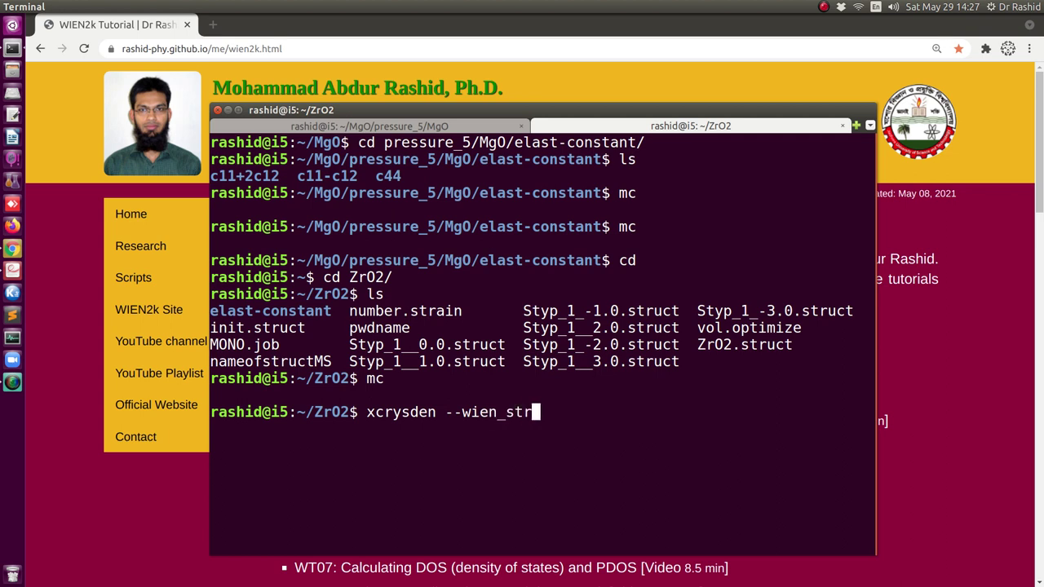
text(uct .)
key(Return)
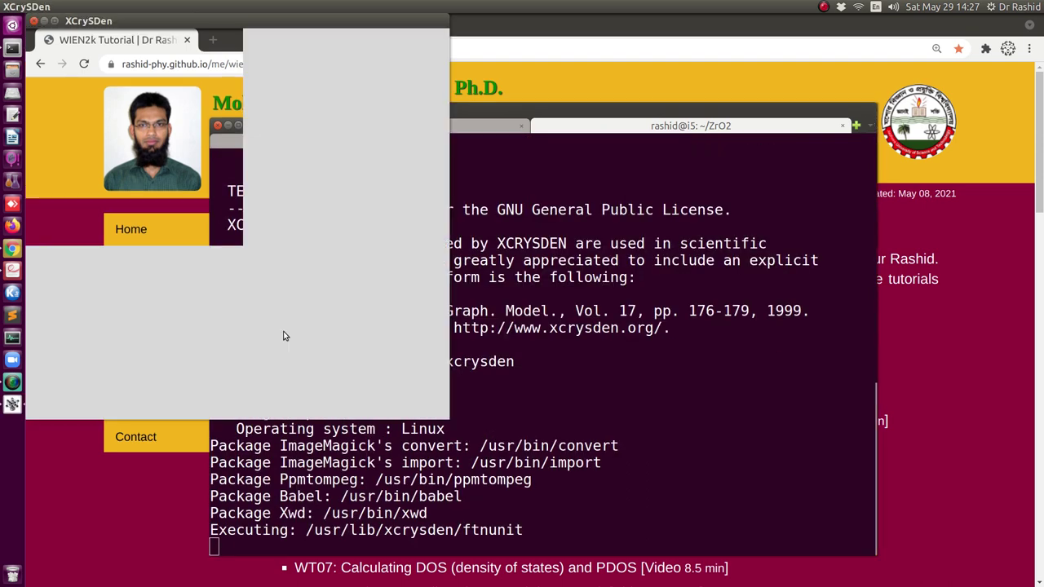
scroll(198, 243, up, 5)
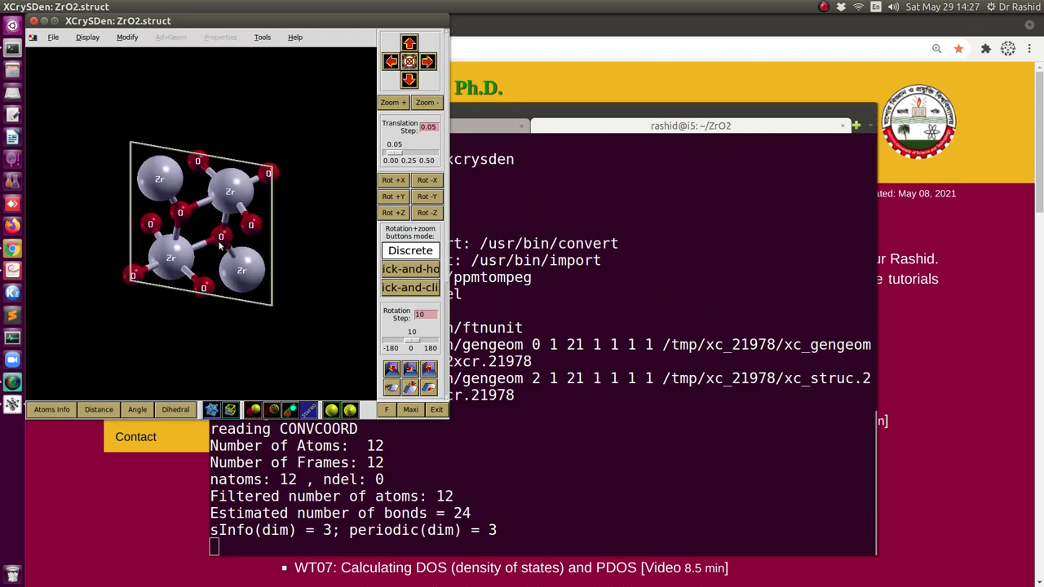
drag(198, 229, 112, 171)
click(33, 21)
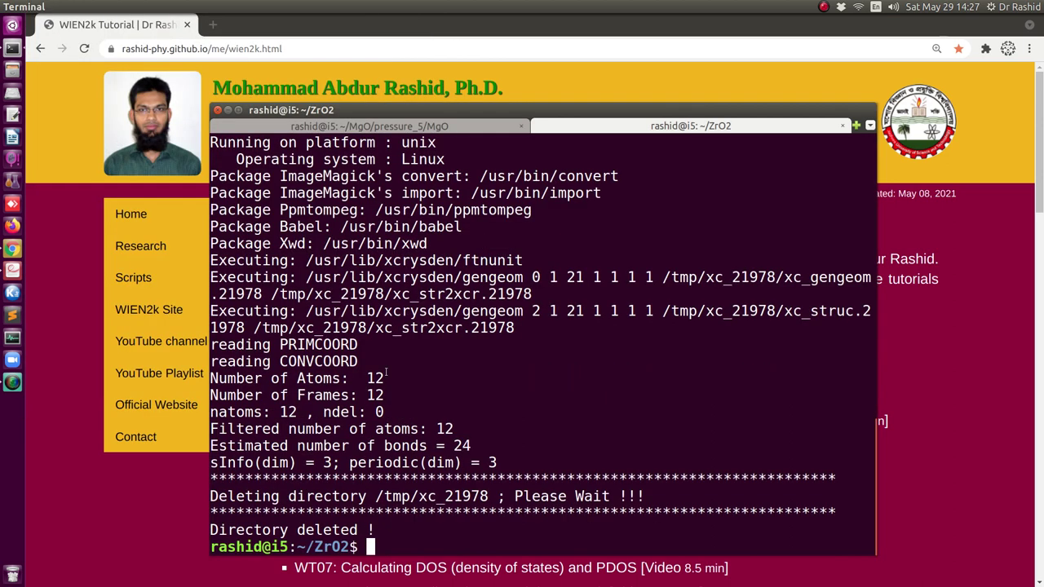
Clear the terminal, list the ZrO2 directory, change into elast-constant and list its contents
key(ctrl+l)
text(ls)
key(Return)
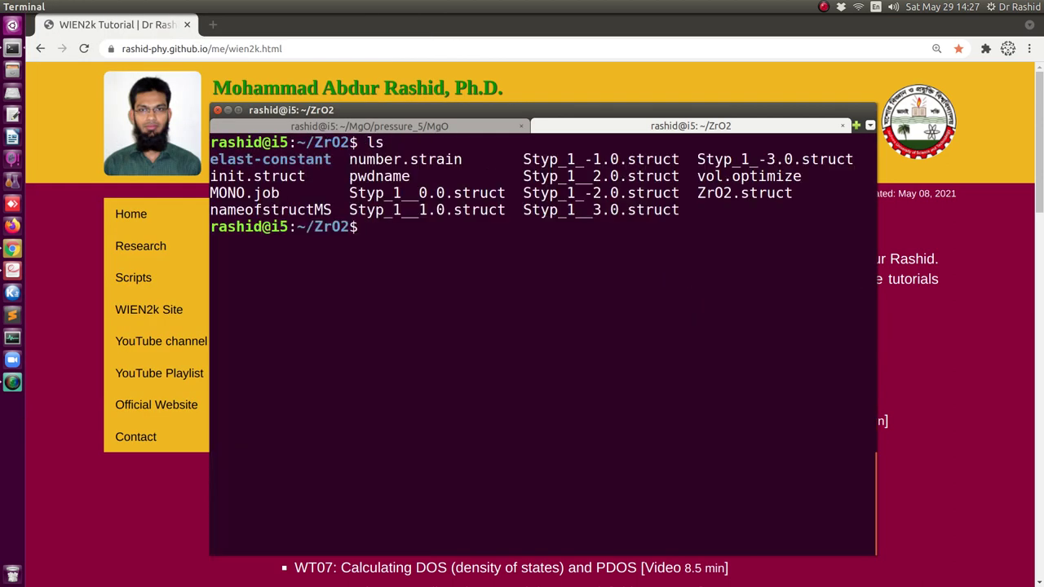
text(cd e)
key(Tab)
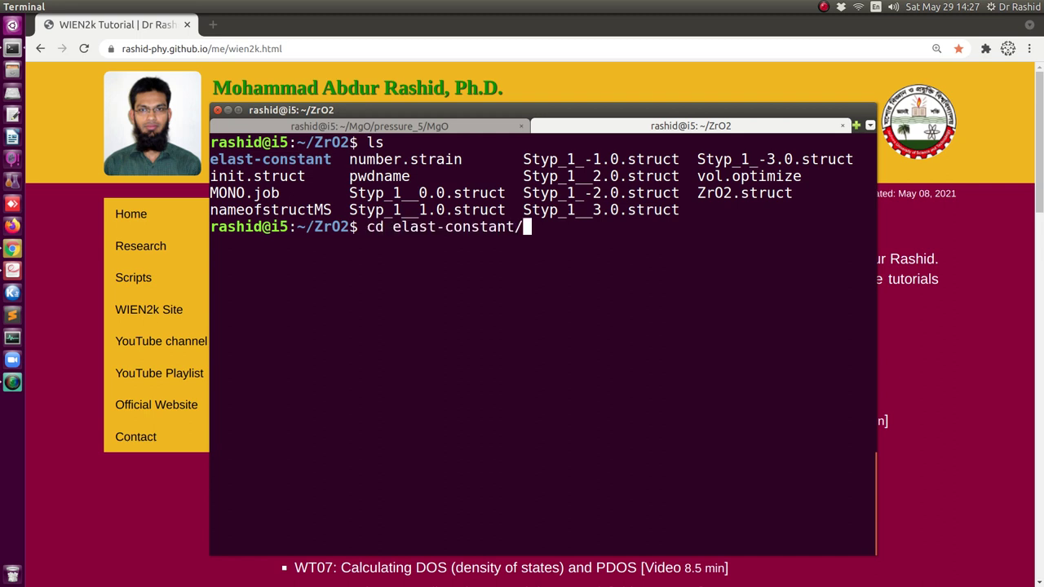
key(Return)
text(ls)
key(Return)
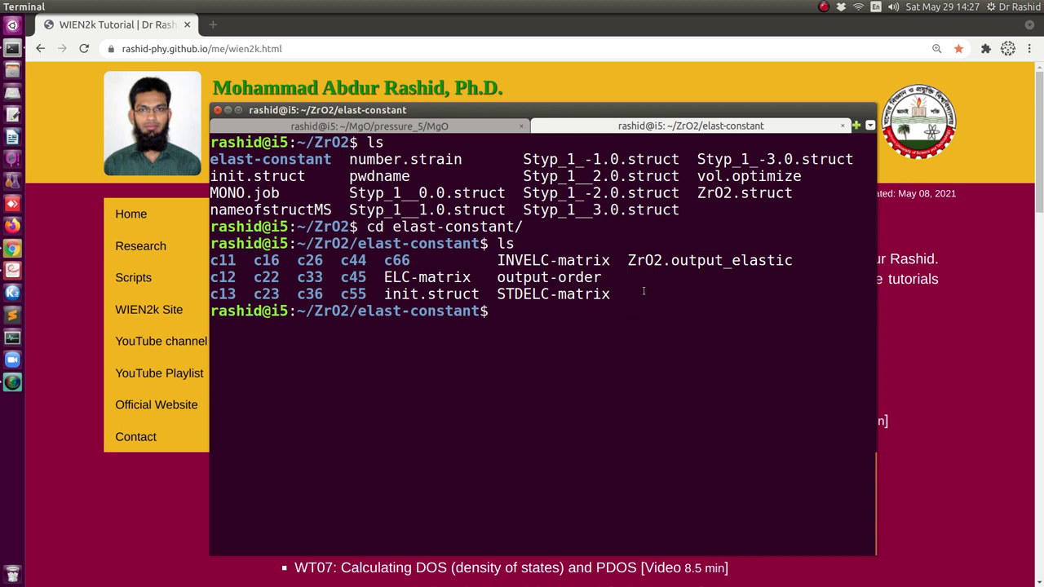
Look over the result files ZrO2.output_elastic, output-order, INVELC-matrix and STDELC-matrix in the elast-constant listing
drag(629, 260, 729, 263)
click(724, 265)
drag(493, 278, 601, 278)
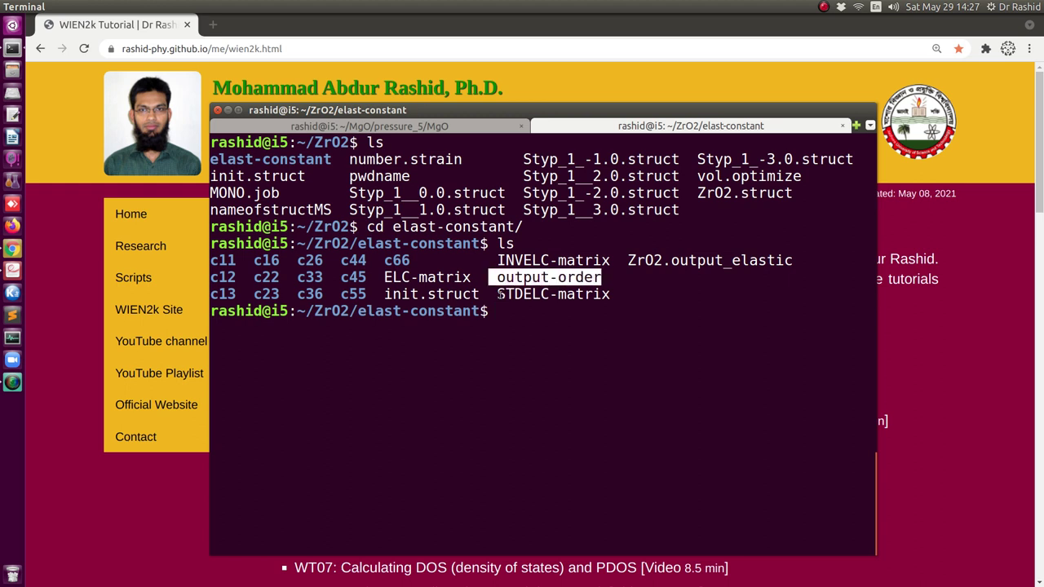
drag(500, 294, 605, 293)
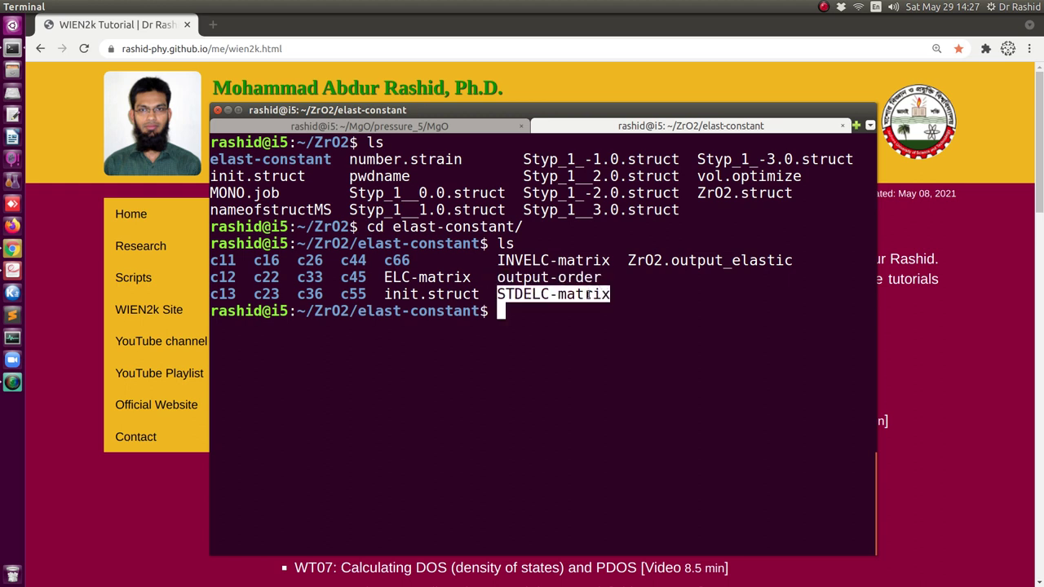
click(517, 295)
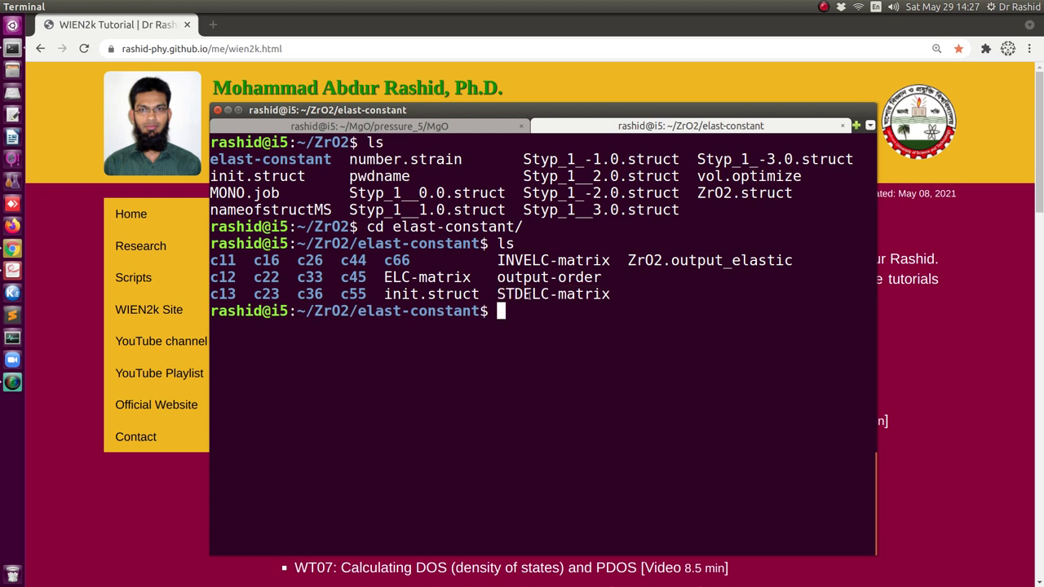
drag(500, 261, 610, 261)
click(500, 296)
drag(499, 297, 600, 296)
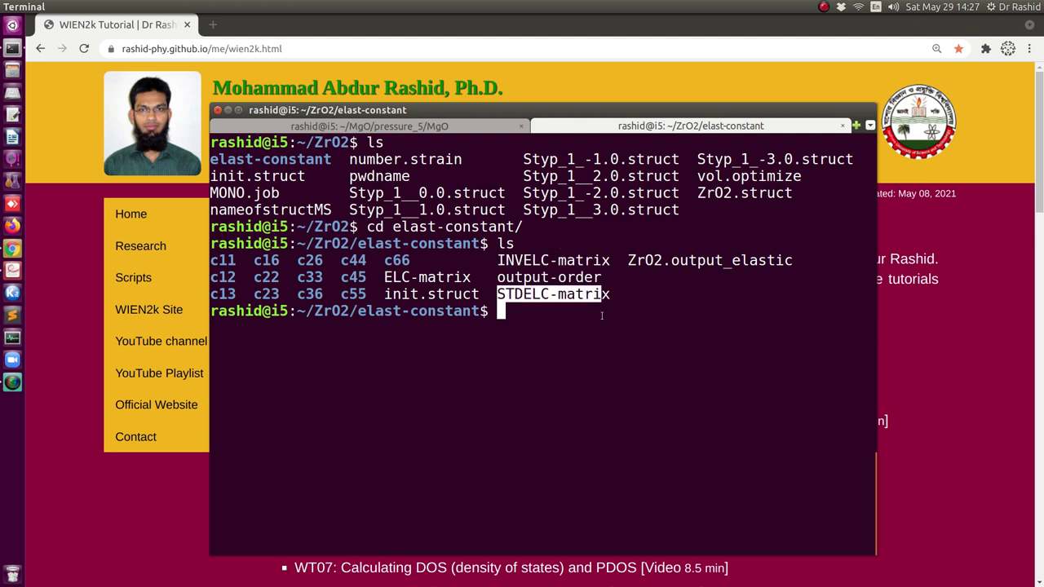
Start Midnight Commander in elast-constant, maximize the terminal window and open STDELC-matrix for viewing
text(mc)
key(Return)
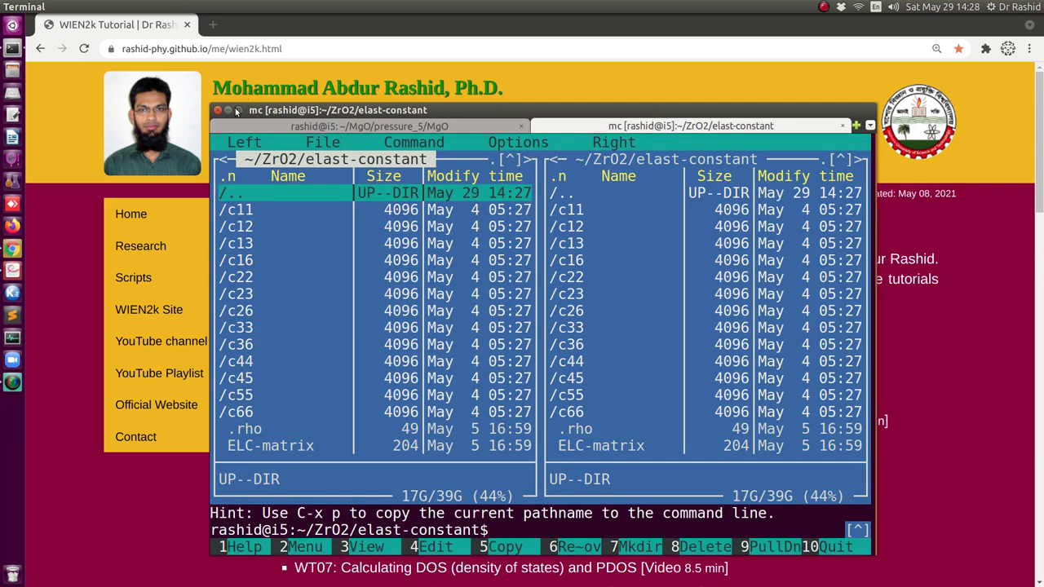
click(240, 109)
click(52, 106)
click(100, 375)
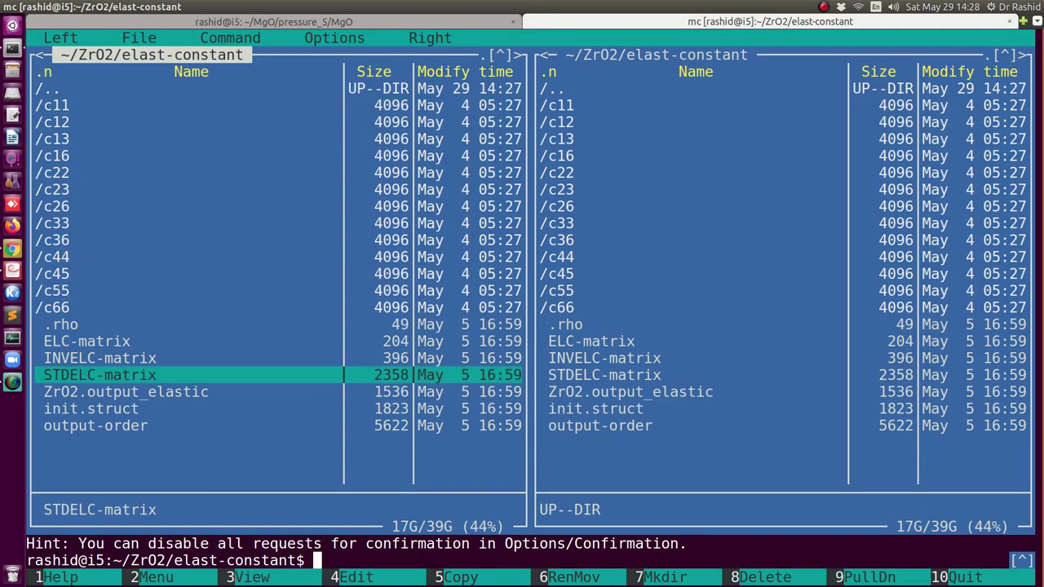
click(91, 408)
click(99, 358)
click(99, 375)
key(F3)
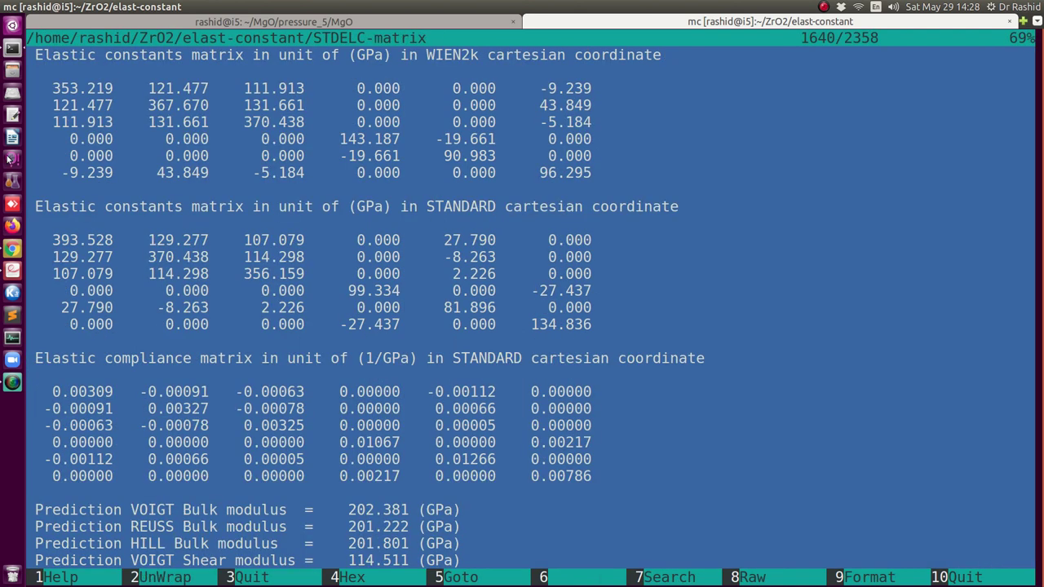
Read the elastic constant and compliance matrices and the predicted moduli through the end of STDELC-matrix, then close the file
scroll(257, 57, down, 1)
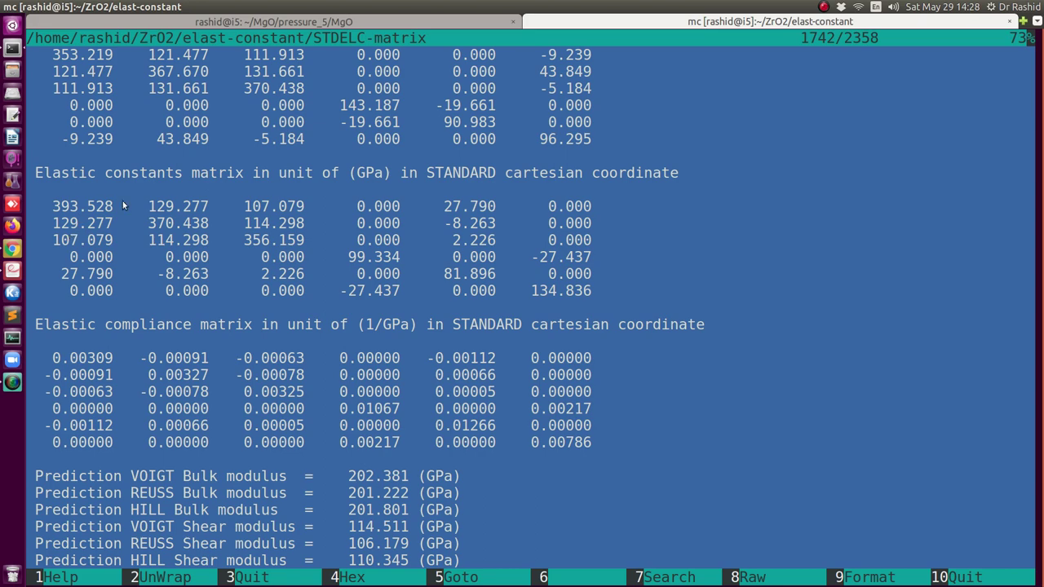
scroll(147, 245, down, 4)
scroll(175, 295, down, 1)
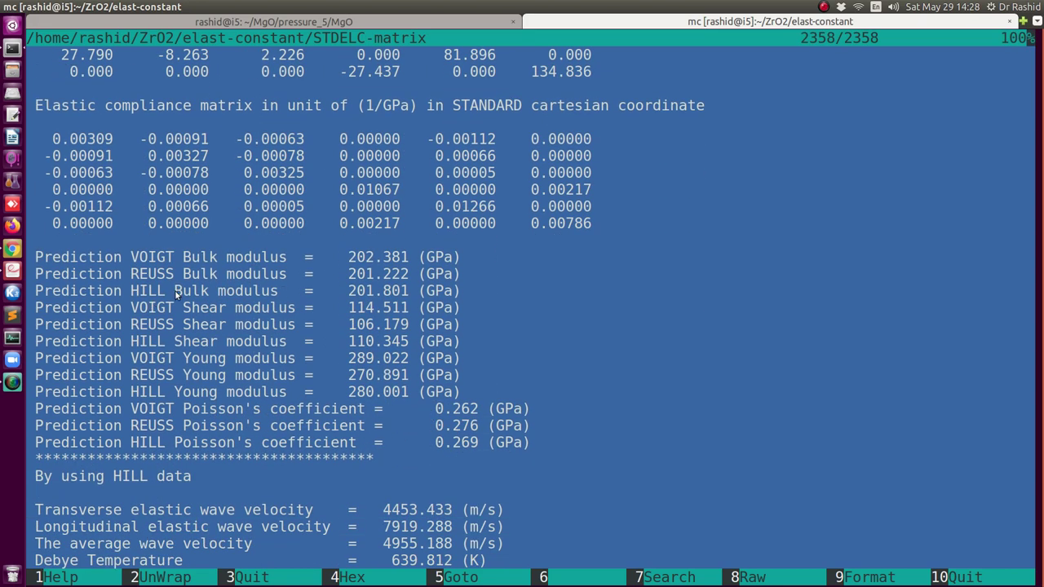
scroll(188, 289, up, 7)
scroll(237, 273, down, 5)
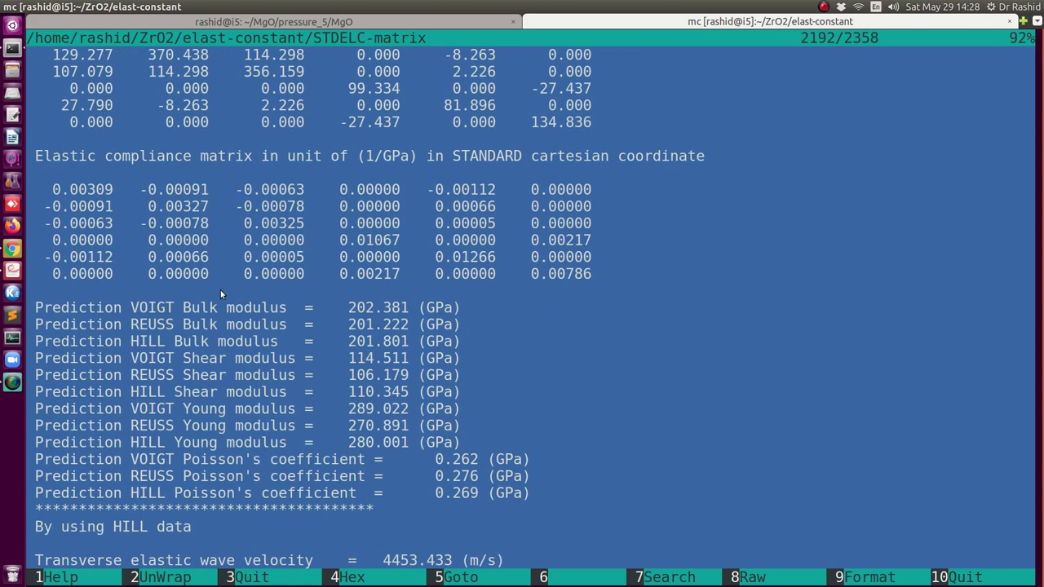
scroll(220, 292, down, 1)
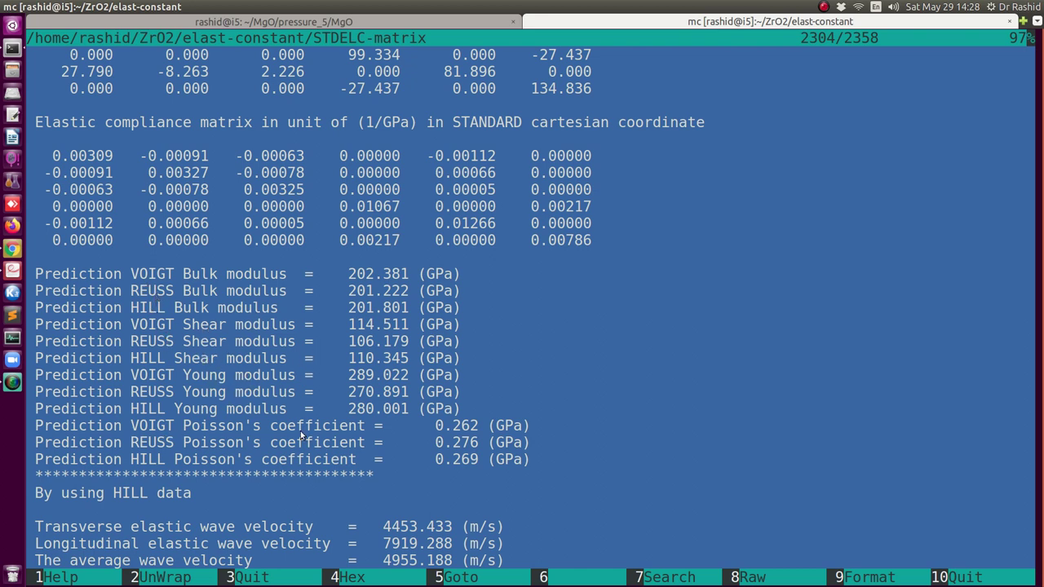
scroll(279, 475, down, 1)
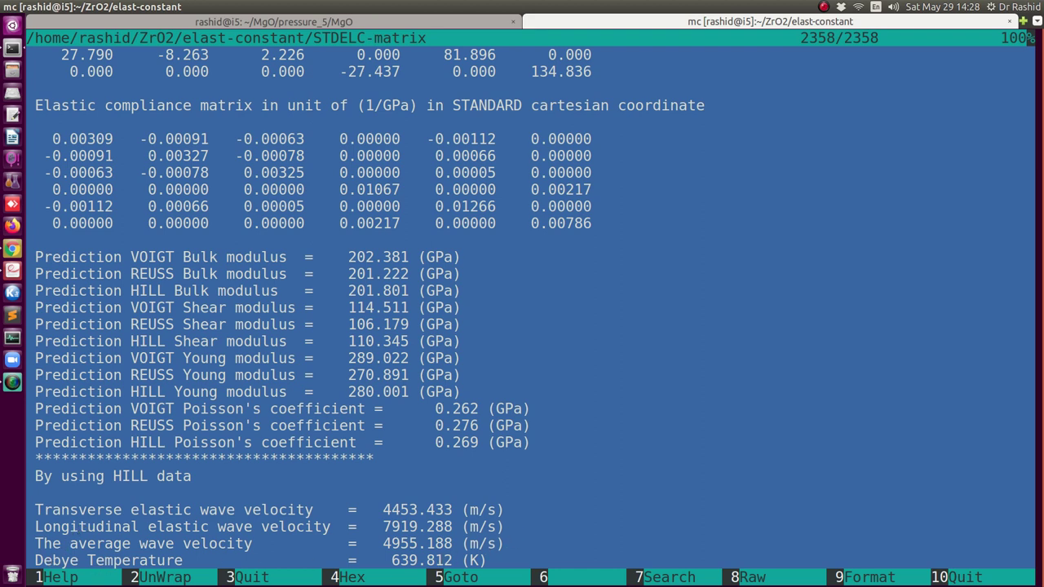
key(F3)
View the ELC-matrix file briefly and close it
key(Up)
key(Up)
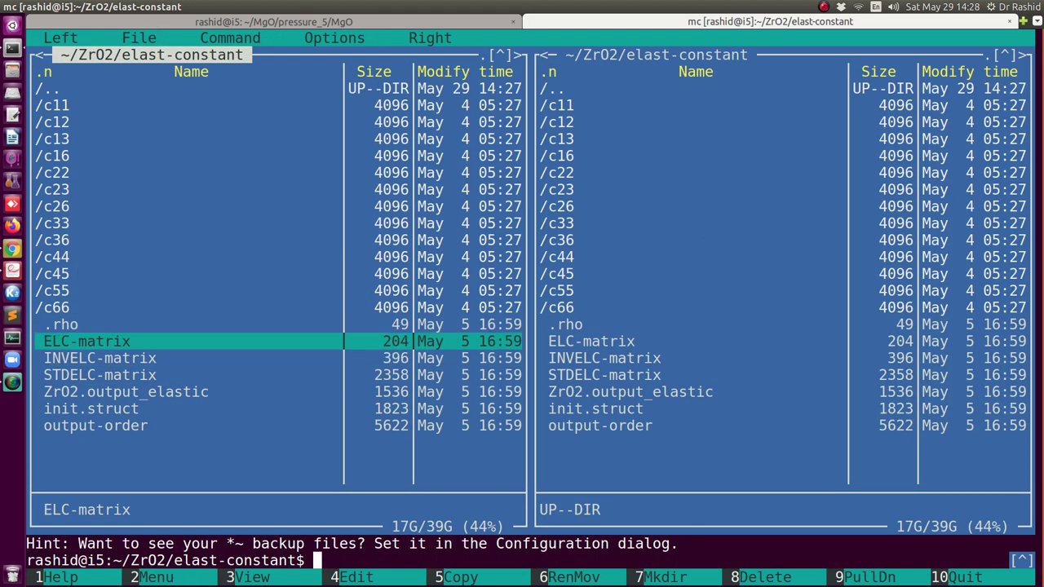
key(F3)
key(F3)
key(Down)
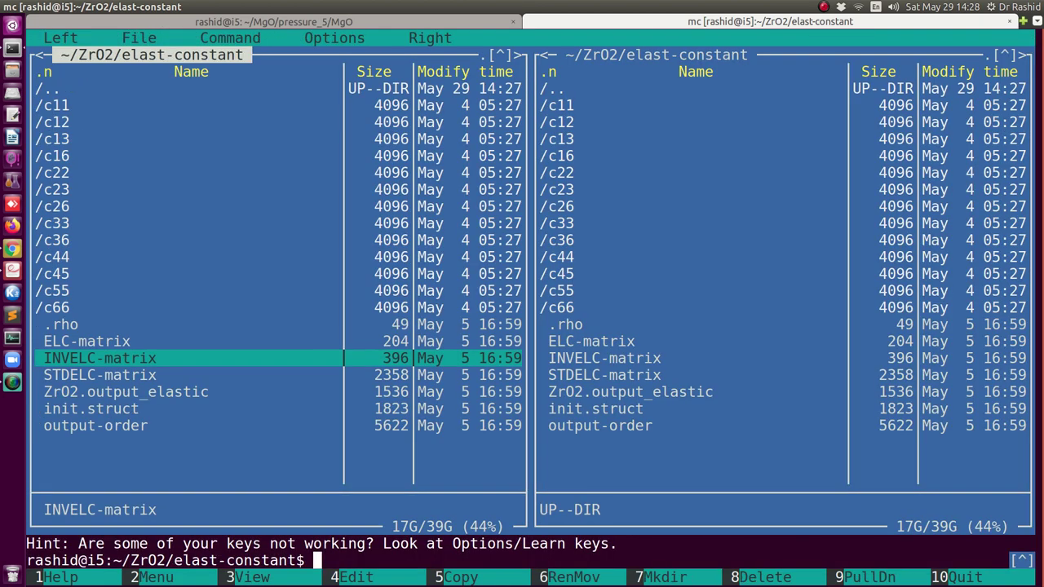
View the final elastic constants, moduli and Debye temperature in ZrO2.output_elastic, then close the file
key(Down)
key(Down)
key(Down)
key(Down)
key(Up)
key(Up)
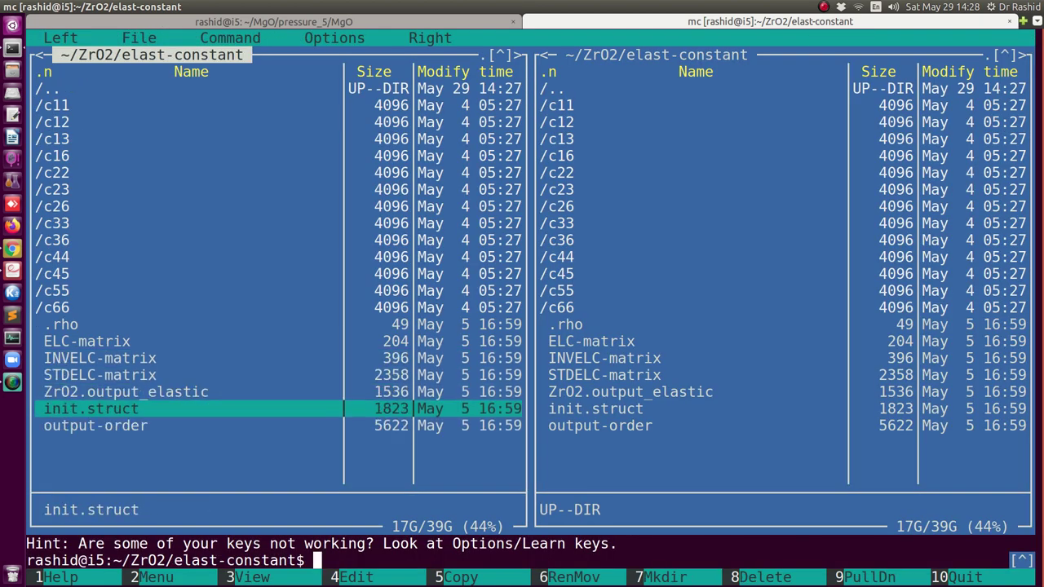
key(F3)
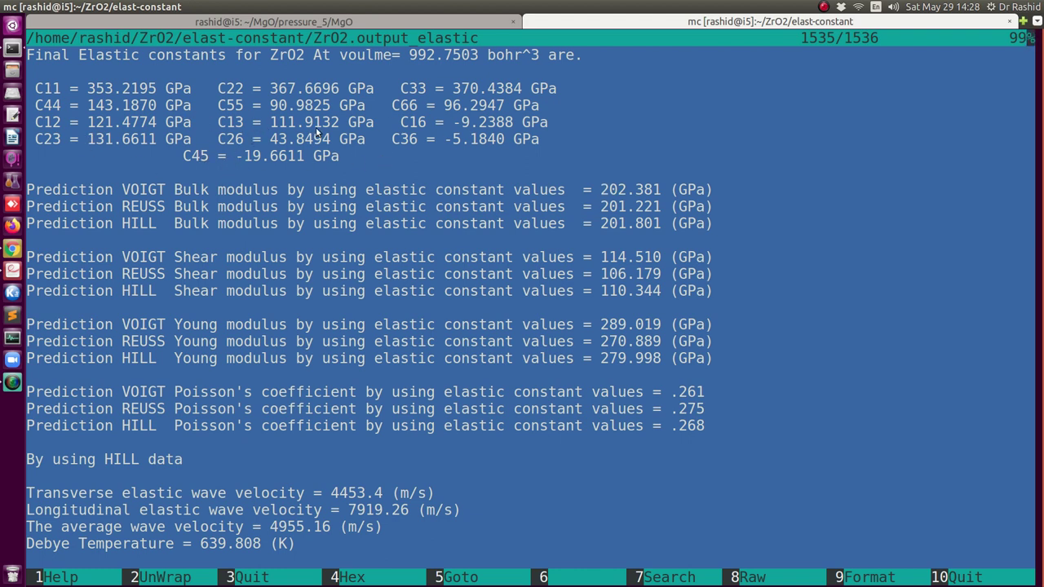
key(F3)
Check the MgO calculation in the pressure_5/MgO session, clear its output once the job has ended, and restore the terminal window size
key(ctrl+Page_Up)
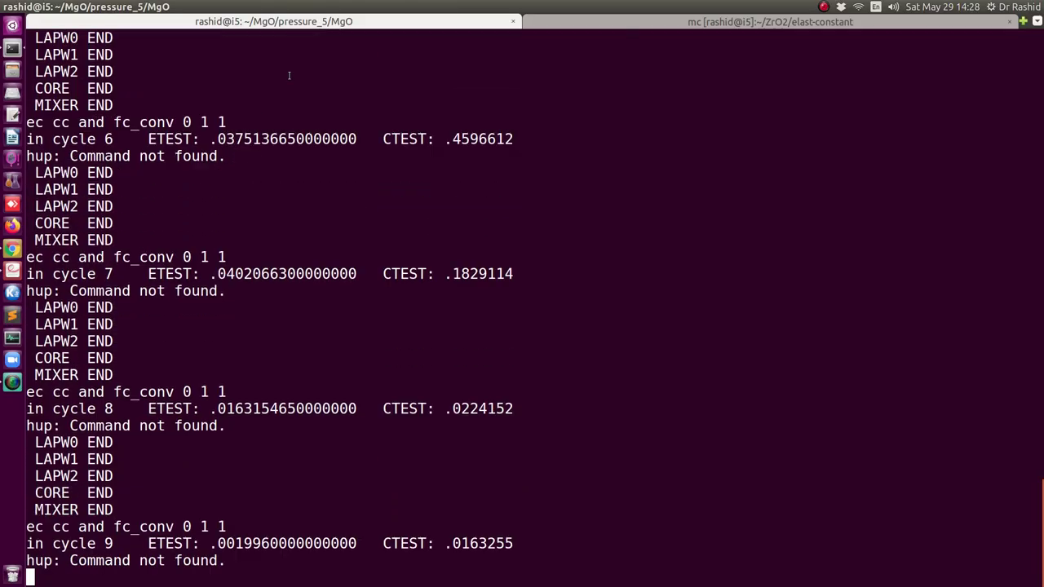
key(ctrl+Page_Down)
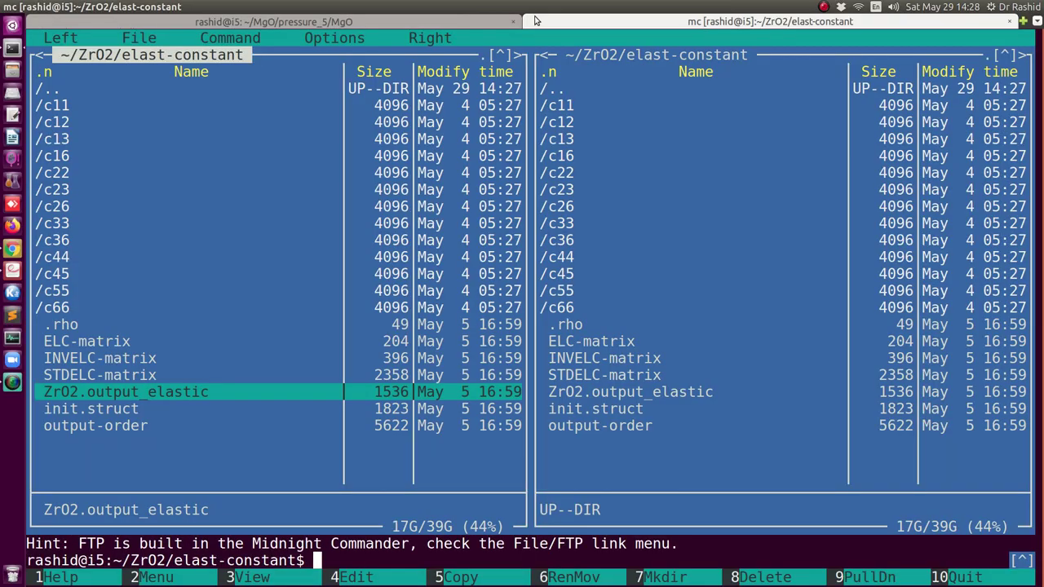
click(430, 23)
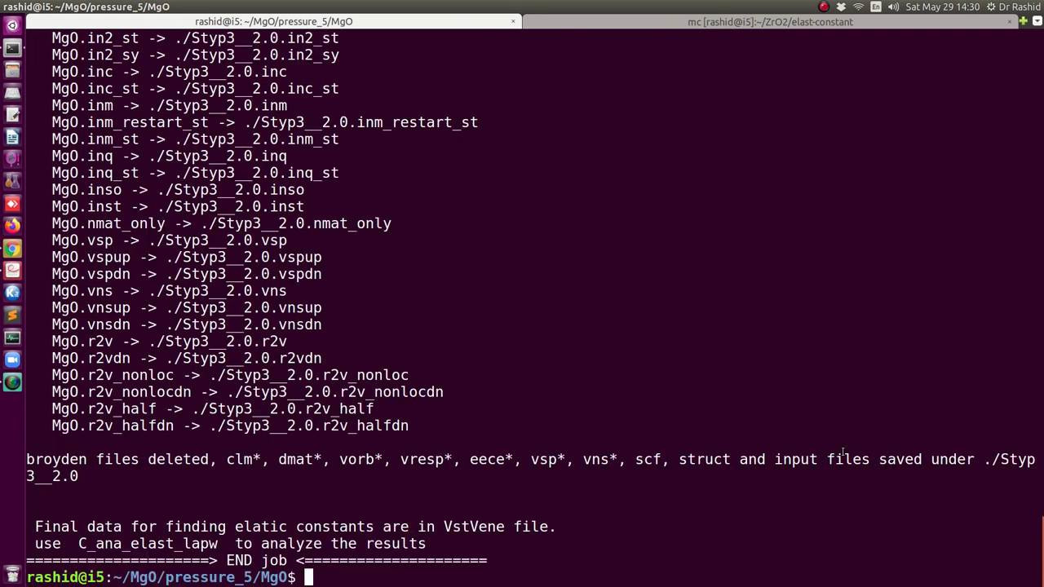
key(ctrl+l)
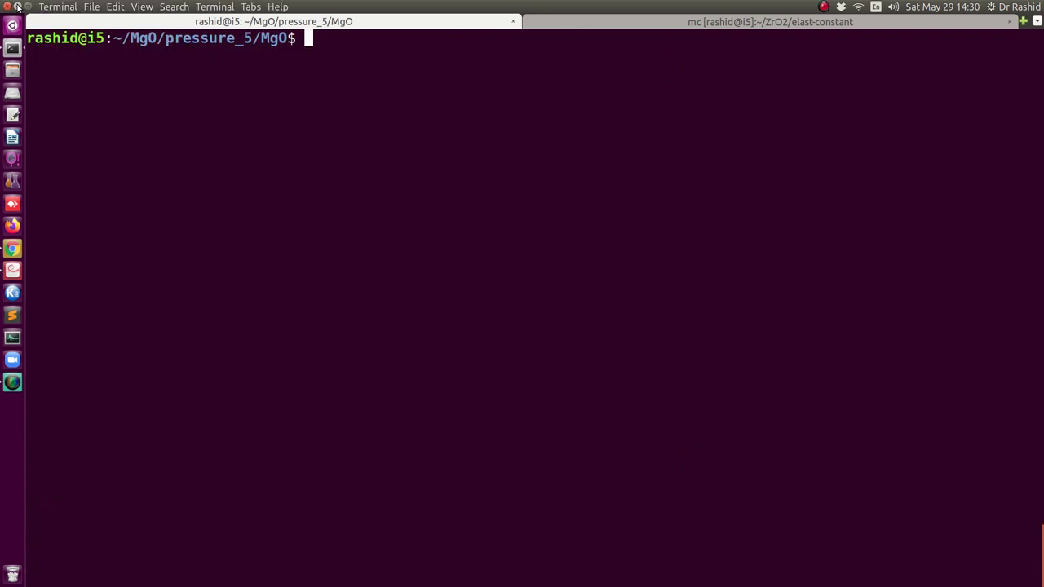
click(27, 7)
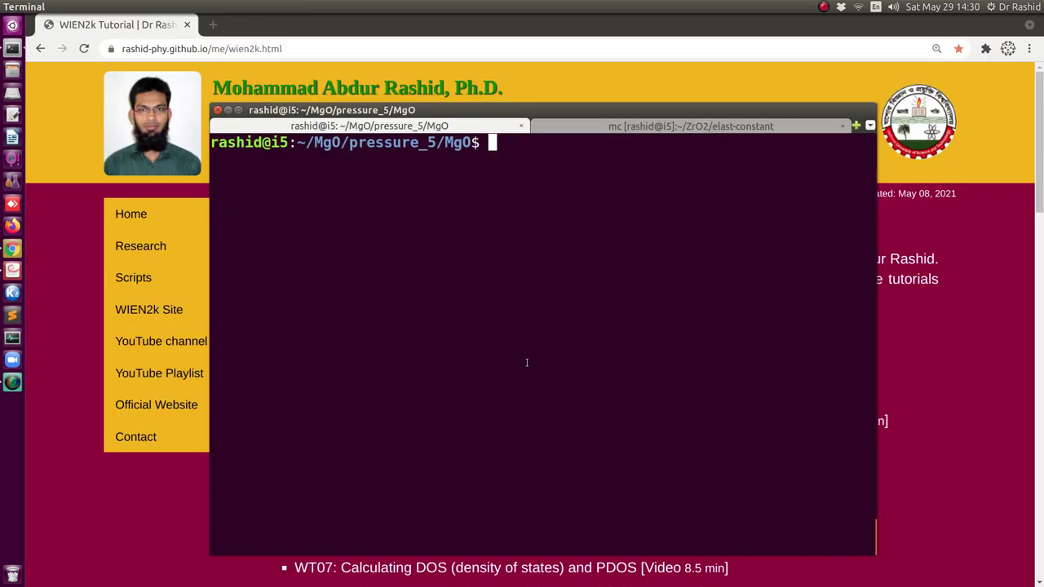
Run cal_elast_lapw for MgO and go through the C11+2C12, C11-C12 and C44 fit plots without making hardcopies
text(cal_e)
key(Tab)
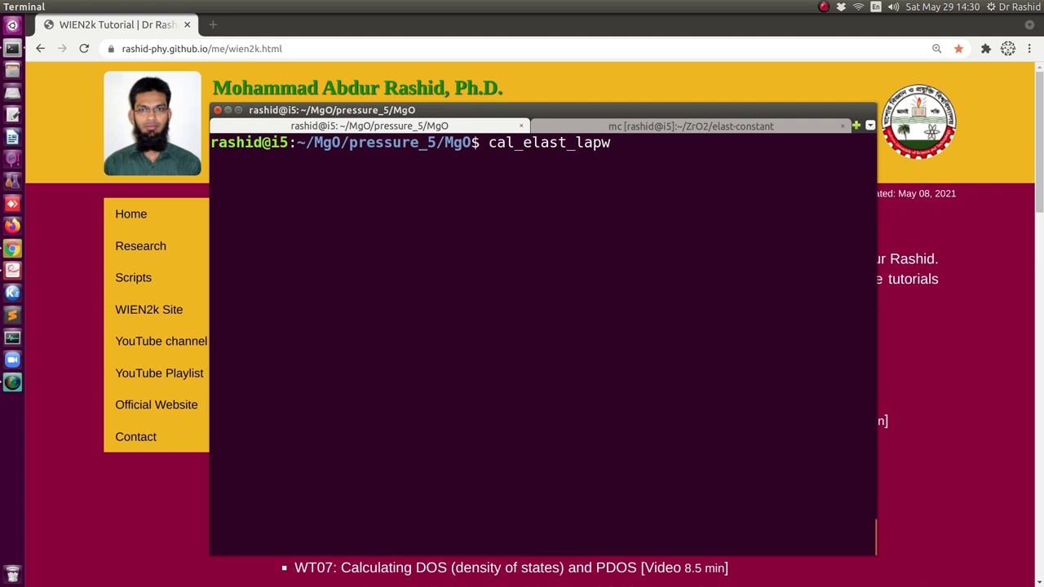
key(Return)
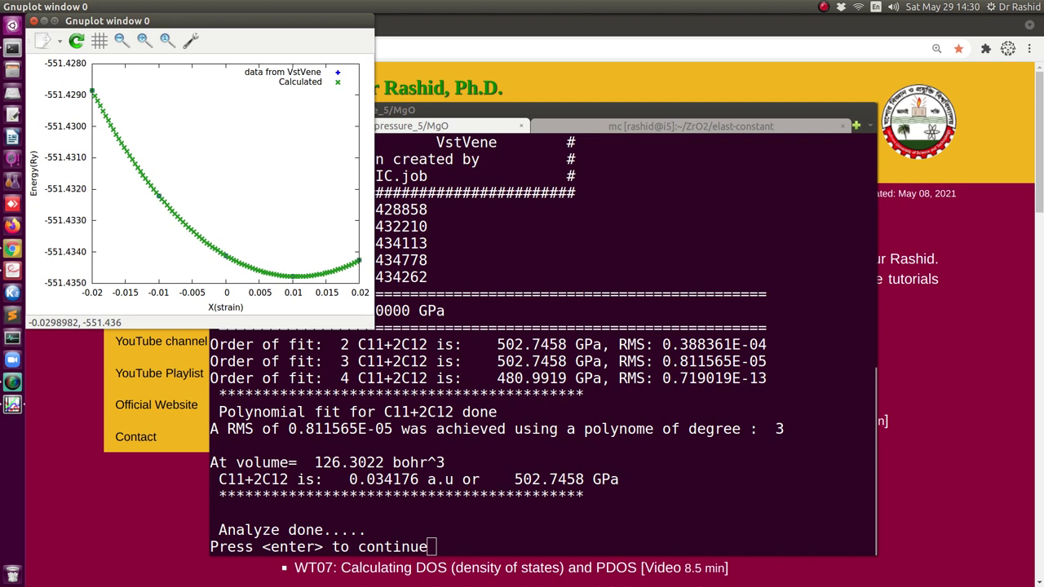
key(Return)
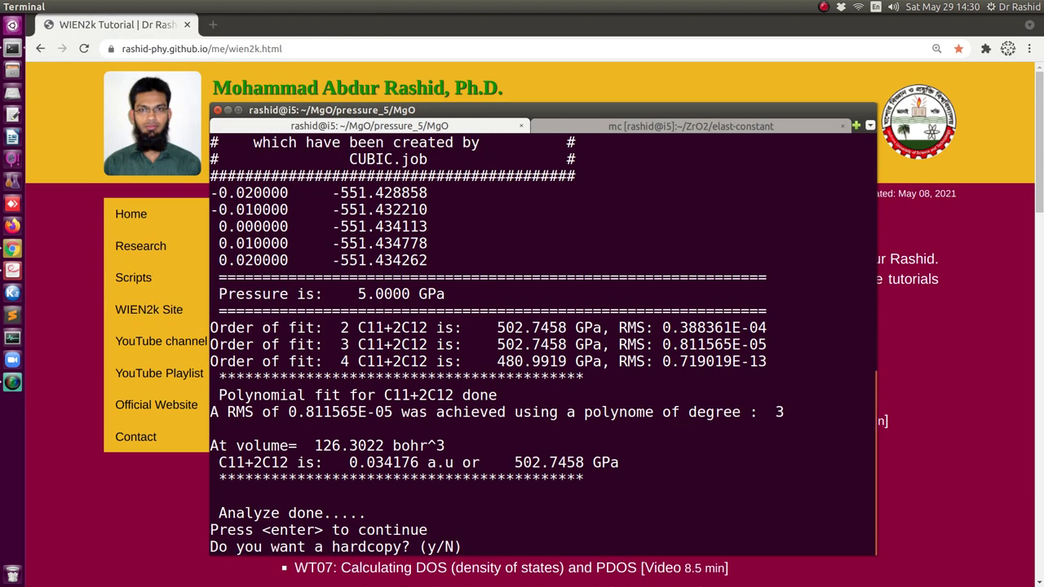
key(Return)
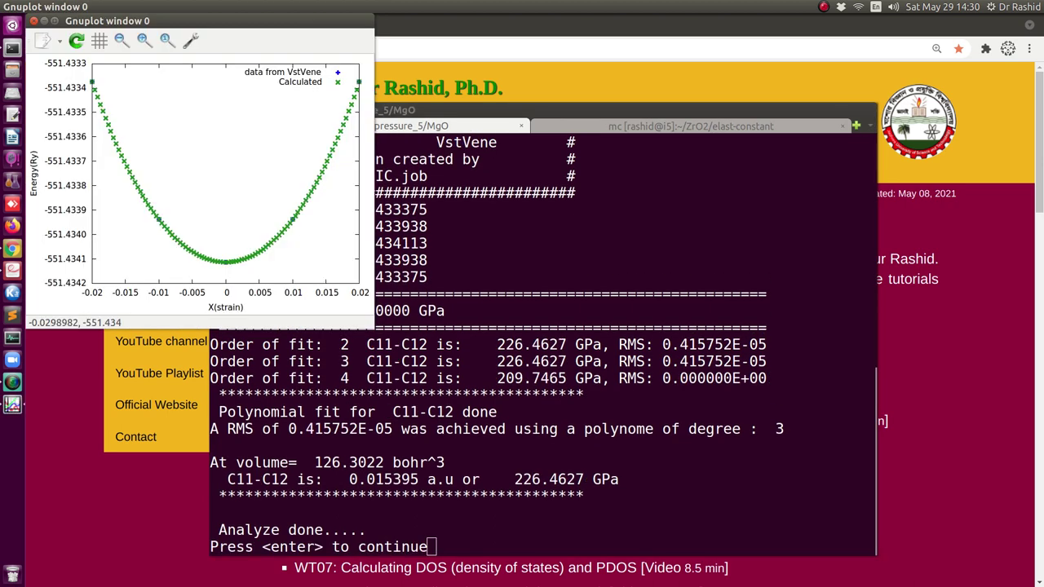
key(Return)
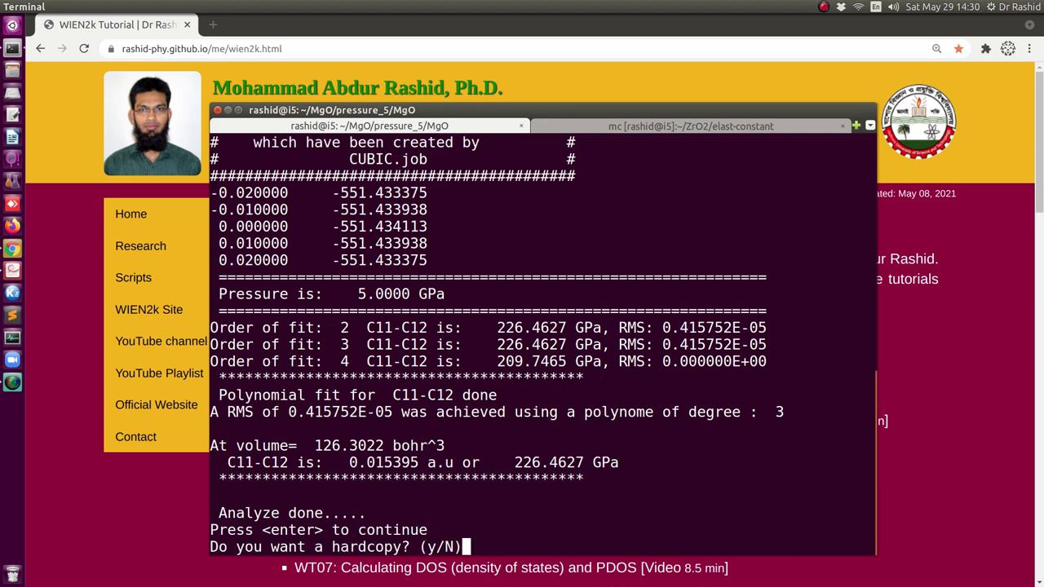
key(Return)
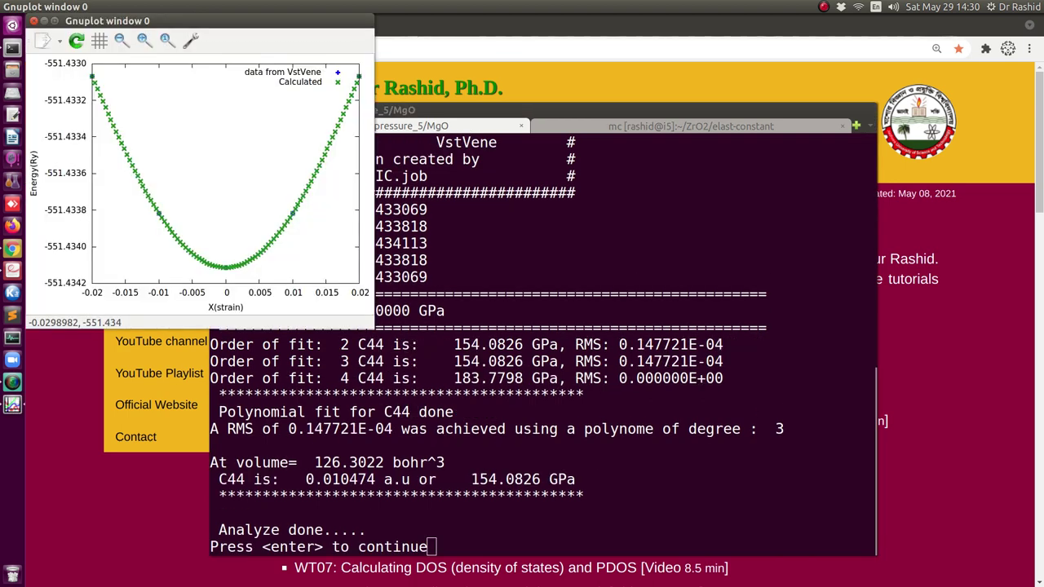
key(Return)
key(Return)
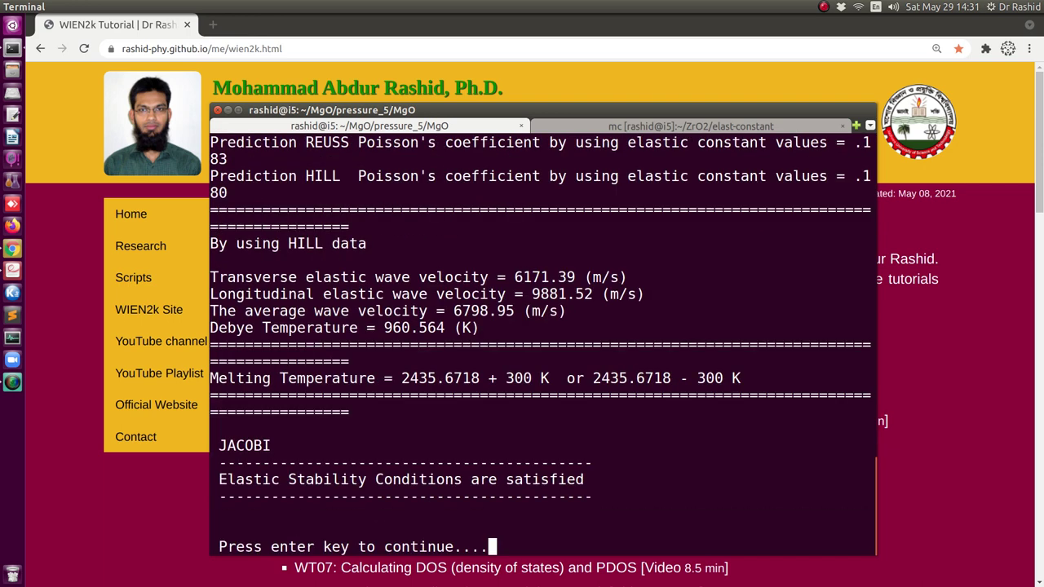
Maximize the terminal window and review the C11, C12 and C44 elastic constants in the cal_elast_lapw output for MgO
click(237, 109)
scroll(245, 132, up, 10)
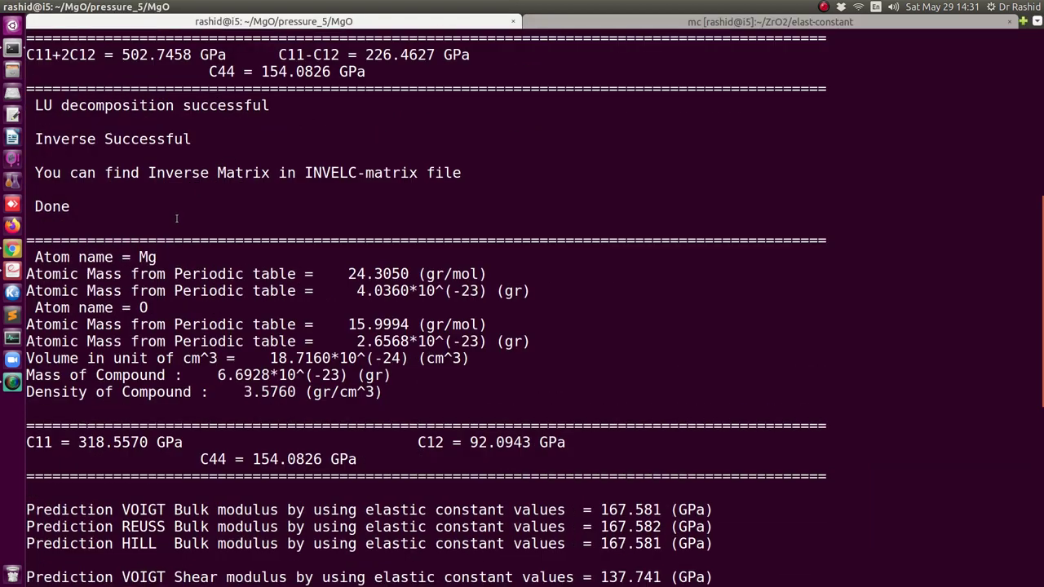
scroll(176, 218, down, 5)
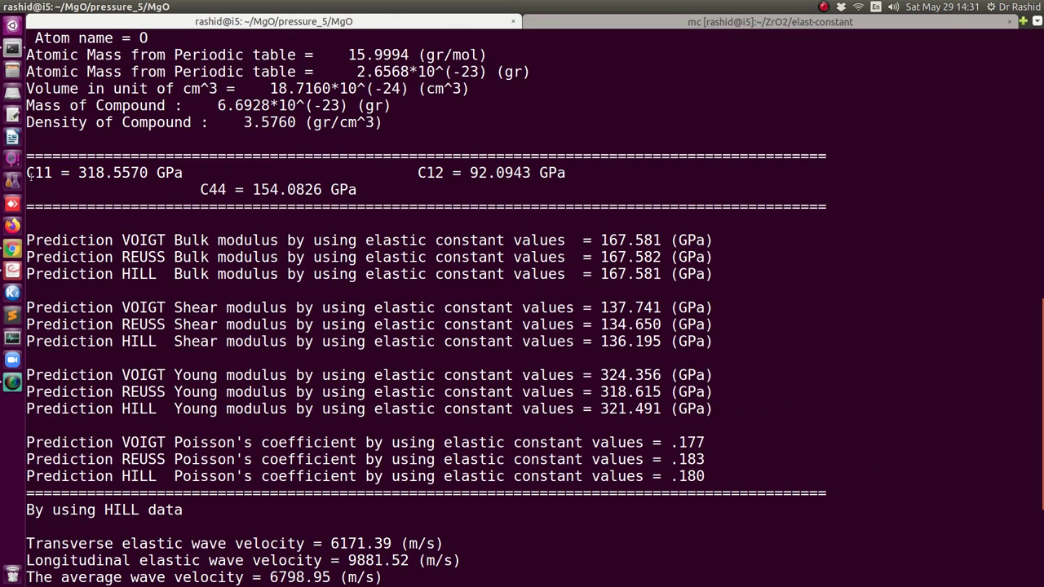
drag(30, 173, 53, 172)
drag(200, 190, 227, 190)
drag(420, 173, 442, 175)
scroll(397, 231, down, 4)
scroll(269, 181, up, 3)
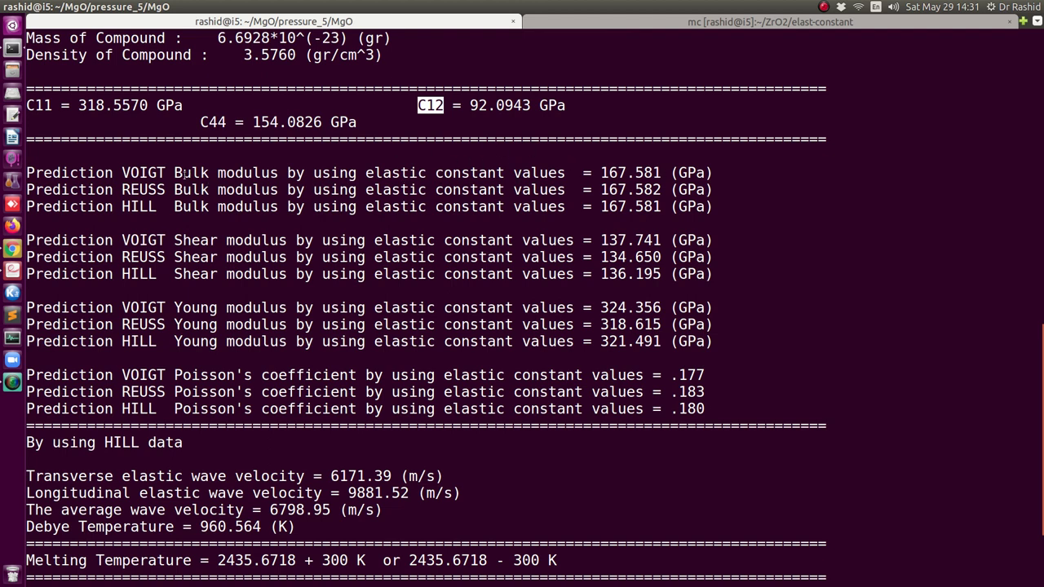
Review the bulk, shear and Young moduli, Poisson's coefficients, average wave velocity and Debye temperature predicted for MgO
drag(125, 170, 298, 284)
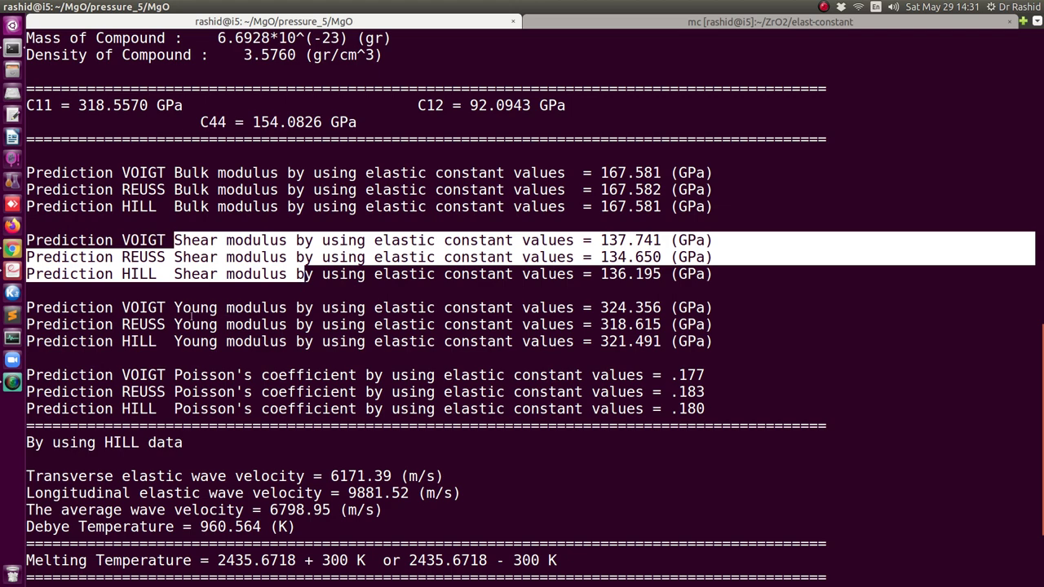
drag(183, 310, 310, 327)
drag(236, 392, 296, 394)
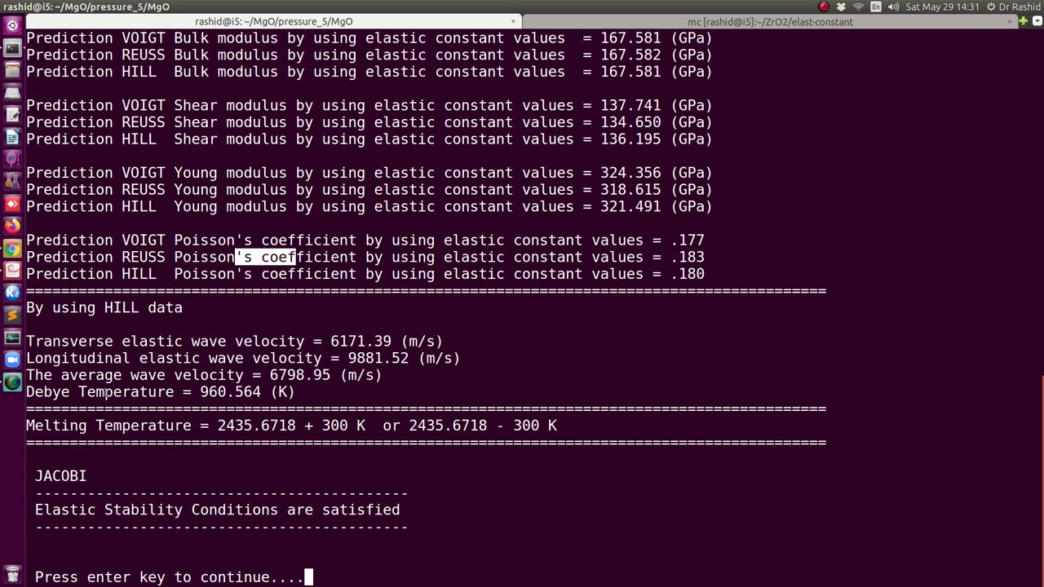
drag(88, 392, 256, 375)
click(127, 375)
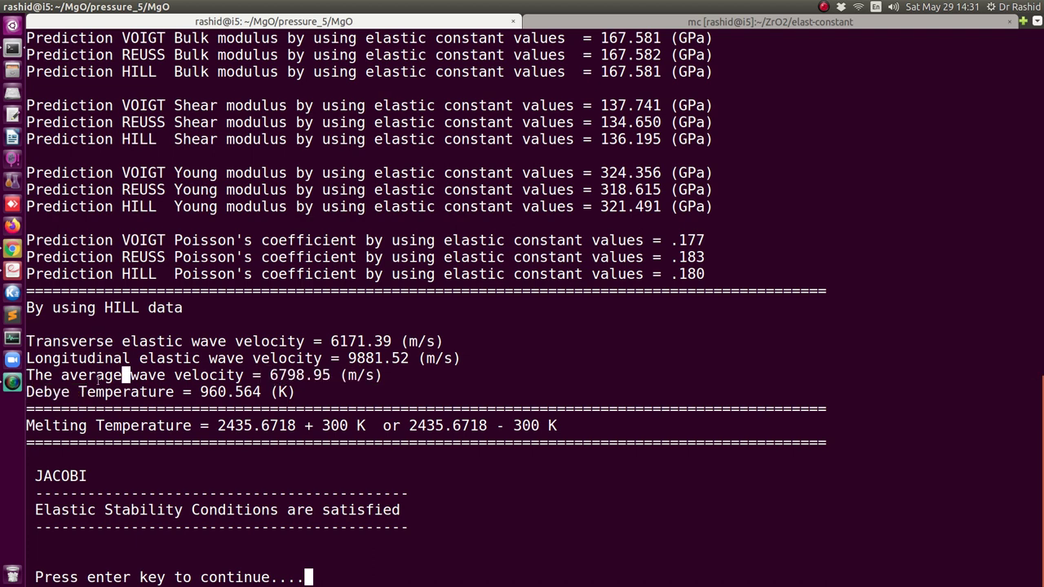
drag(86, 376, 291, 390)
click(344, 398)
Continue through the C_ana_elastorder_lapw check of how sensitive the elastic constants are to the order of fit
key(Return)
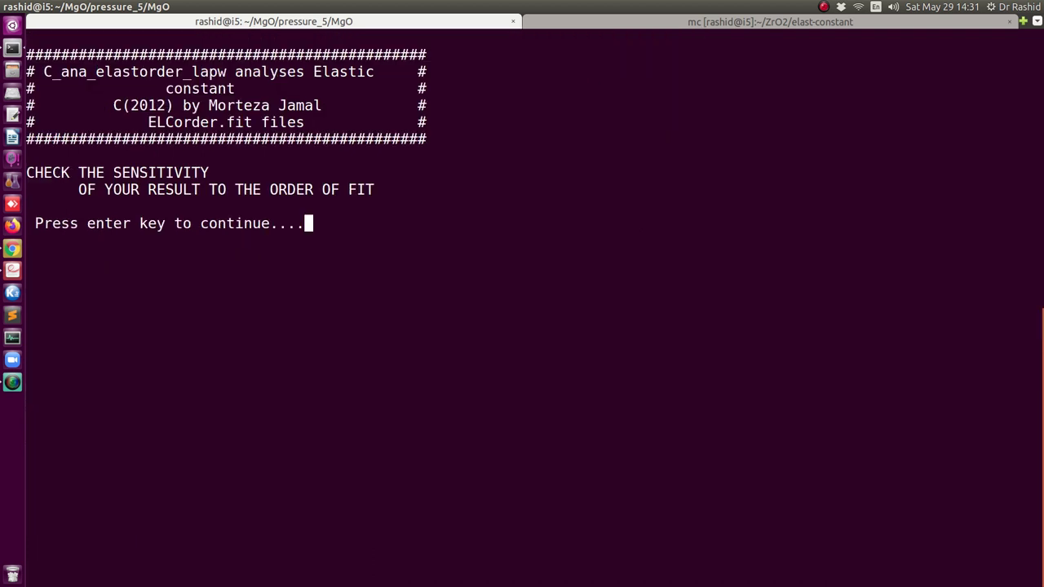
key(Return)
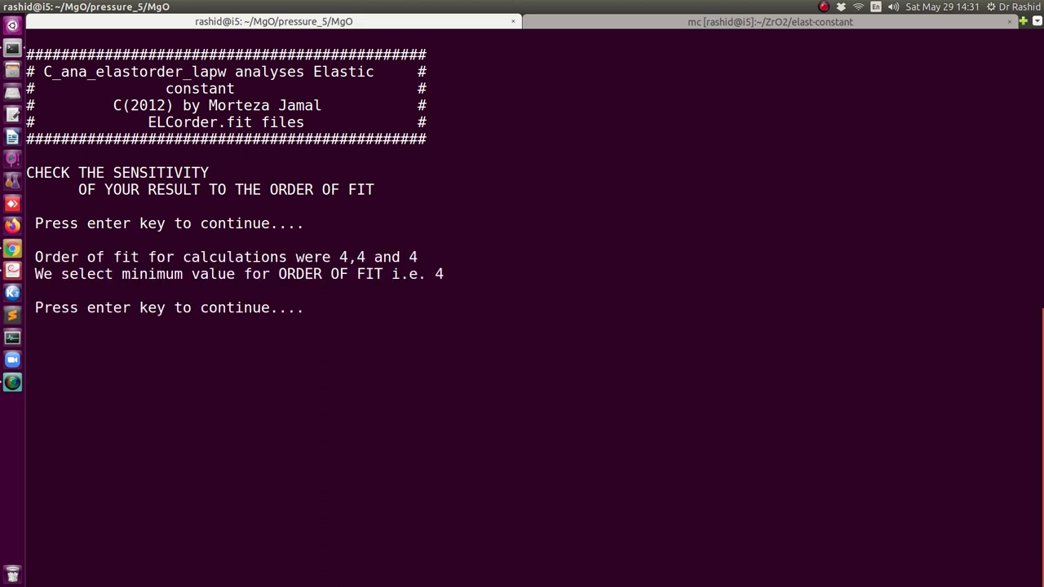
key(Return)
key(Return)
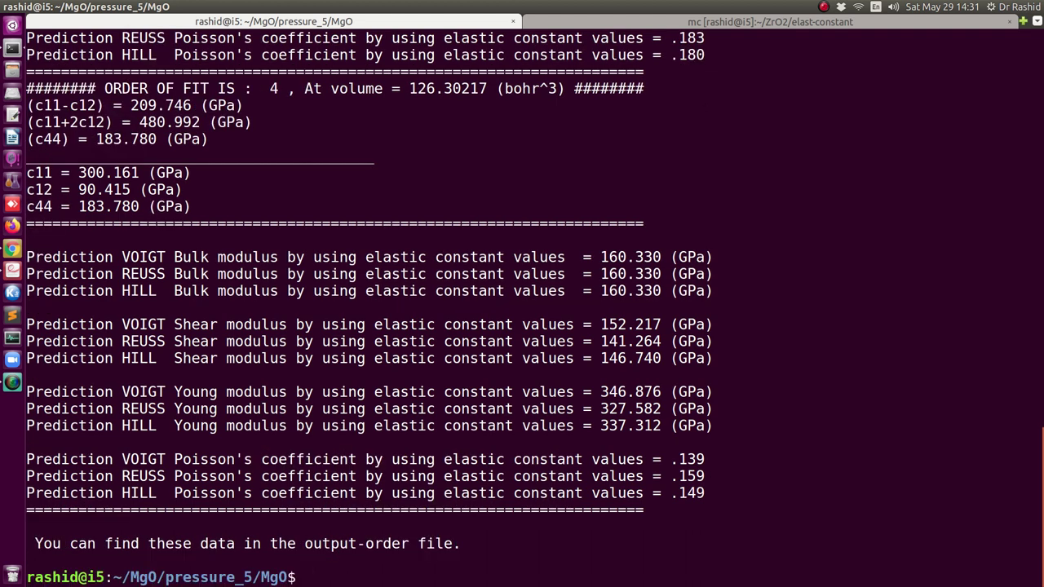
Clear the terminal output and list the contents of the pressure_5/MgO directory
key(ctrl+l)
text(ls)
key(Return)
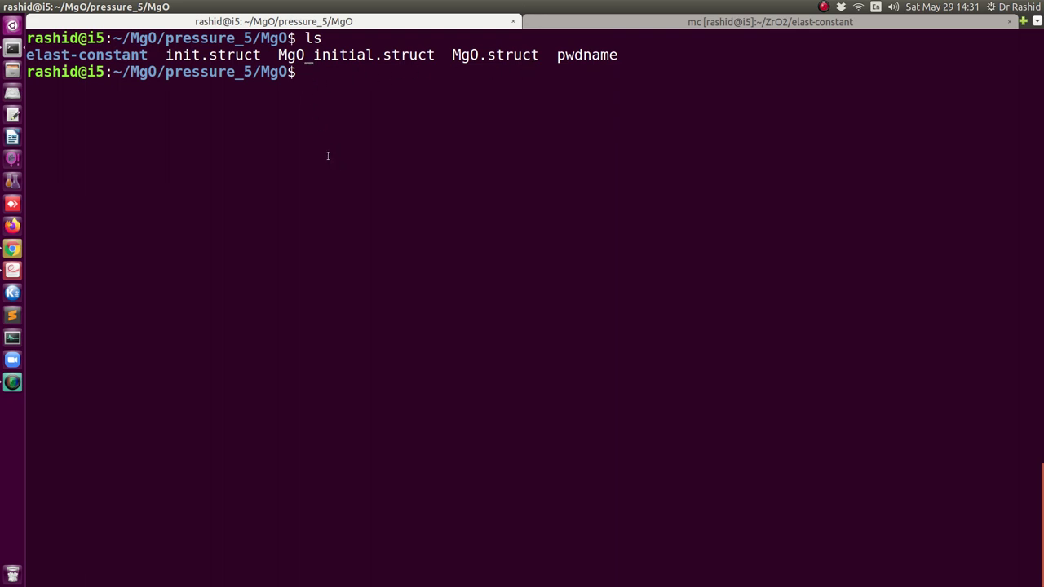
text(cd)
drag(132, 72, 155, 73)
click(136, 72)
drag(167, 72, 283, 74)
click(268, 72)
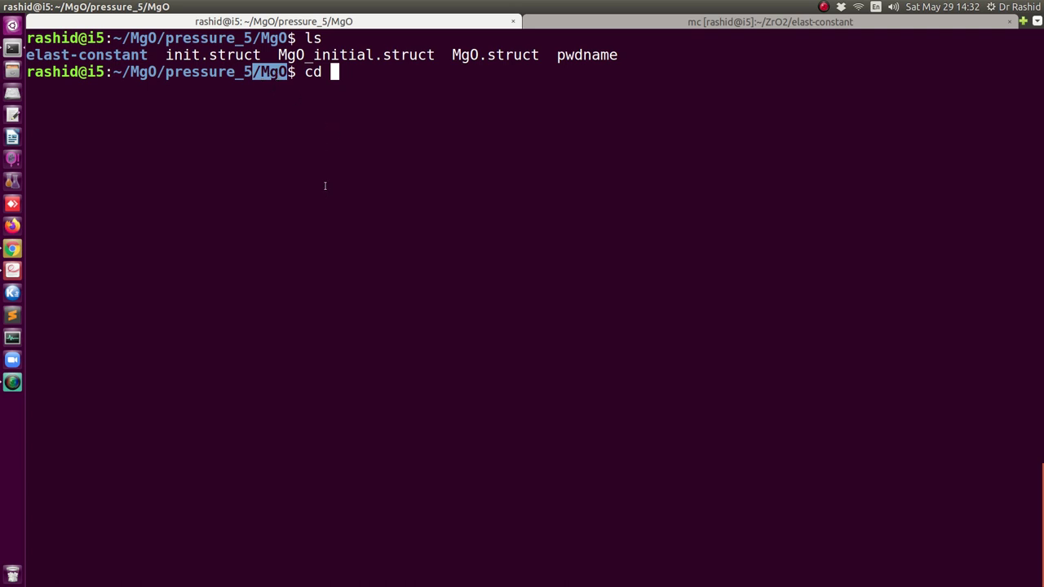
click(315, 137)
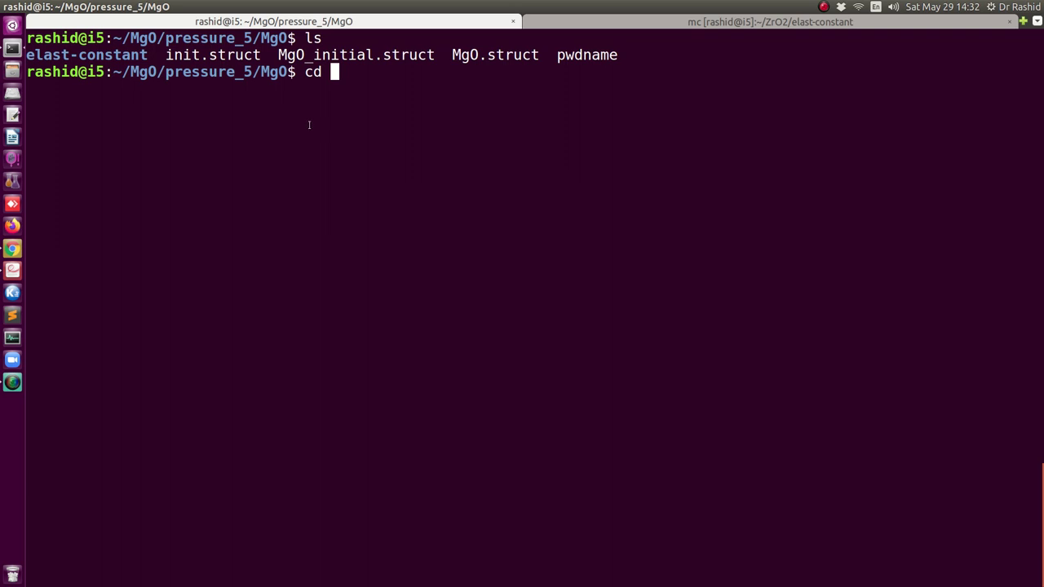
key(BackSpace)
key(BackSpace)
text(al)
key(Tab)
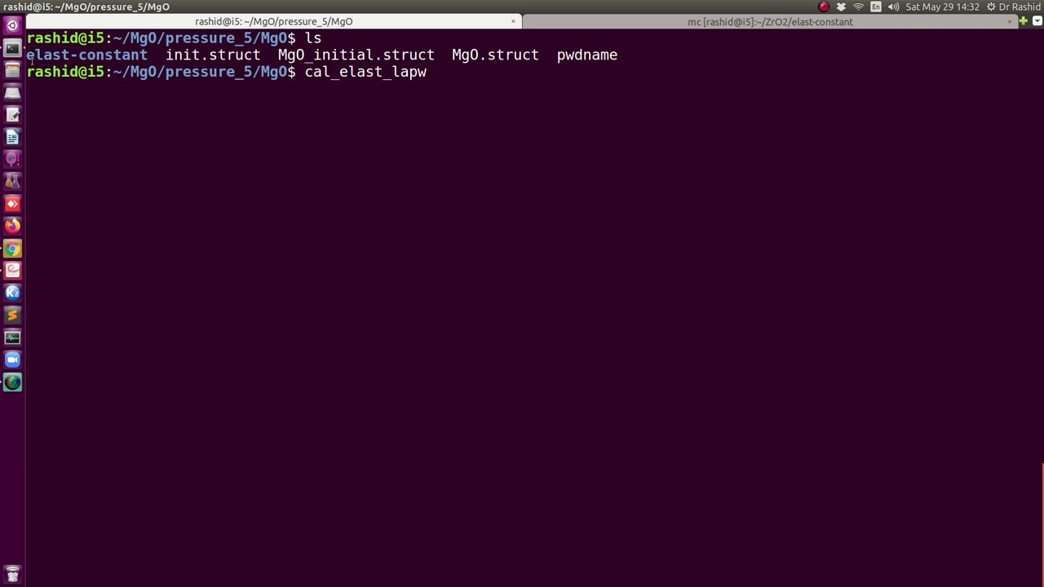
drag(27, 55, 147, 55)
key(Up)
key(BackSpace)
key(BackSpace)
Change into the elast-constant directory and list its files
text(cd )
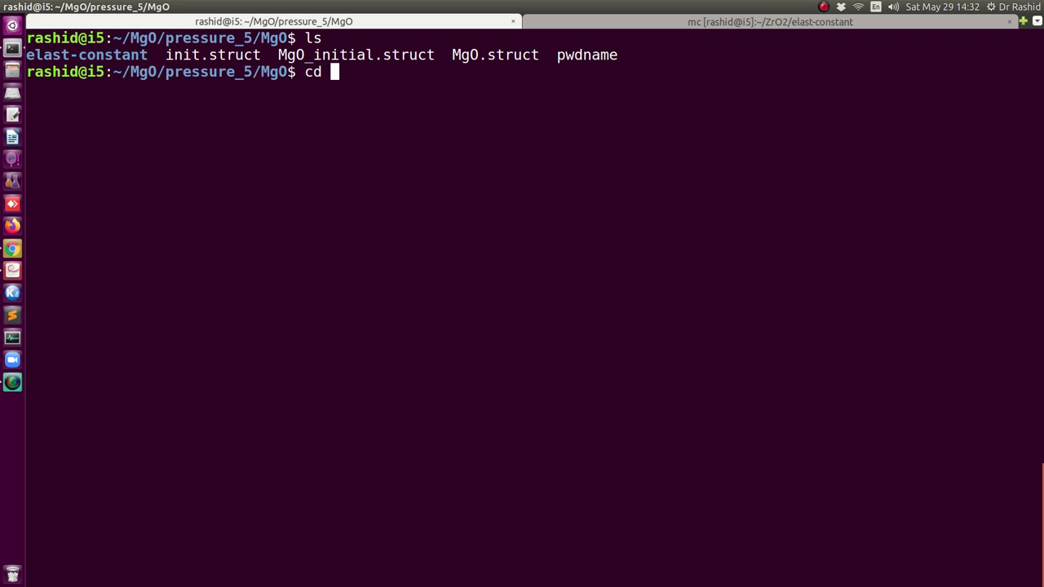
text(e)
key(Tab)
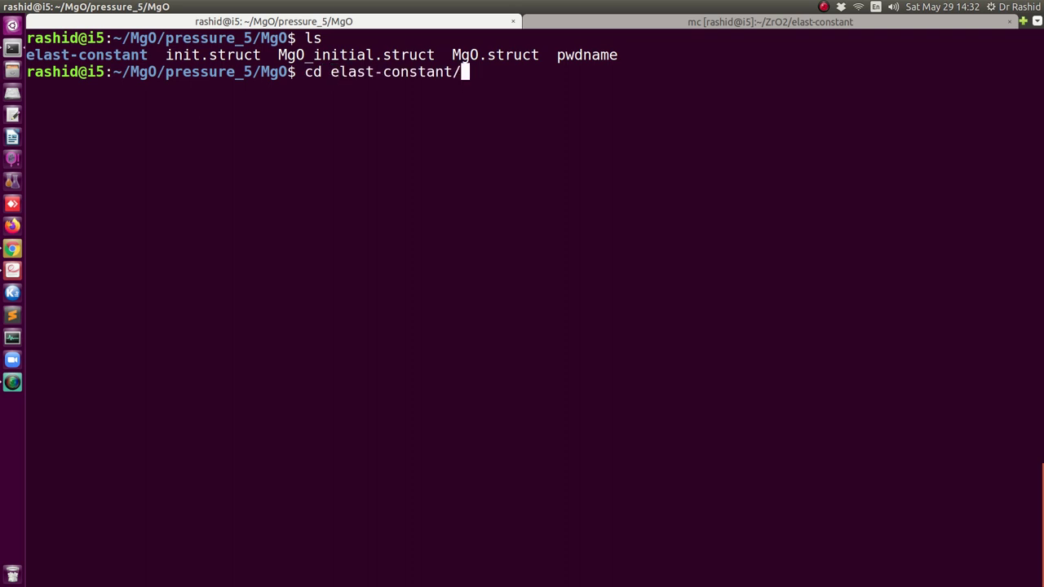
key(Return)
text(ls)
key(Return)
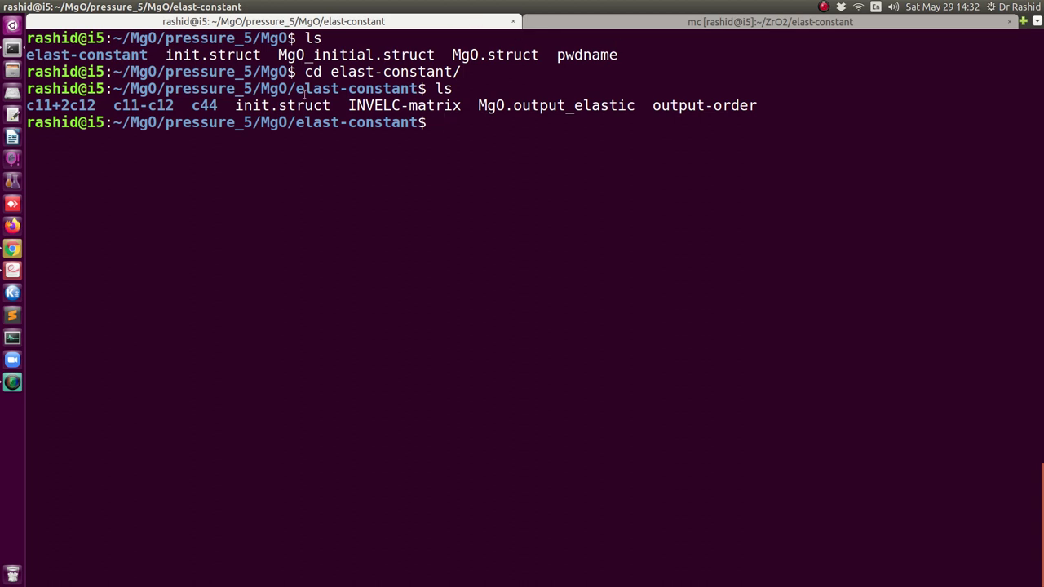
Open Midnight Commander (mc) in the MgO elast-constant directory
drag(350, 105, 633, 105)
click(477, 106)
text(mc)
key(Return)
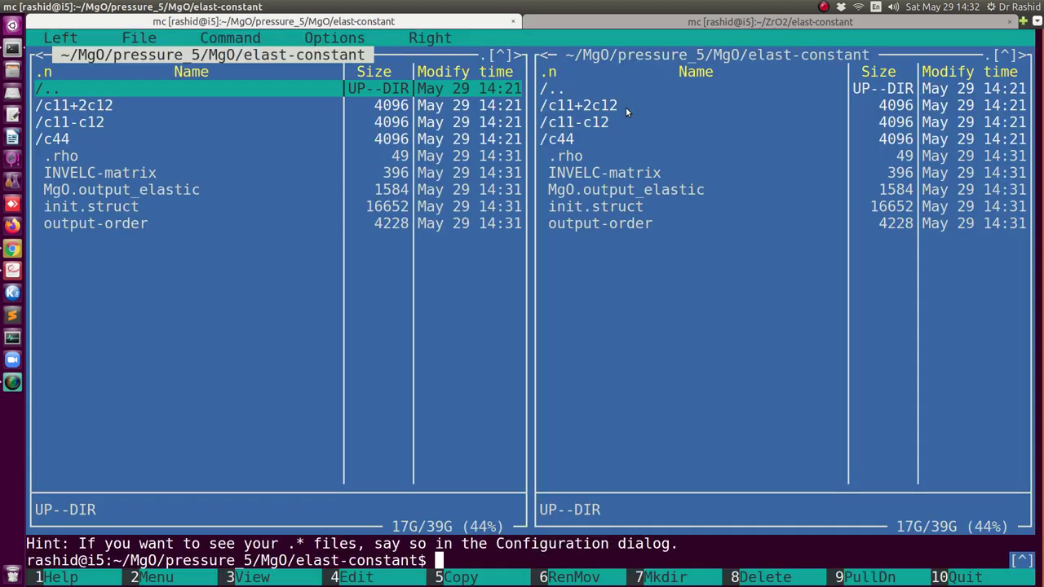
View the final elastic constants and moduli in MgO.output_elastic, then close the file and exit the file manager
key(Down)
key(Down)
key(Down)
key(Down)
key(Down)
key(Down)
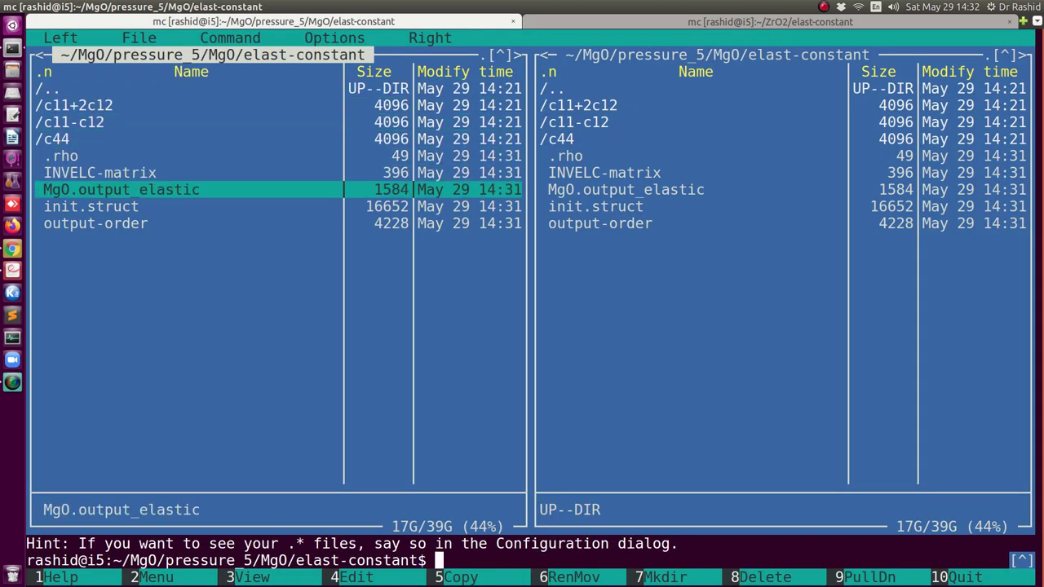
key(F3)
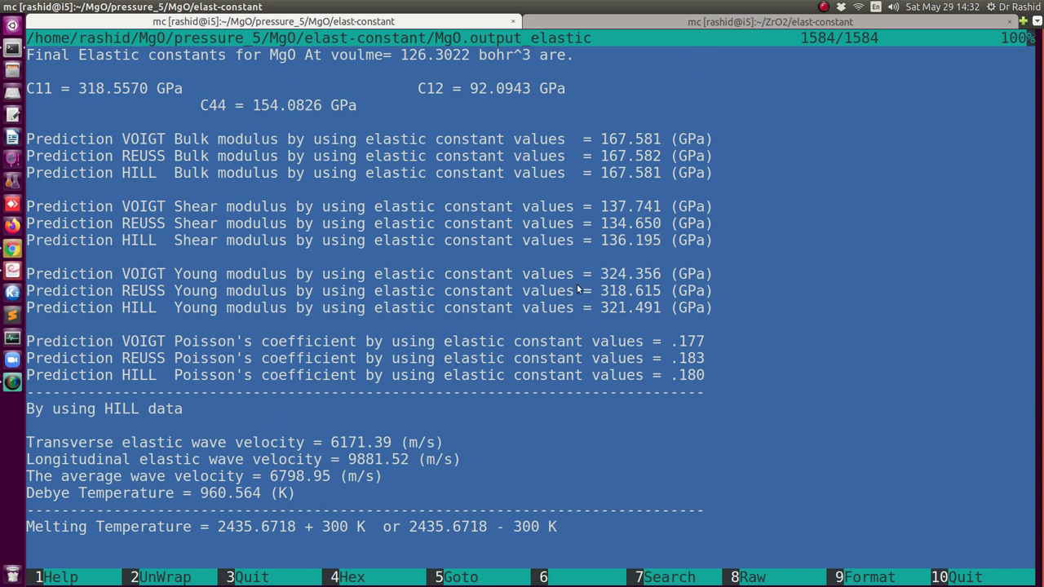
key(F10)
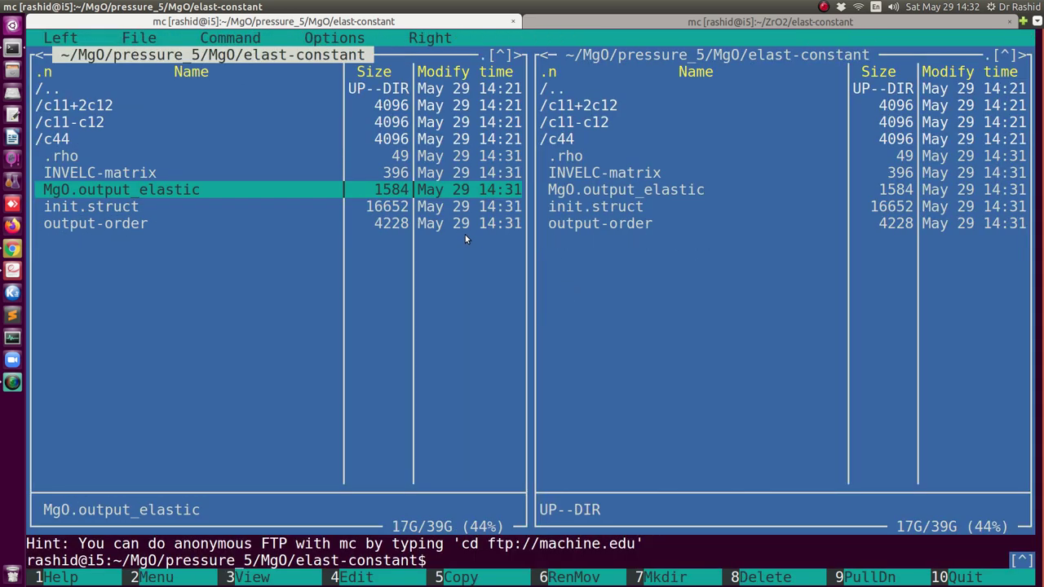
key(F10)
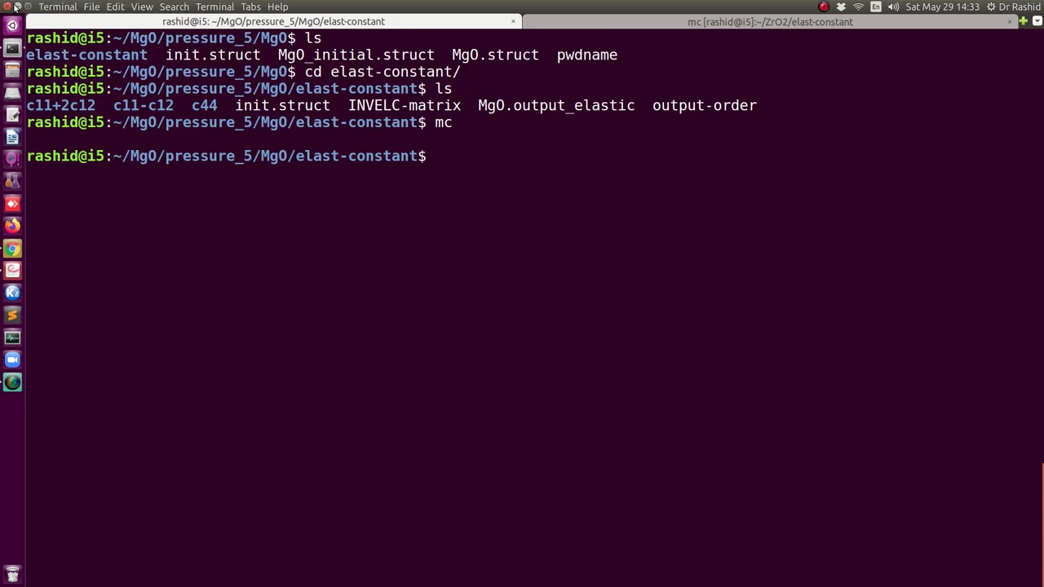
Restore the terminal window size, review the c11, c12 and c44 values for order of fit 3 in the earlier output, and return to the prompt
click(29, 5)
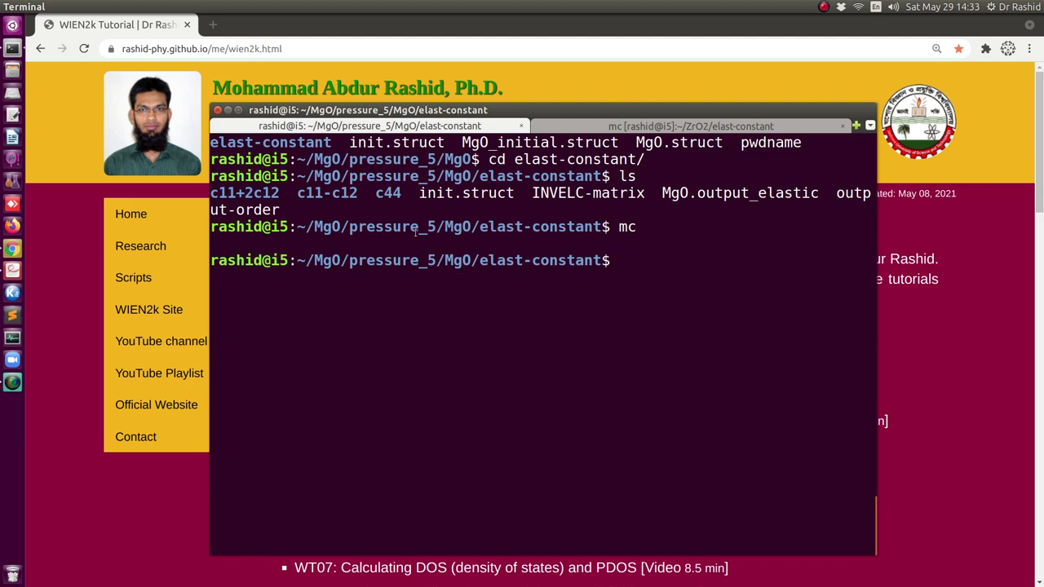
scroll(348, 258, up, 15)
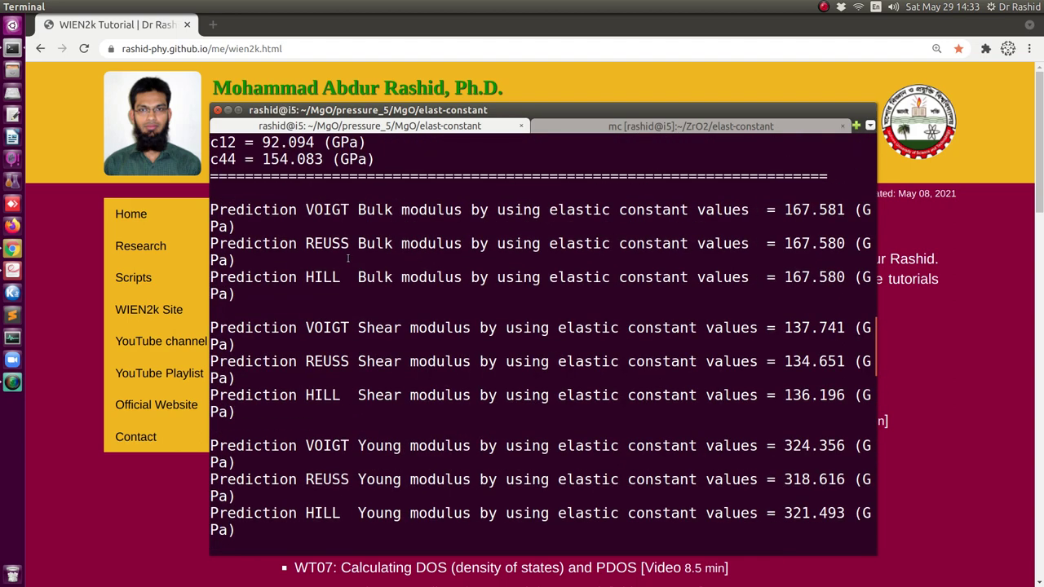
scroll(348, 259, up, 10)
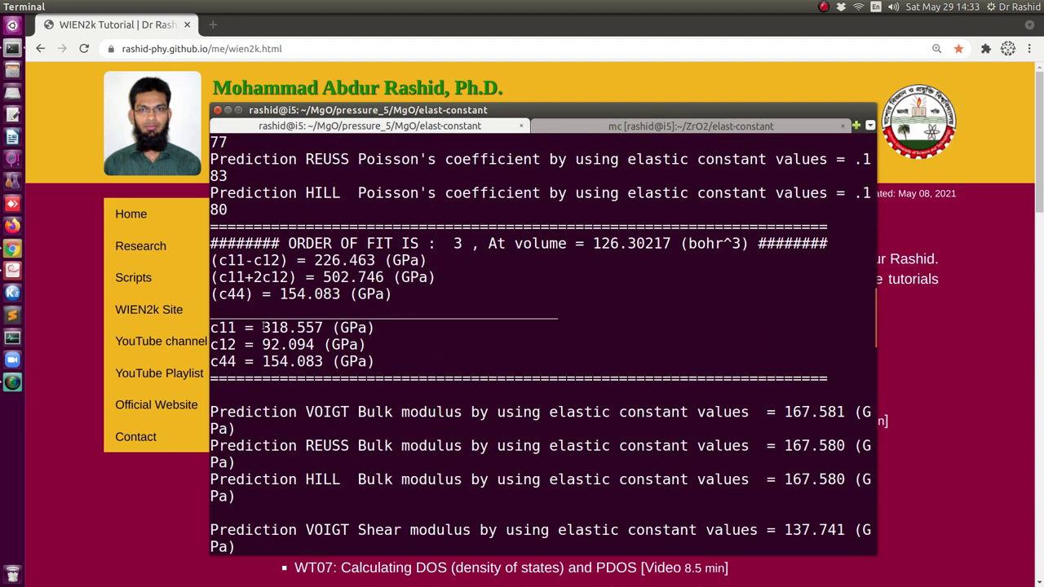
drag(372, 364, 214, 327)
scroll(395, 305, down, 20)
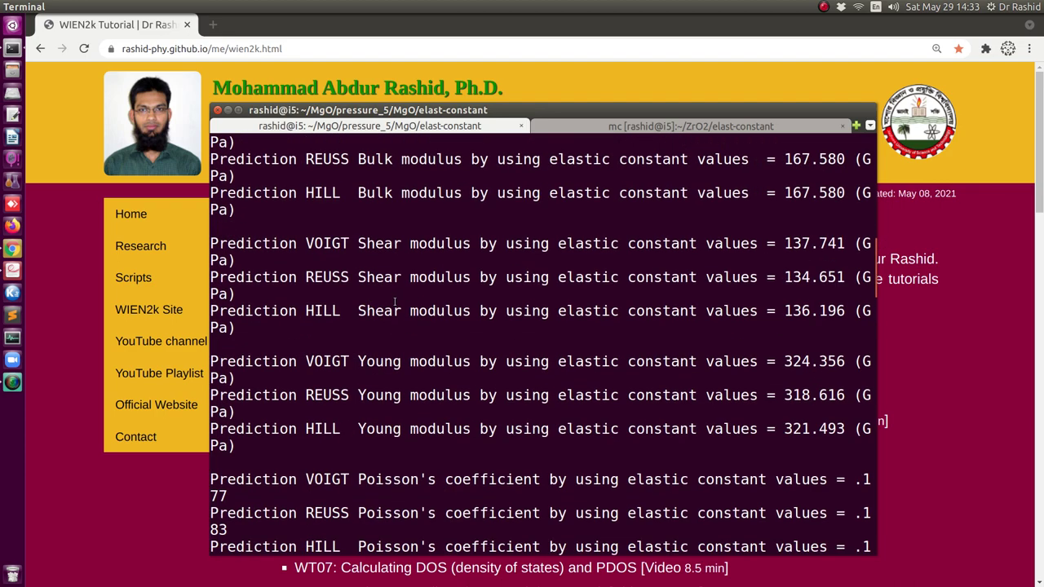
key(Return)
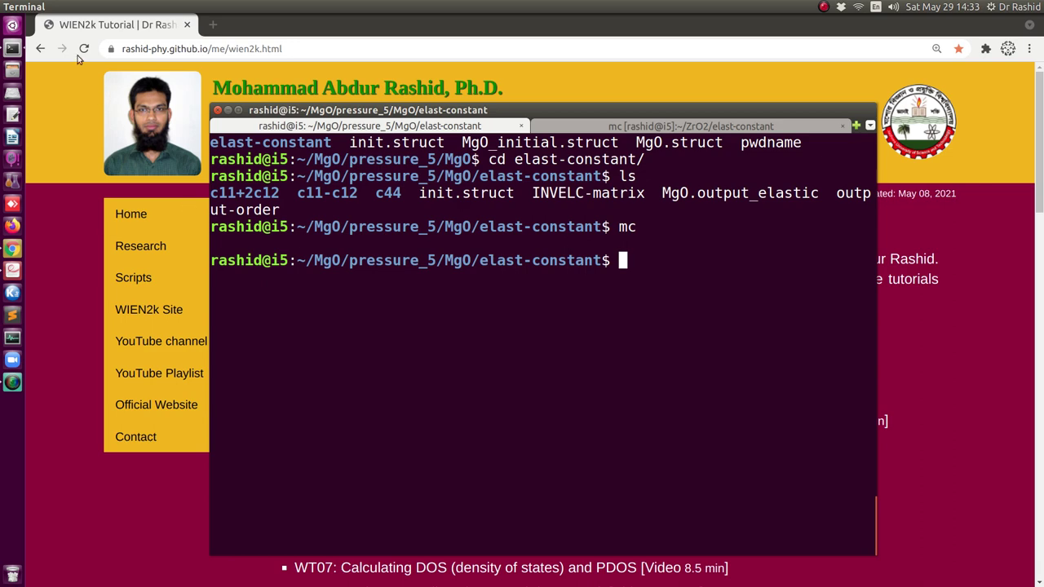
Switch to the WIEN2k Tutorials page in Chrome and clear the text selection on it
key(alt+Tab)
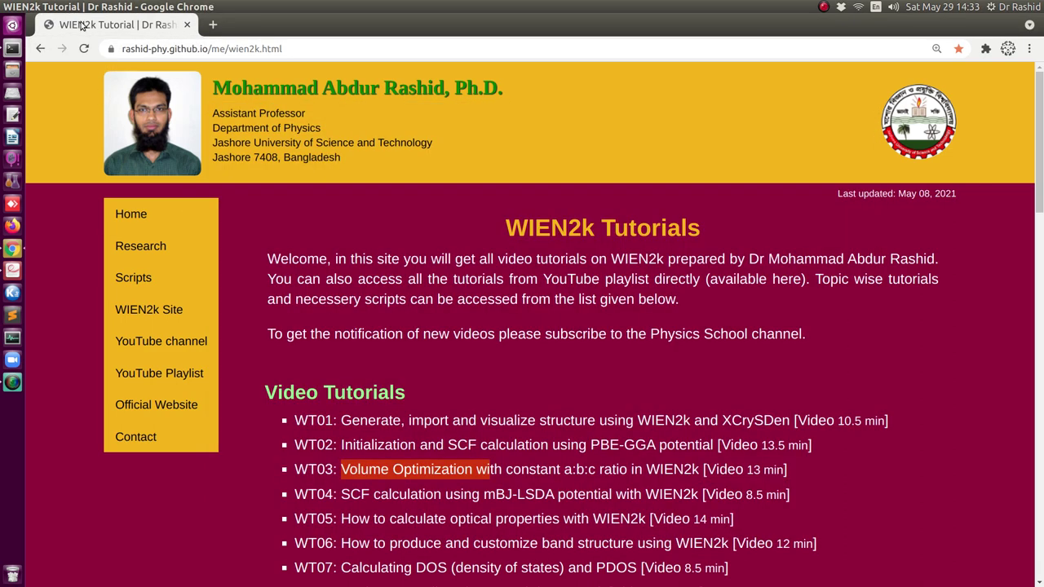
click(540, 412)
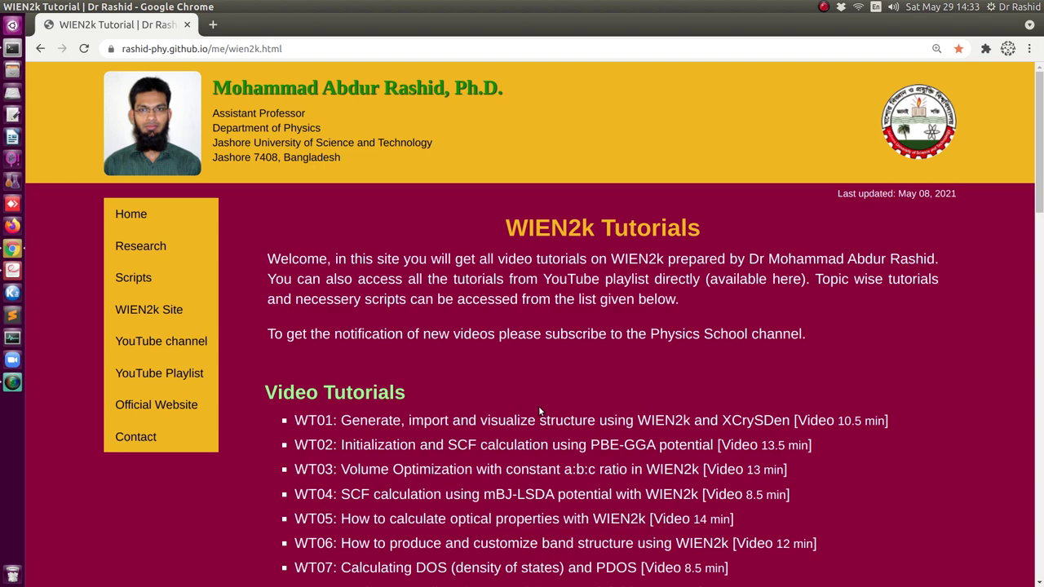